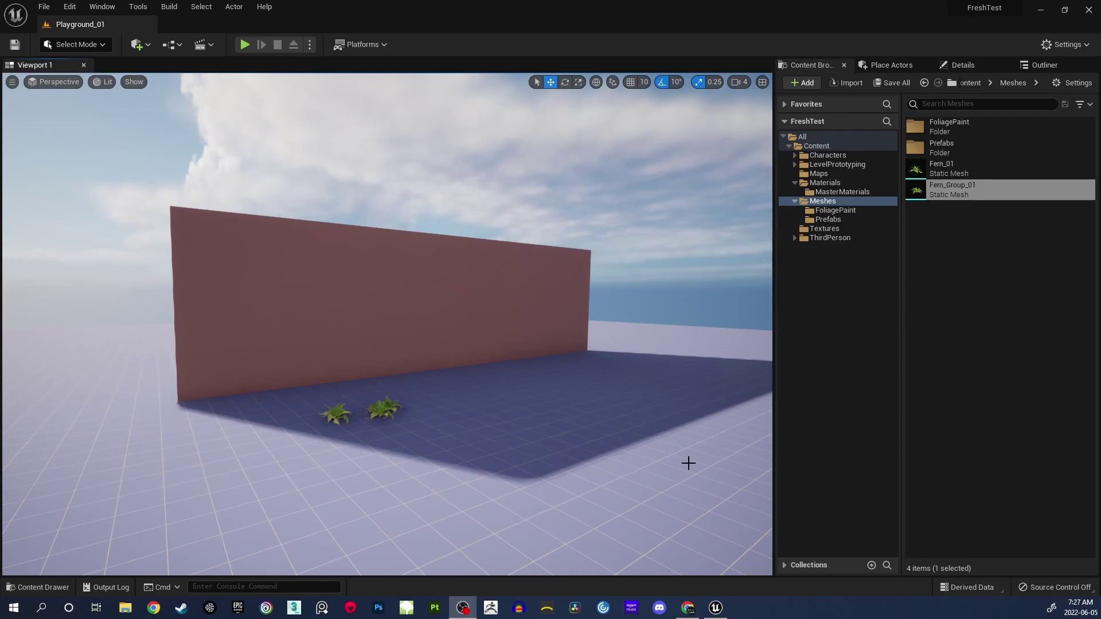
- Survey the wall, its floor shadow and the two fern placements from several distances and angles
right_drag(620, 355, 554, 312)
key(w)
key(w)
key(a)
key(s)
key(d)
key(d)
key(s)
key(a)
key(s)
key(a)
key(a)
key(w)
key(s)
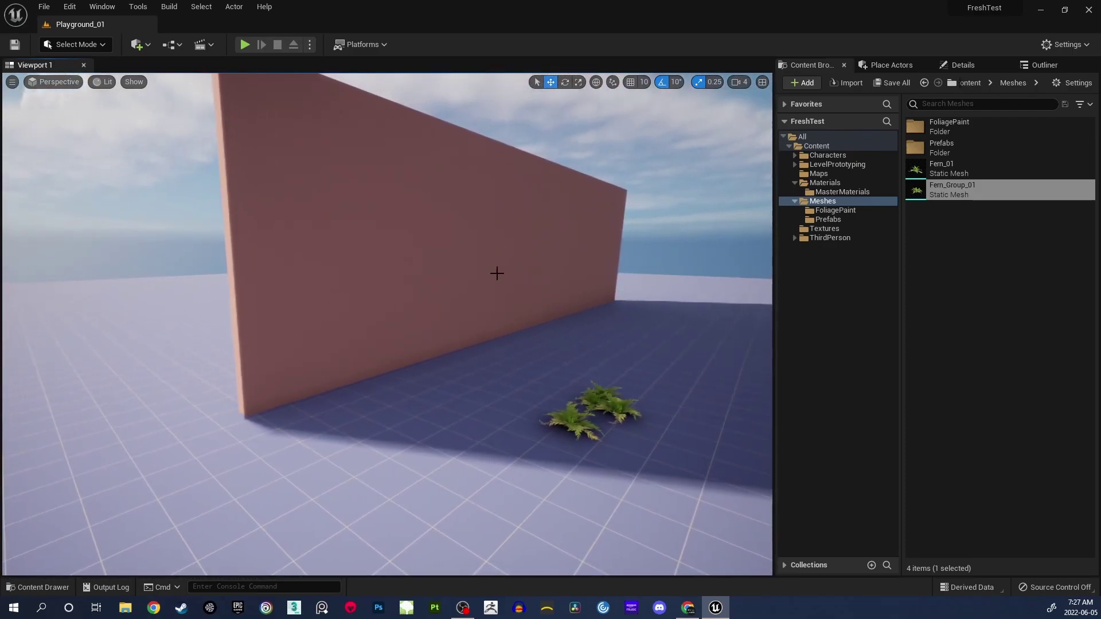
right_drag(407, 329, 414, 328)
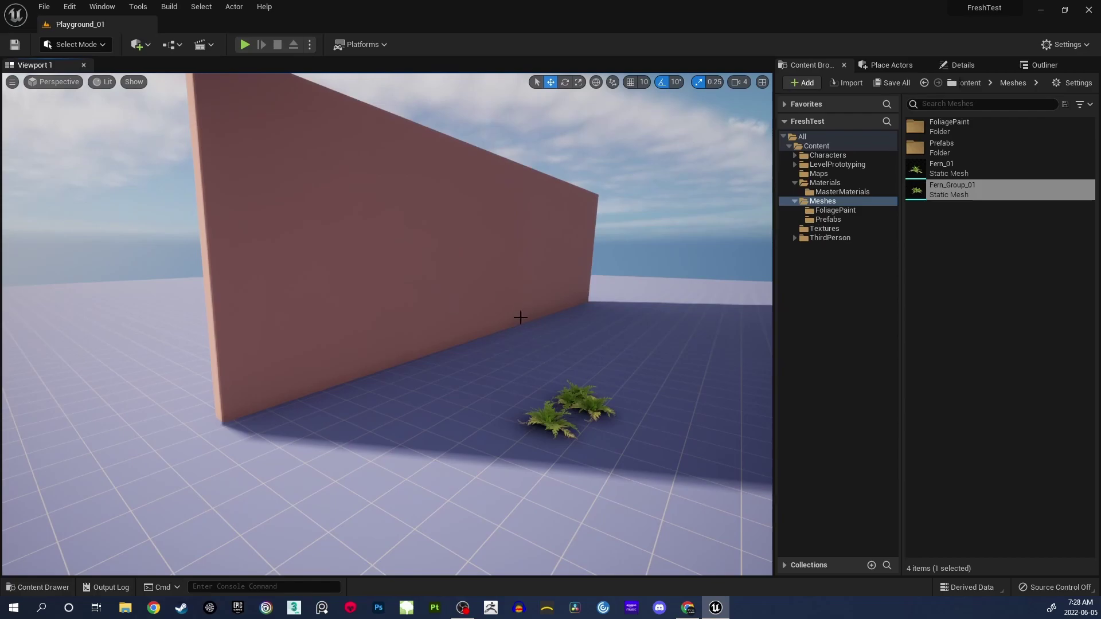
- Inspect the single fern and the fern group up close where they stand in the wall's shadow
key(a)
right_drag(588, 299, 466, 249)
key(d)
key(s)
key(d)
key(w)
key(s)
right_drag(399, 249, 373, 251)
key(a)
key(w)
key(s)
key(a)
key(d)
key(w)
key(s)
key(w)
key(d)
key(w)
mouse_move(451, 251)
right_down()
mouse_move(448, 229)
mouse_move(450, 241)
right_up()
key(s)
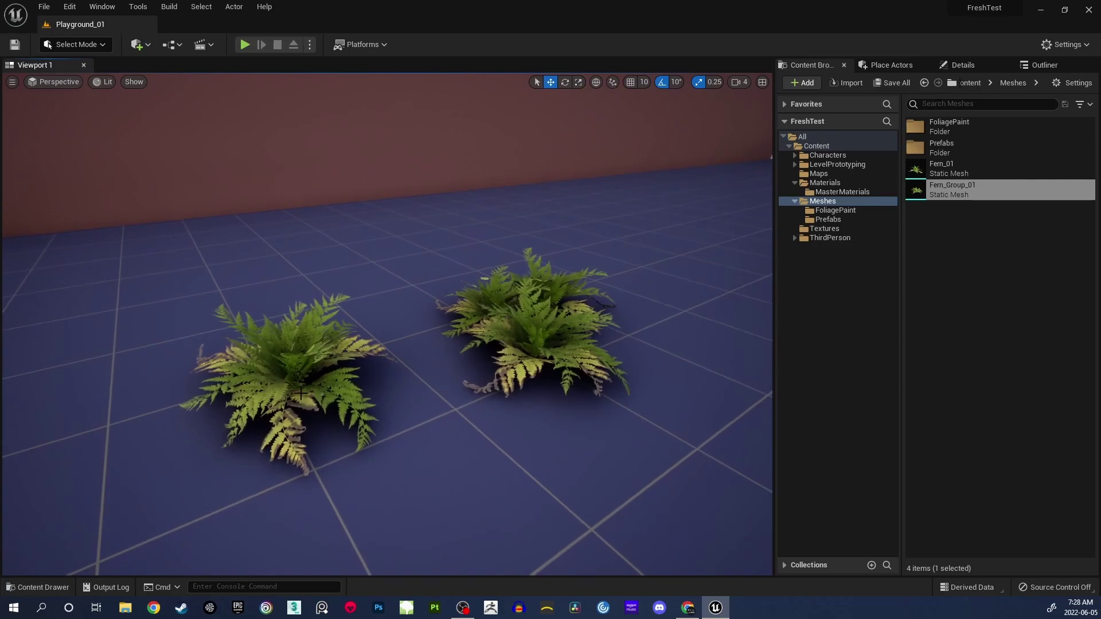
- Circle the two fern placements and examine their shading against the floor from the opposite end
key(d)
mouse_move(403, 383)
right_down()
mouse_move(367, 383)
mouse_move(369, 410)
mouse_move(355, 393)
mouse_move(356, 421)
mouse_move(364, 401)
mouse_move(405, 395)
mouse_move(440, 424)
mouse_move(479, 418)
mouse_move(424, 436)
mouse_move(482, 426)
mouse_move(419, 373)
right_up()
key(w)
key(a)
key(s)
key(a)
key(a)
key(w)
key(s)
key(d)
key(w)
key(a)
key(s)
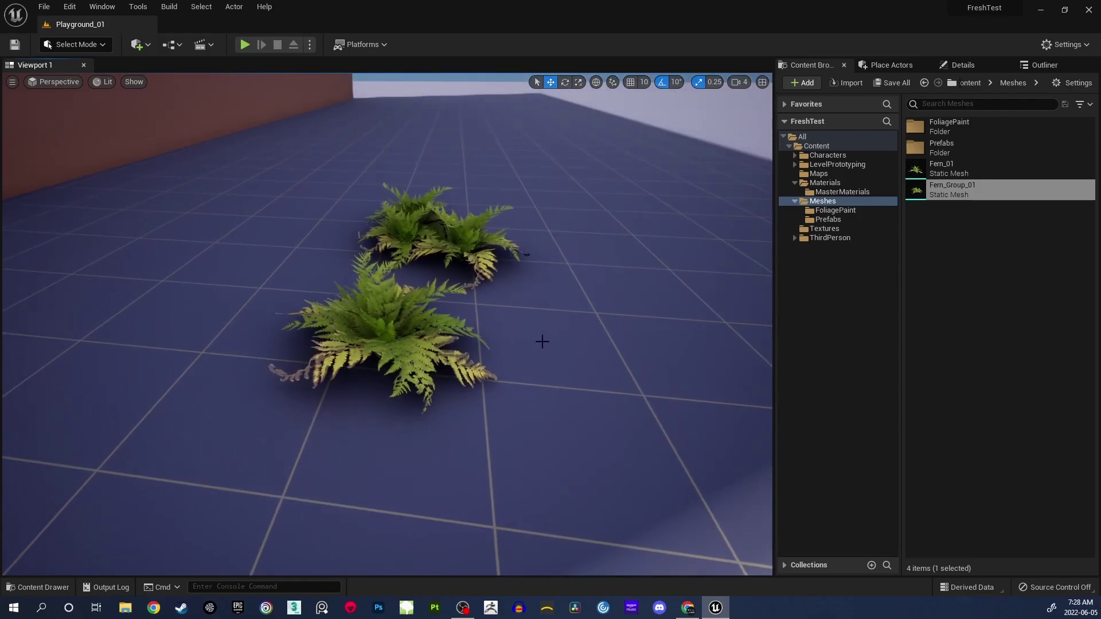
- Examine the ferns from a distance together with the whole wall and the shaded floor
right_drag(549, 321, 632, 299)
key(a)
right_drag(424, 344, 289, 302)
key(d)
key(s)
key(s)
key(s)
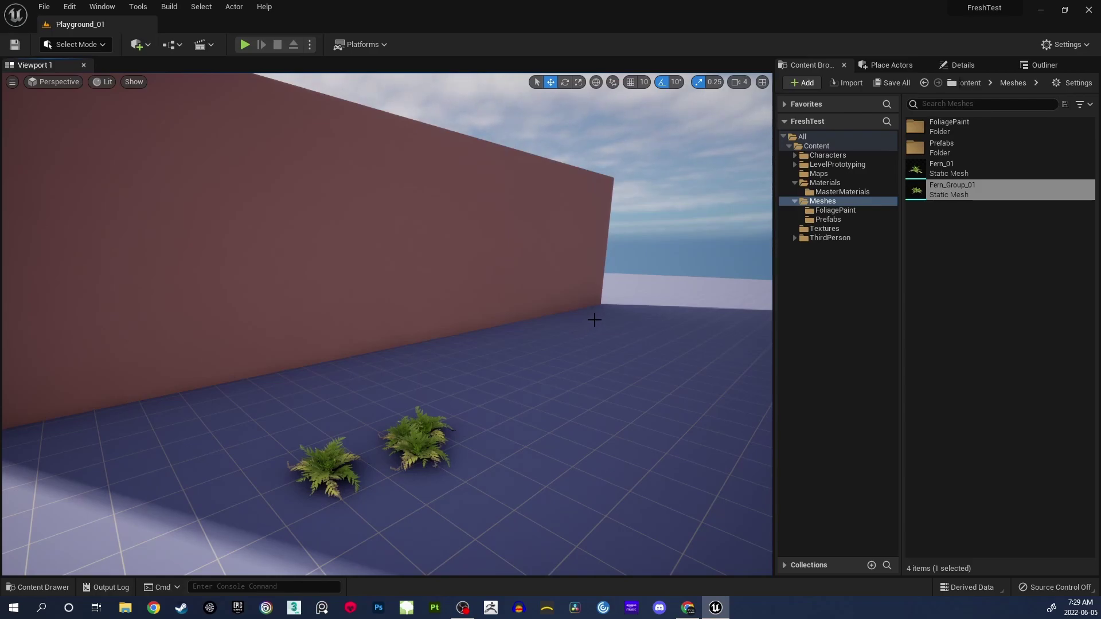
key(s)
mouse_move(593, 320)
right_down()
mouse_move(568, 319)
mouse_move(586, 303)
right_up()
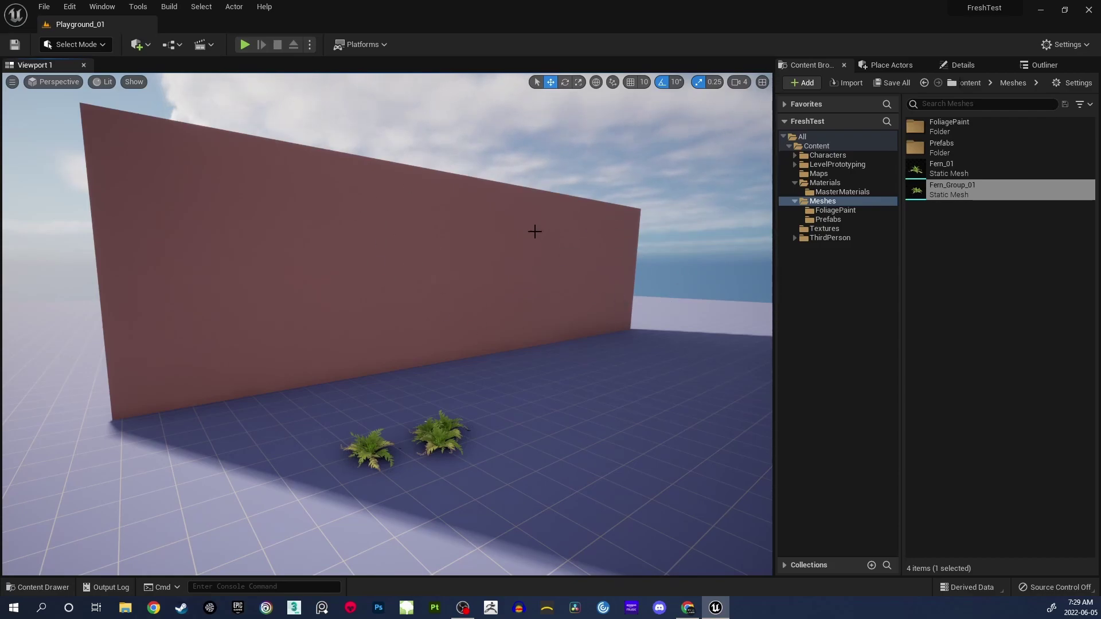
- Return to a close view of the ferns and examine the contact shading beneath their leaves
right_drag(563, 275, 538, 290)
key(w)
key(s)
key(w)
key(w)
key(a)
key(d)
key(s)
key(w)
key(s)
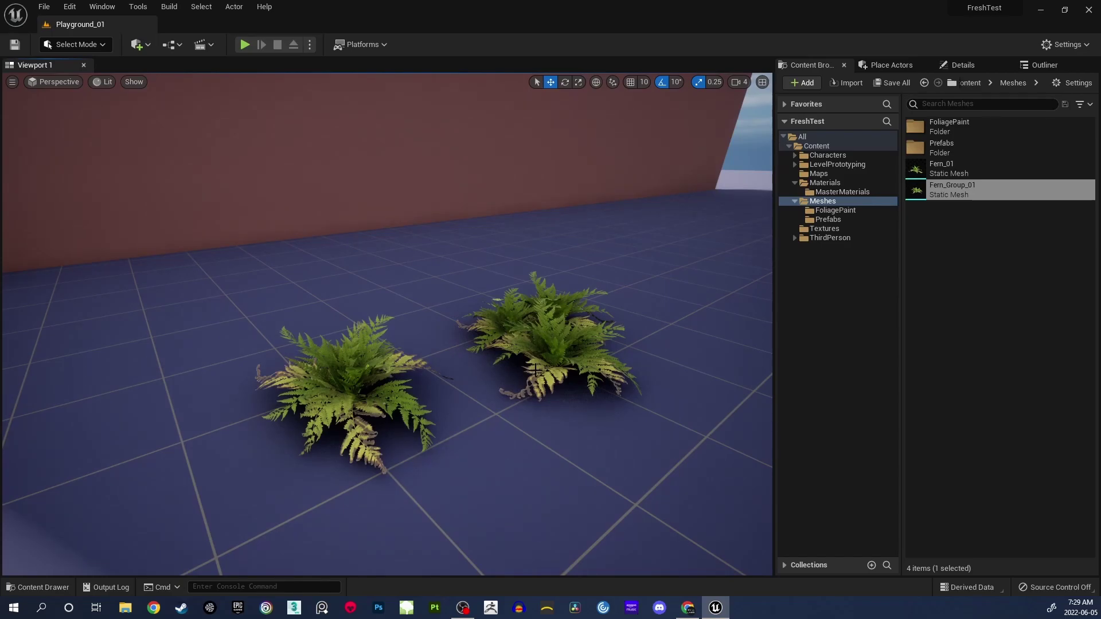
right_drag(536, 366, 539, 310)
mouse_move(980, 9)
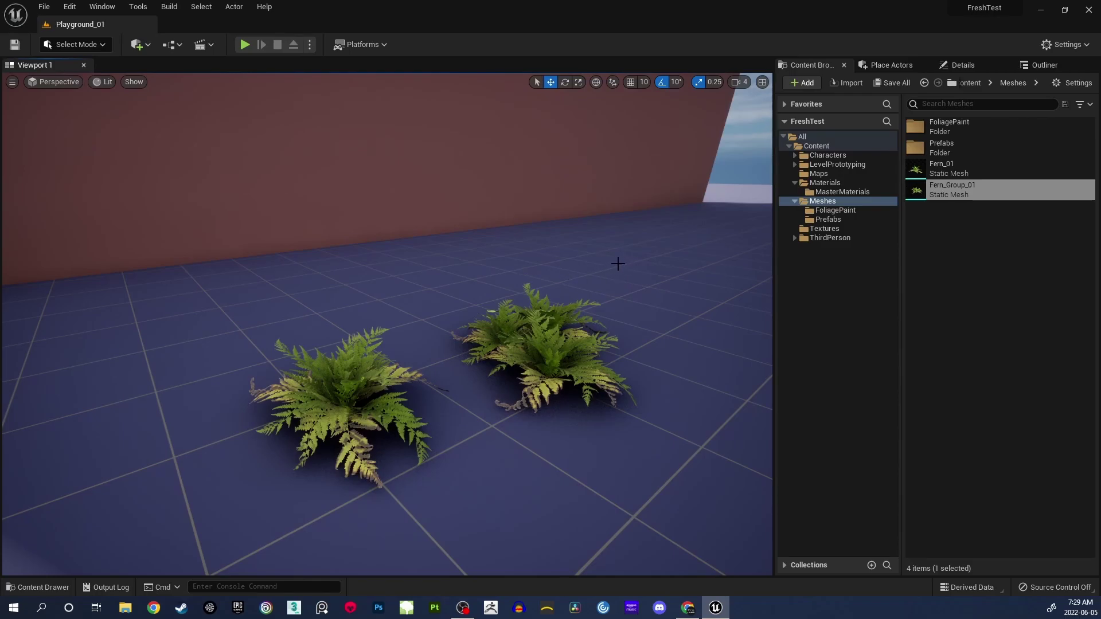
mouse_move(560, 285)
right_down()
mouse_move(572, 286)
mouse_move(562, 283)
right_up()
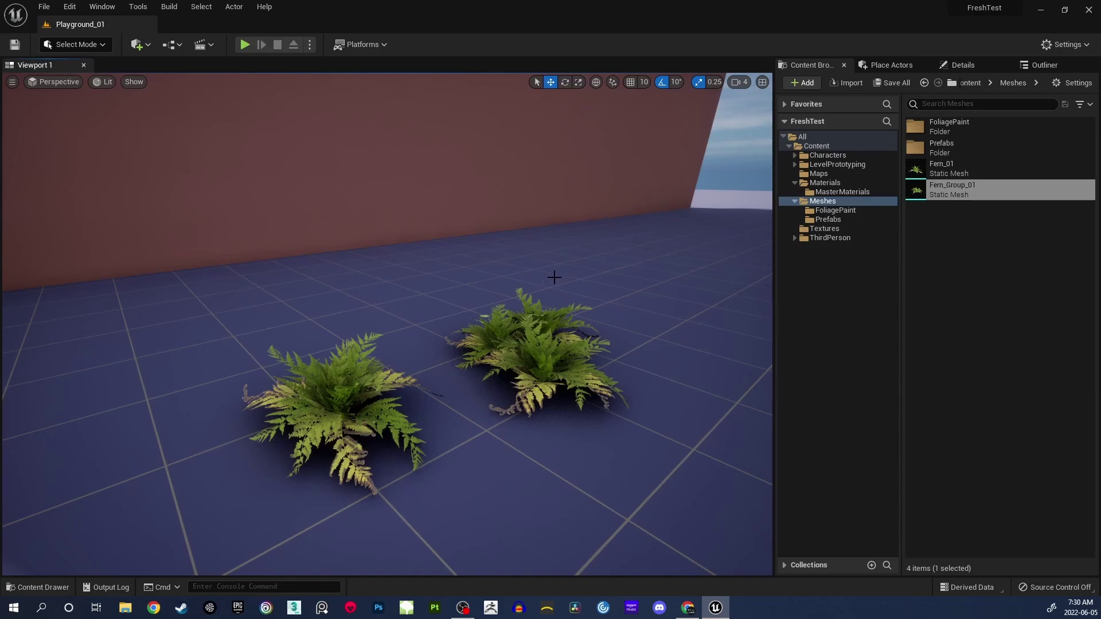
right_drag(506, 283, 522, 298)
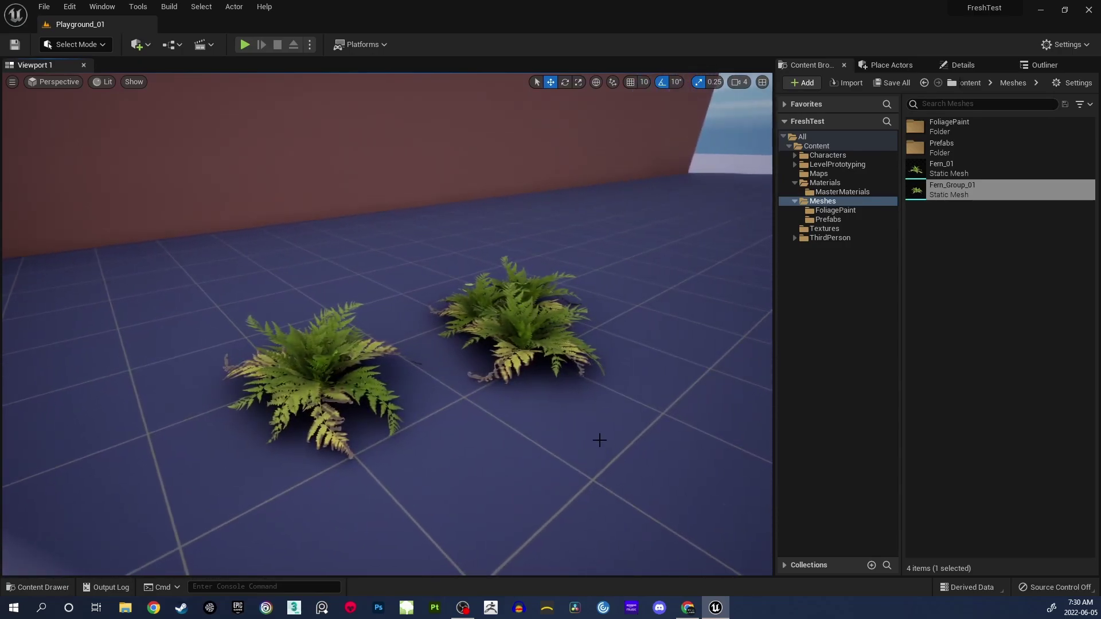
- Switch to Chrome and read the introduction and Scene Setup section of the Distance Field Ambient Occlusion documentation
click(686, 607)
scroll(689, 328, up, 10)
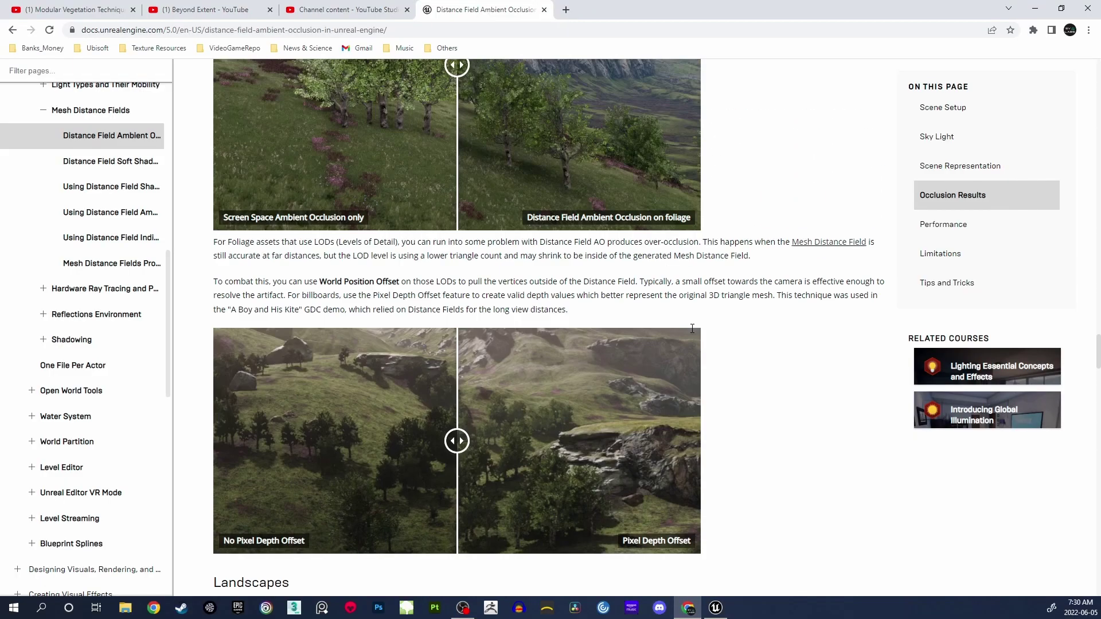
scroll(751, 333, up, 20)
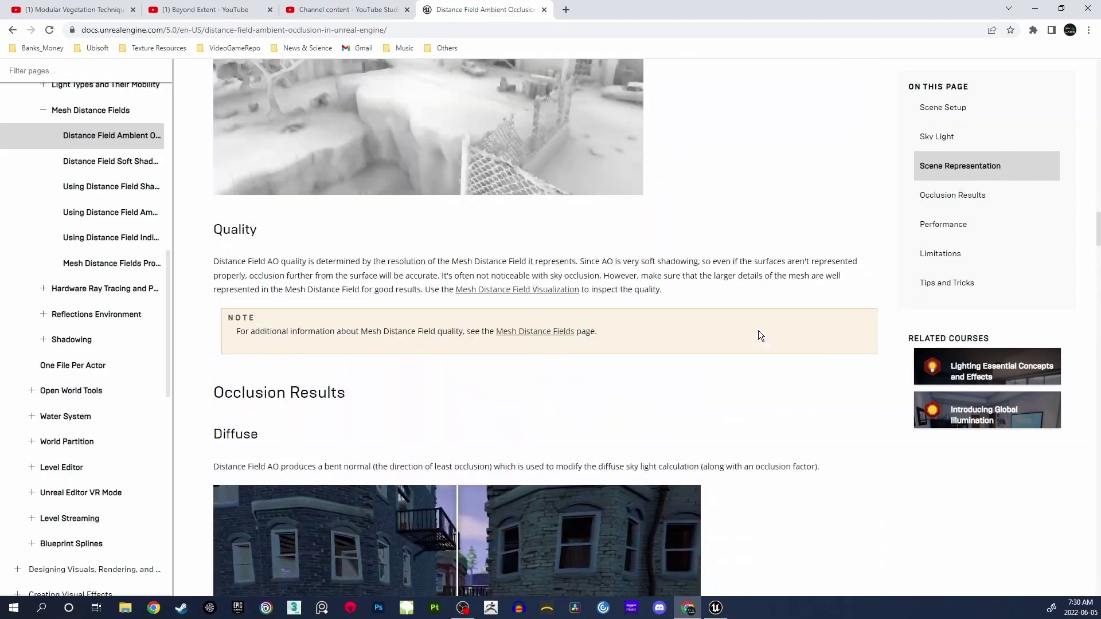
scroll(760, 336, up, 20)
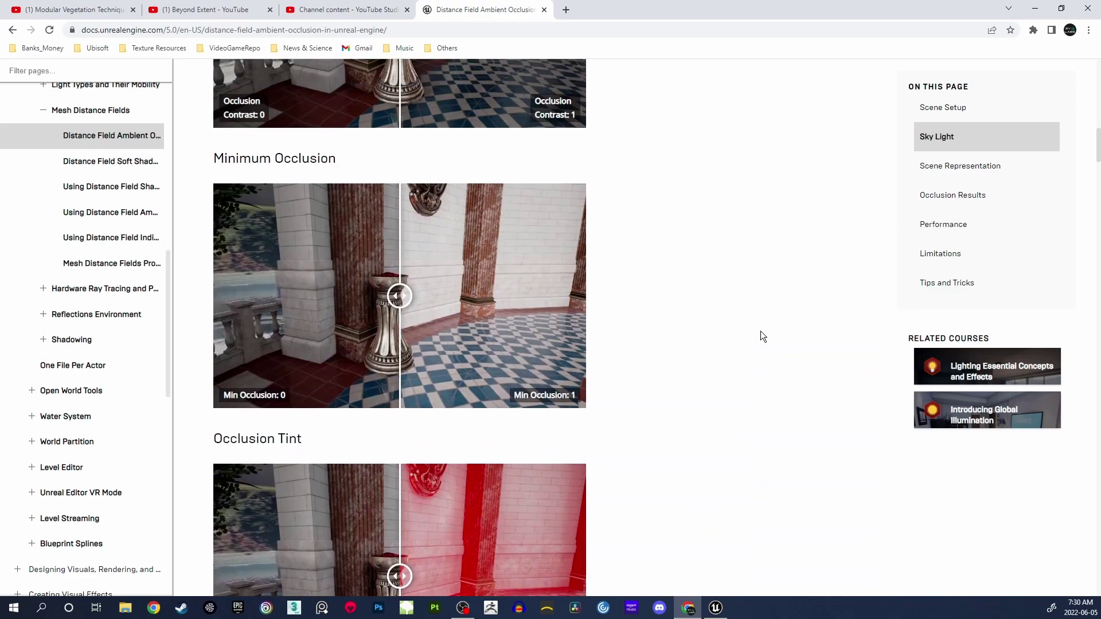
scroll(762, 336, up, 13)
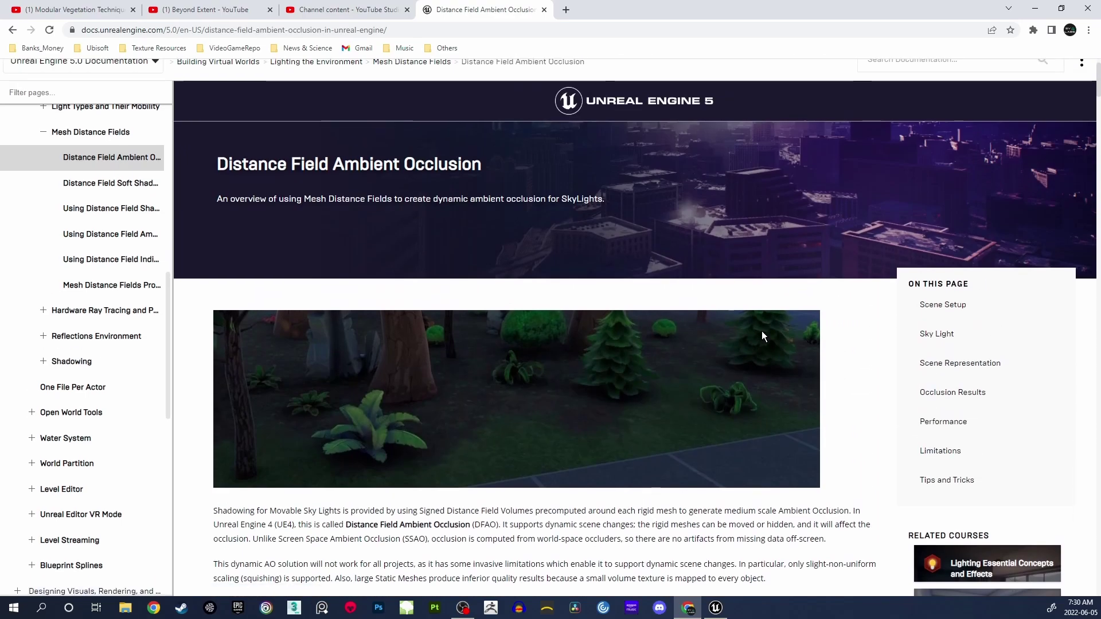
scroll(762, 336, down, 3)
scroll(762, 336, down, 1)
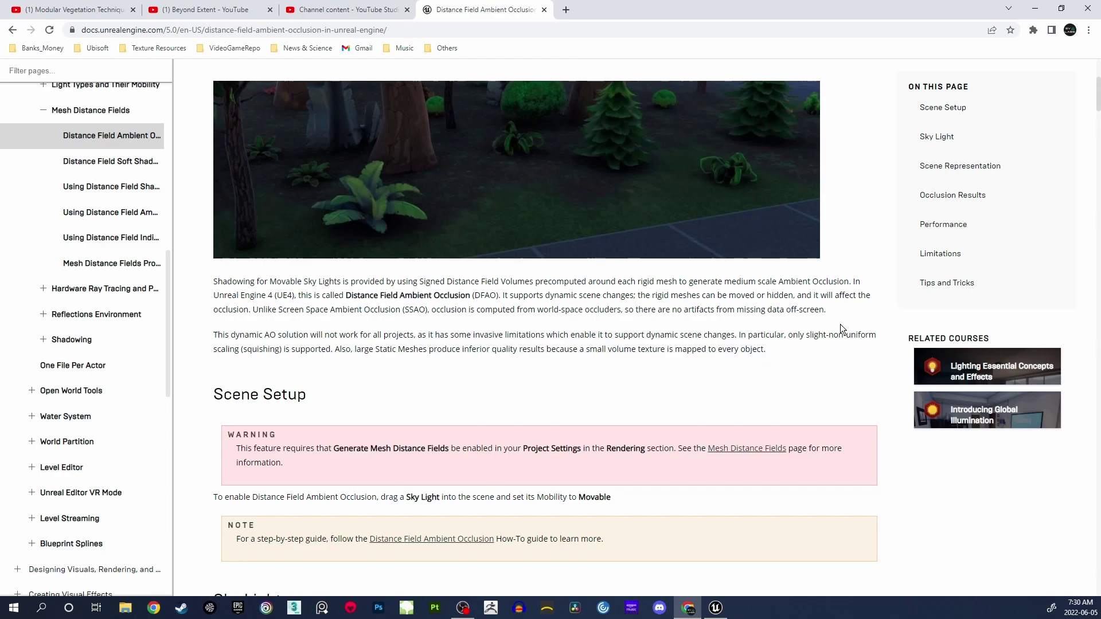
- Review the Sky Light occlusion settings and compare Min Occlusion 0 and 1 in the Minimum Occlusion example image
scroll(830, 319, down, 9)
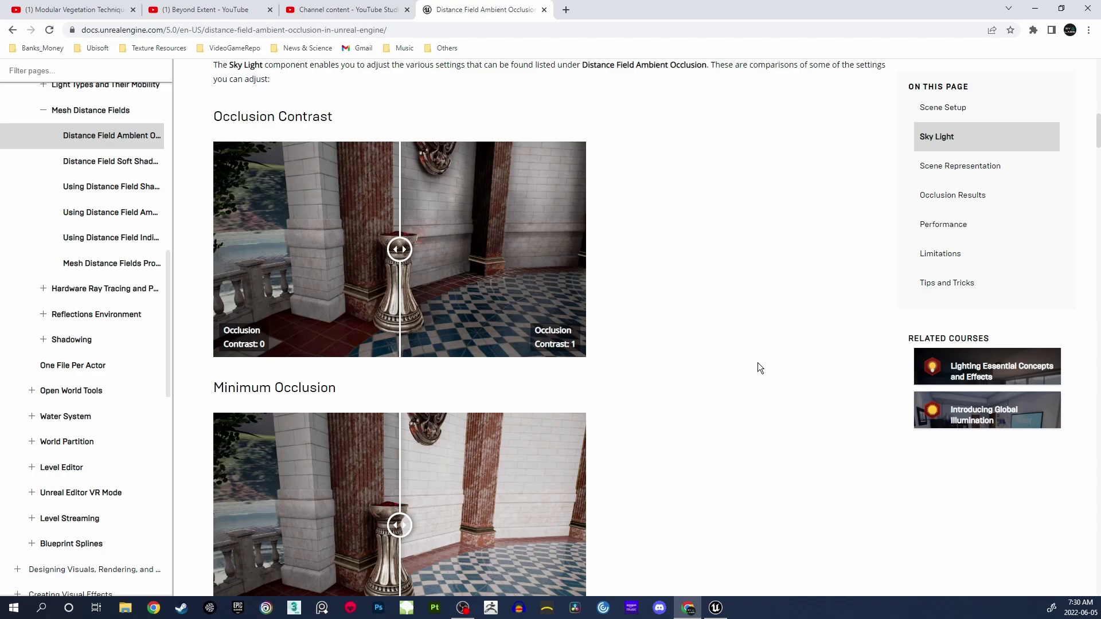
scroll(758, 364, down, 3)
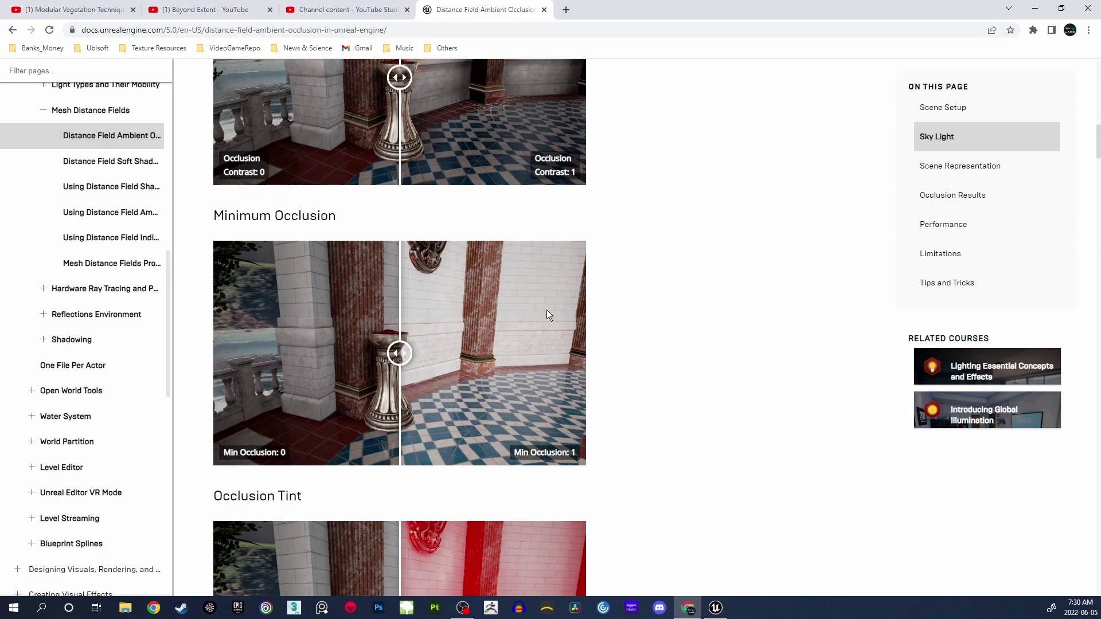
drag(401, 360, 248, 362)
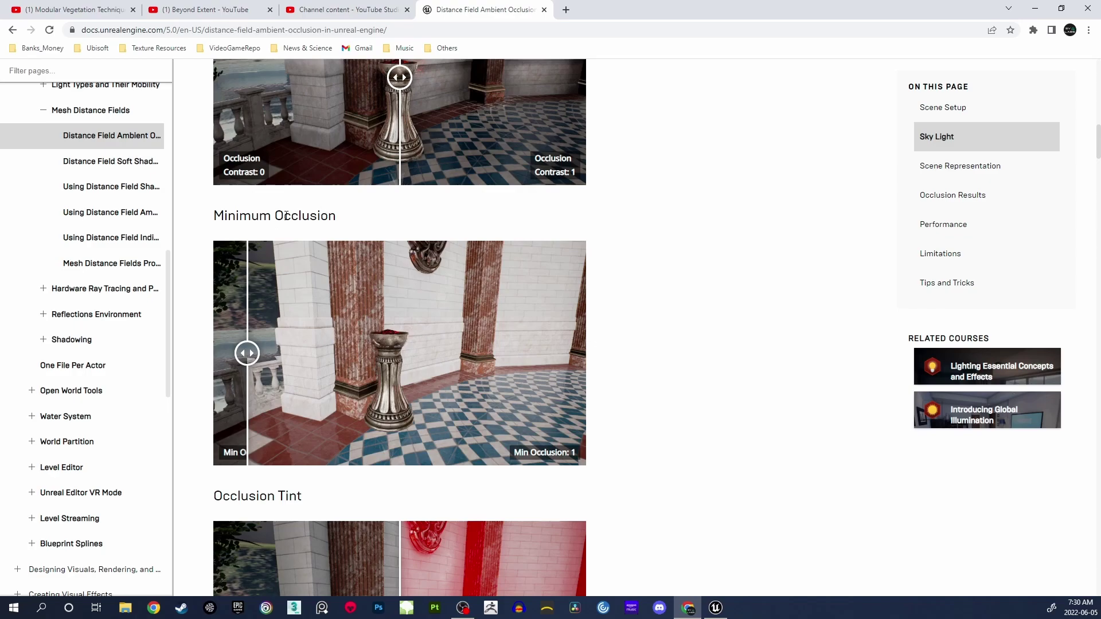
drag(247, 353, 492, 353)
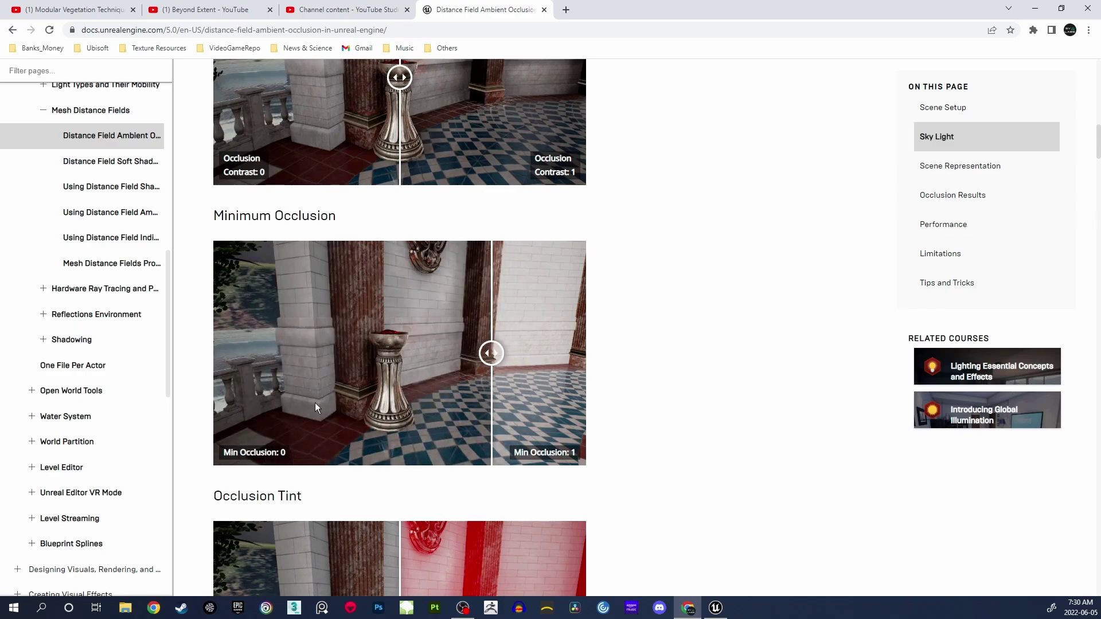
- Compare the Diffuse example image with and without Distance Field Ambient Occlusion in the Occlusion Results section
scroll(656, 324, down, 20)
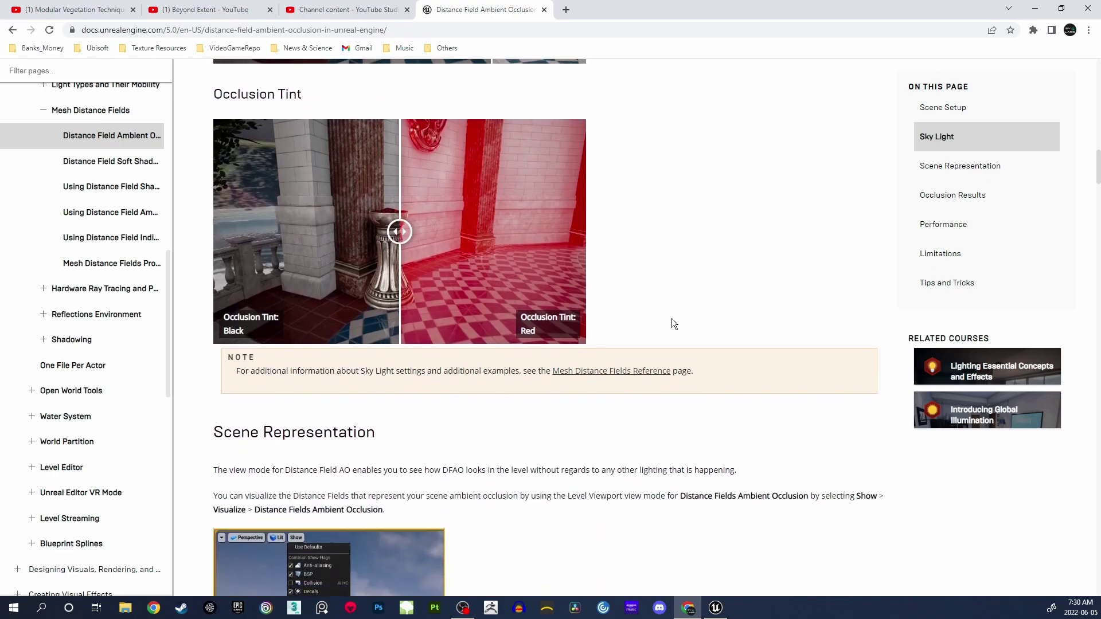
scroll(685, 336, down, 5)
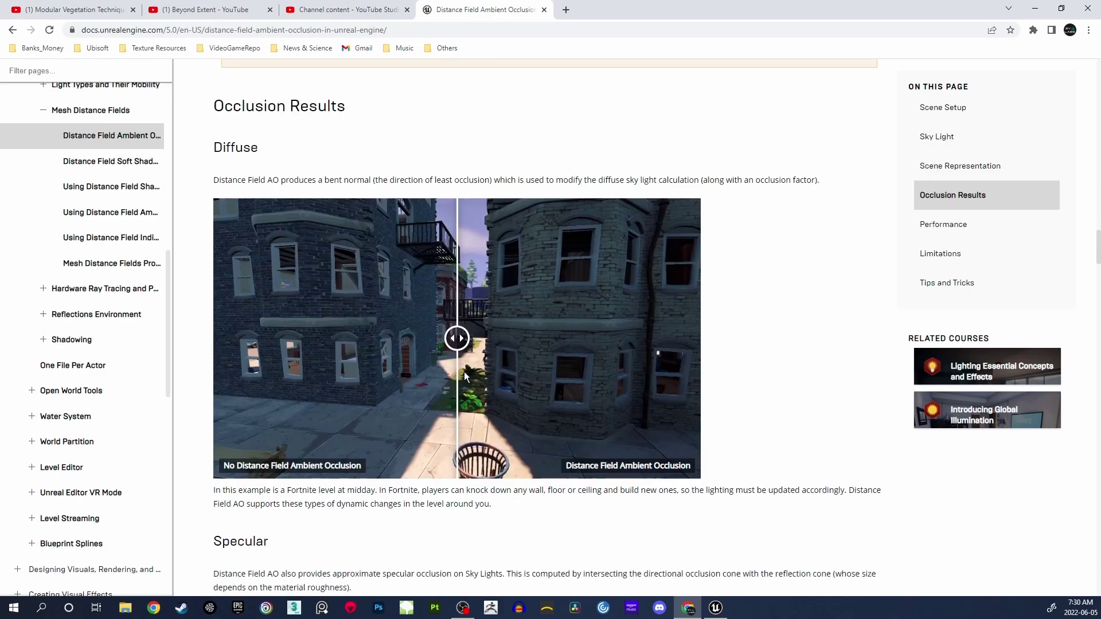
drag(459, 342, 277, 342)
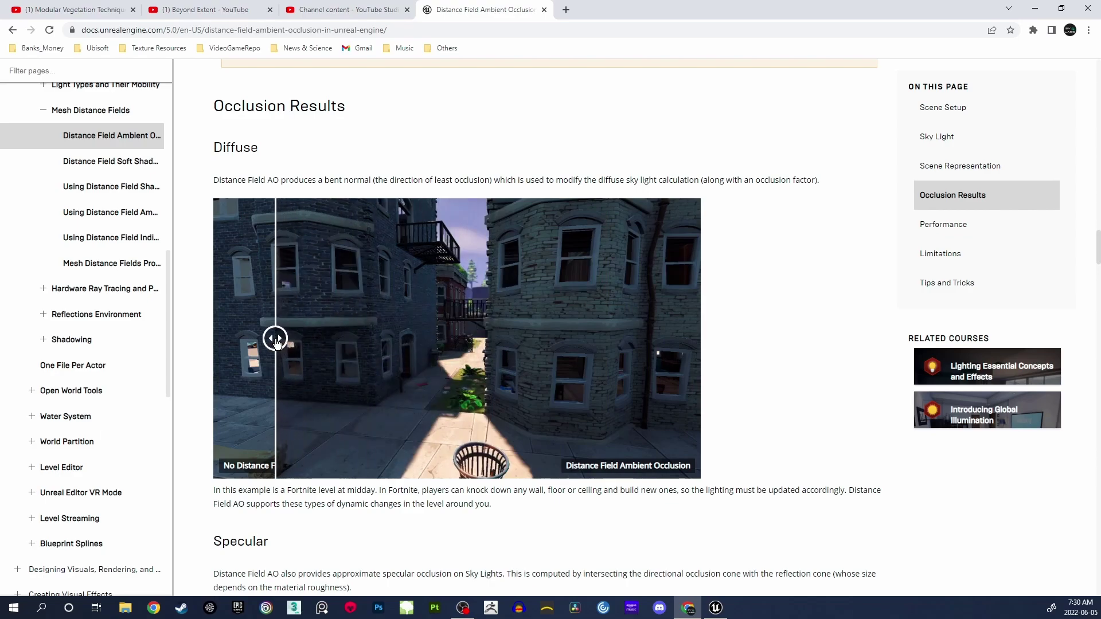
drag(275, 339, 468, 344)
- Review the Foliage section and compare screen space with distance field ambient occlusion in its tree example
scroll(704, 348, down, 15)
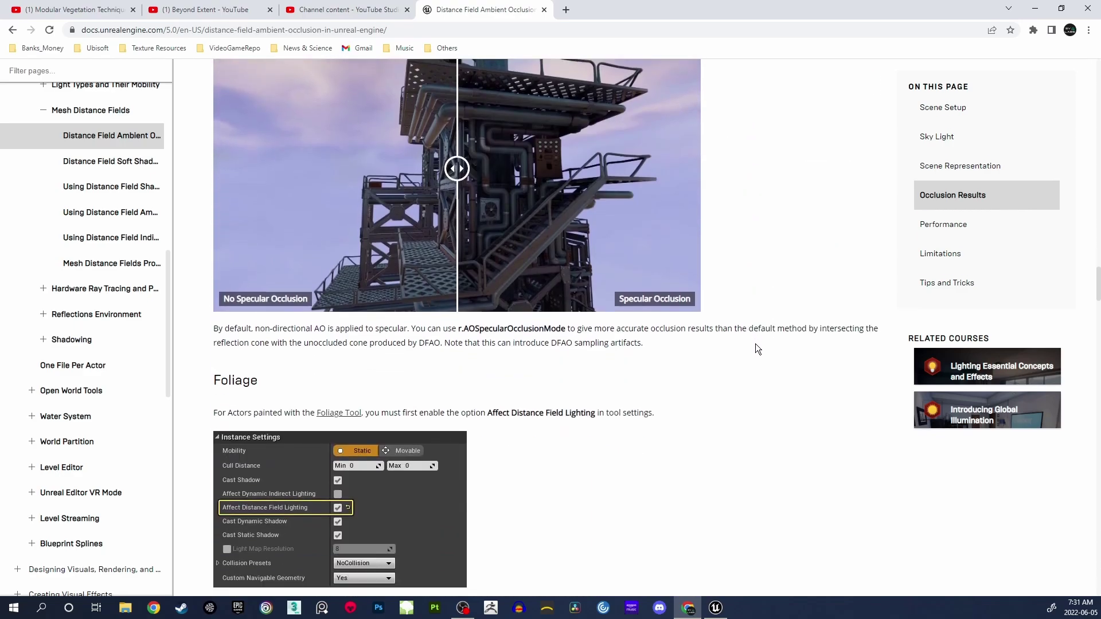
scroll(756, 347, down, 8)
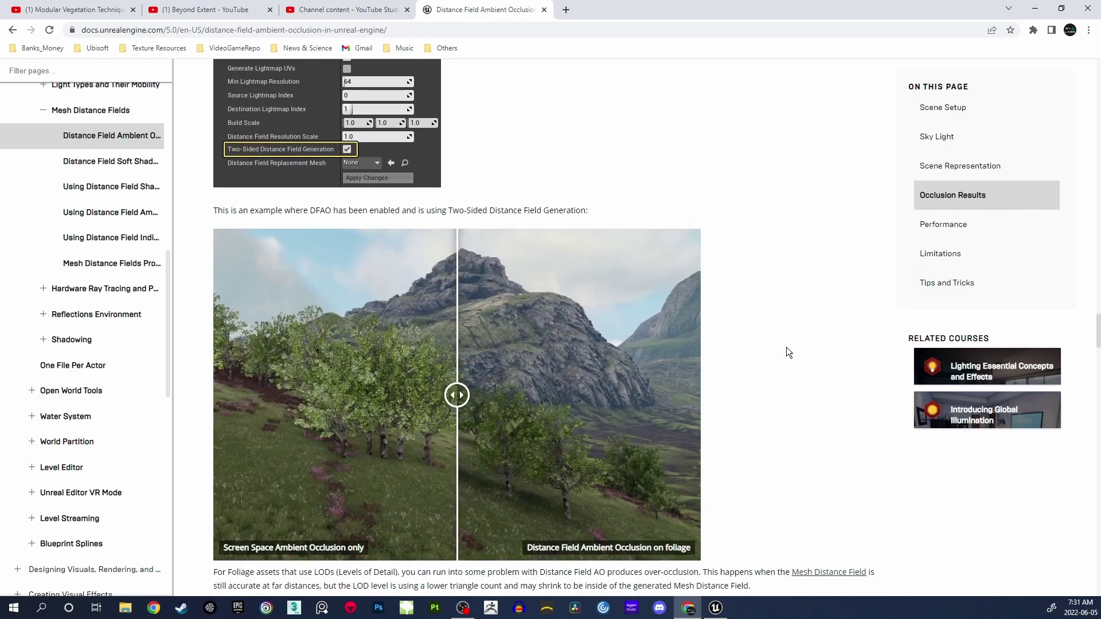
scroll(786, 346, down, 2)
scroll(786, 347, down, 1)
mouse_move(459, 225)
mouse_down()
mouse_move(592, 225)
mouse_move(328, 225)
mouse_move(512, 231)
mouse_move(354, 230)
mouse_move(489, 230)
mouse_move(395, 230)
mouse_move(460, 231)
mouse_move(442, 230)
mouse_up()
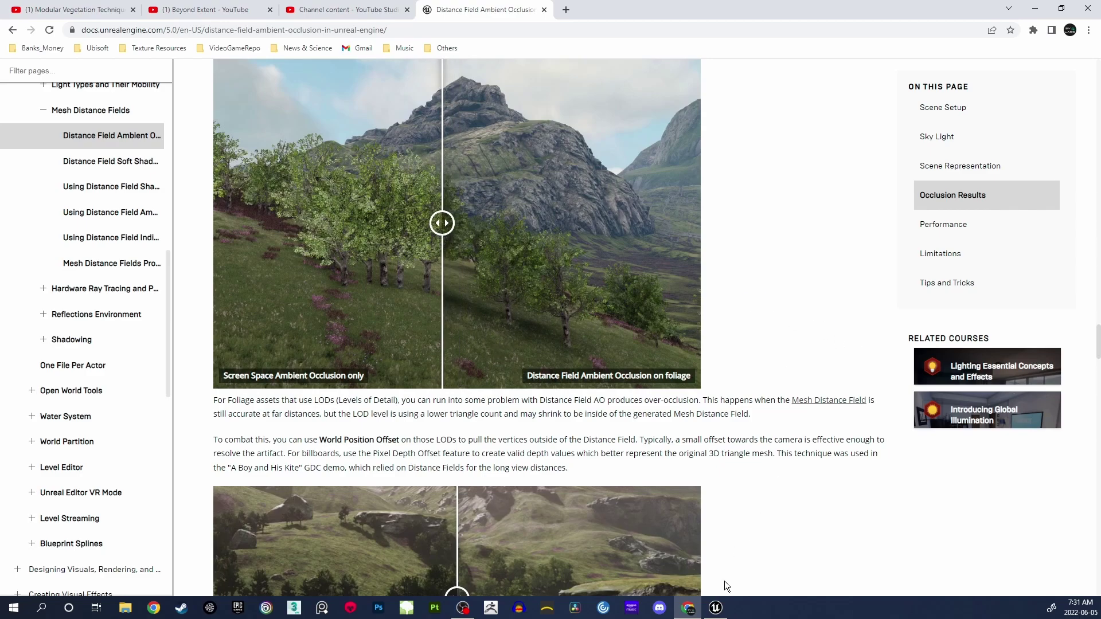
- Switch back to Unreal Editor and inspect the ferns and the wall's shadow from several angles
click(715, 609)
right_drag(574, 325, 708, 276)
key(s)
key(w)
key(a)
key(w)
key(s)
key(d)
key(s)
key(g)
key(s)
key(s)
drag(621, 287, 403, 346)
key(w)
right_drag(404, 345, 523, 342)
click(460, 351)
key(w)
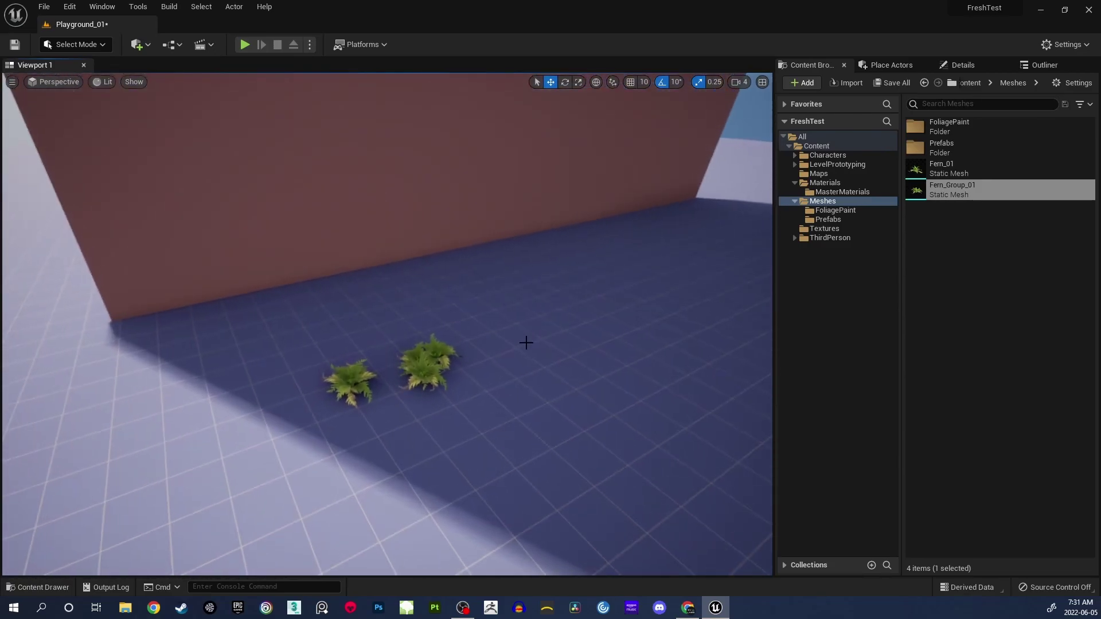
- Play the level, walk the character around the ferns and the shadow edge to check the lighting, and stop playing
click(243, 44)
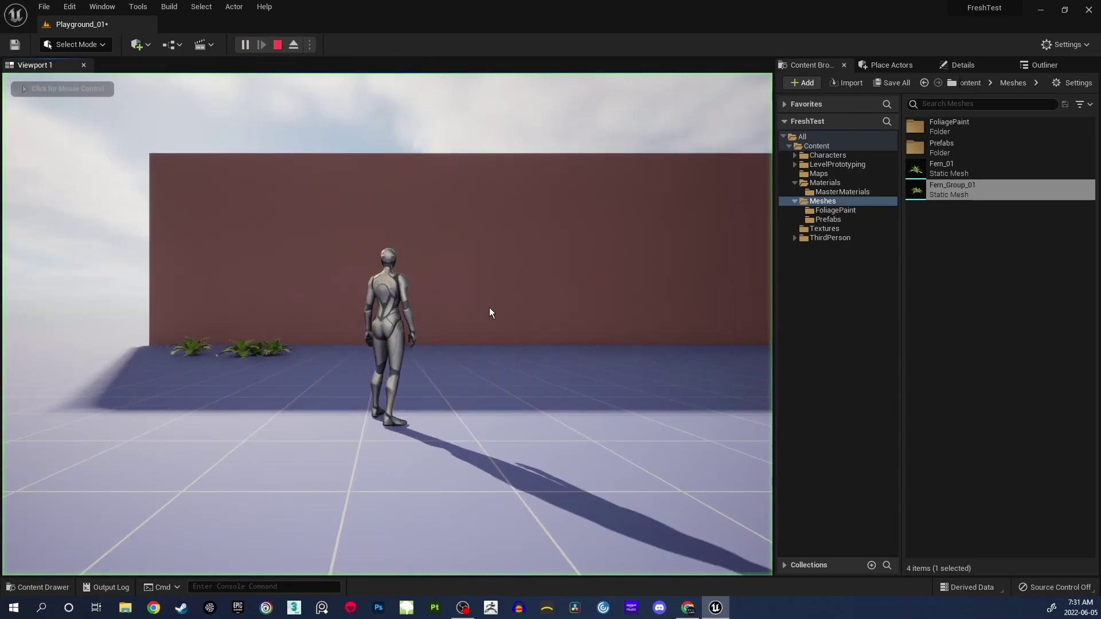
key(w)
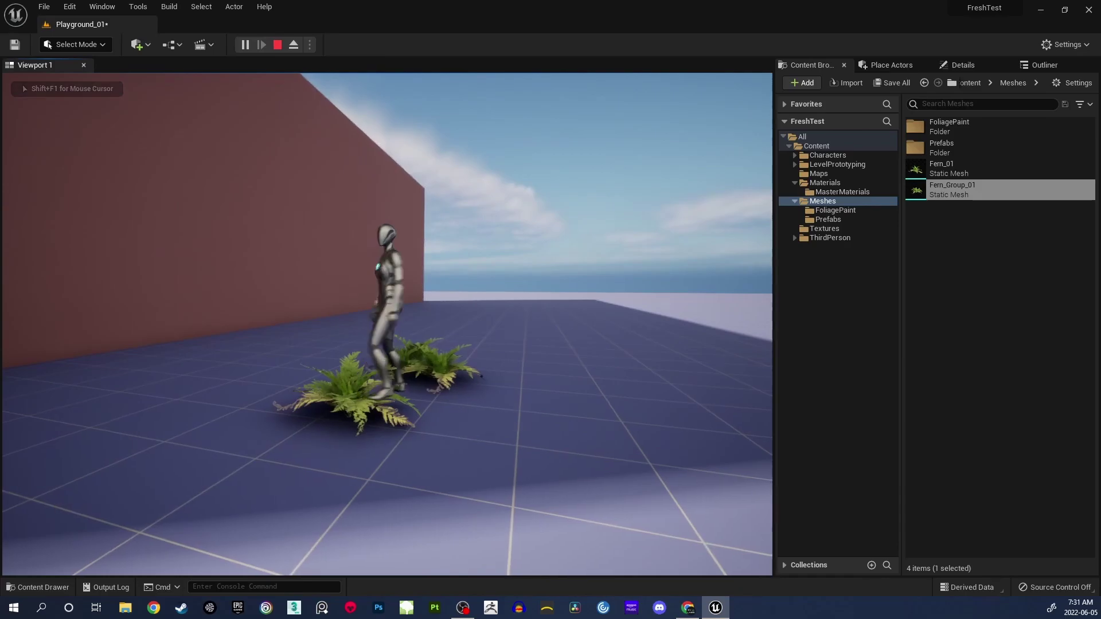
key(d)
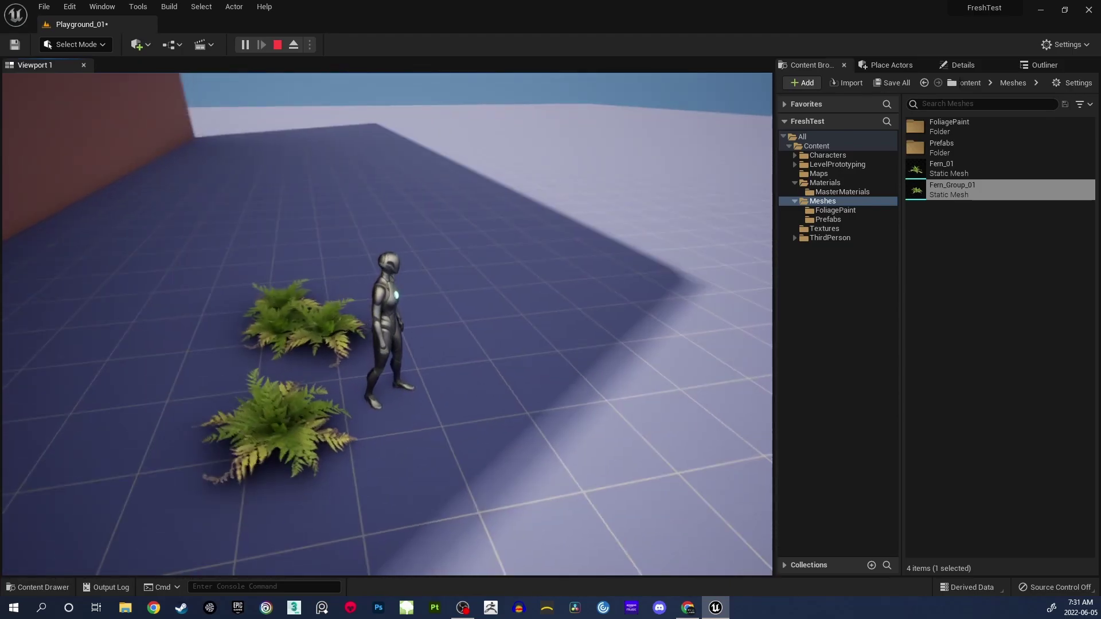
key(w)
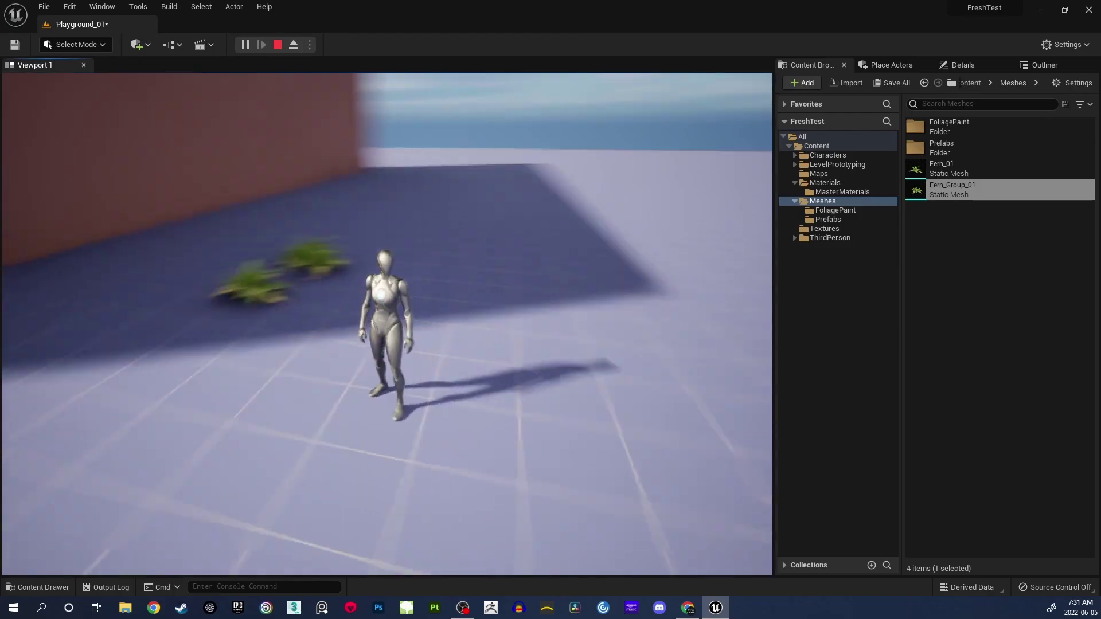
key(w)
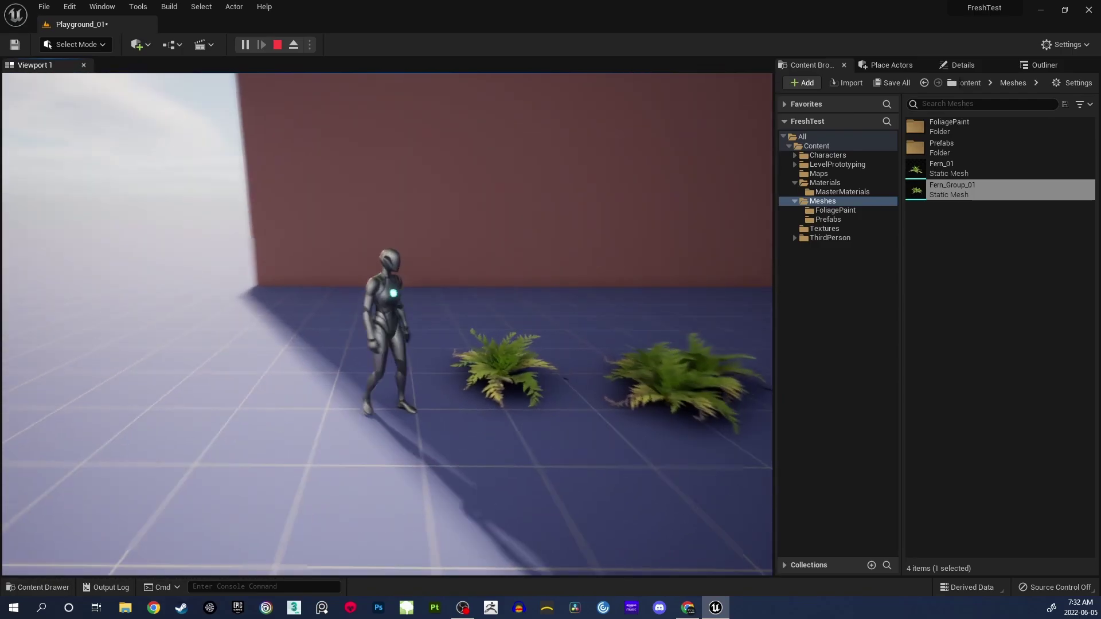
key(w)
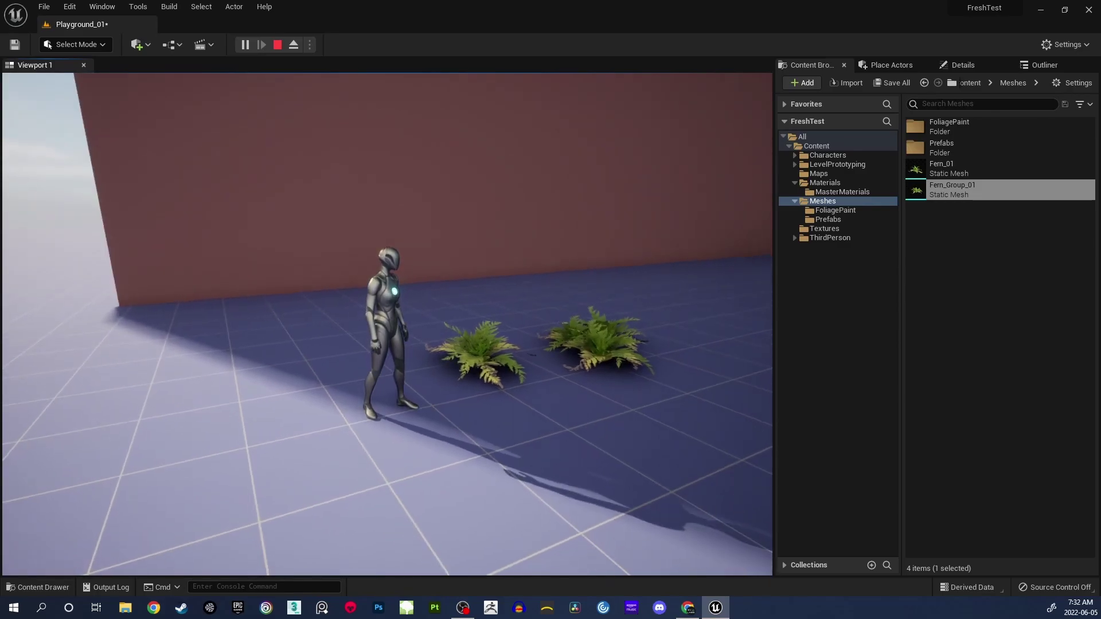
key(s)
key(w)
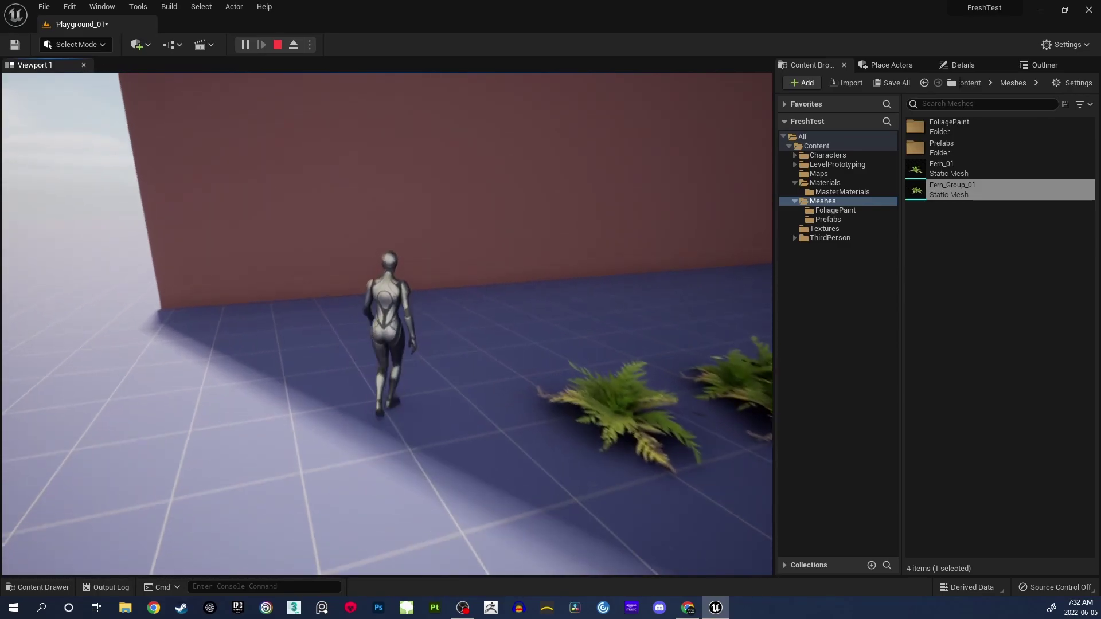
key(s)
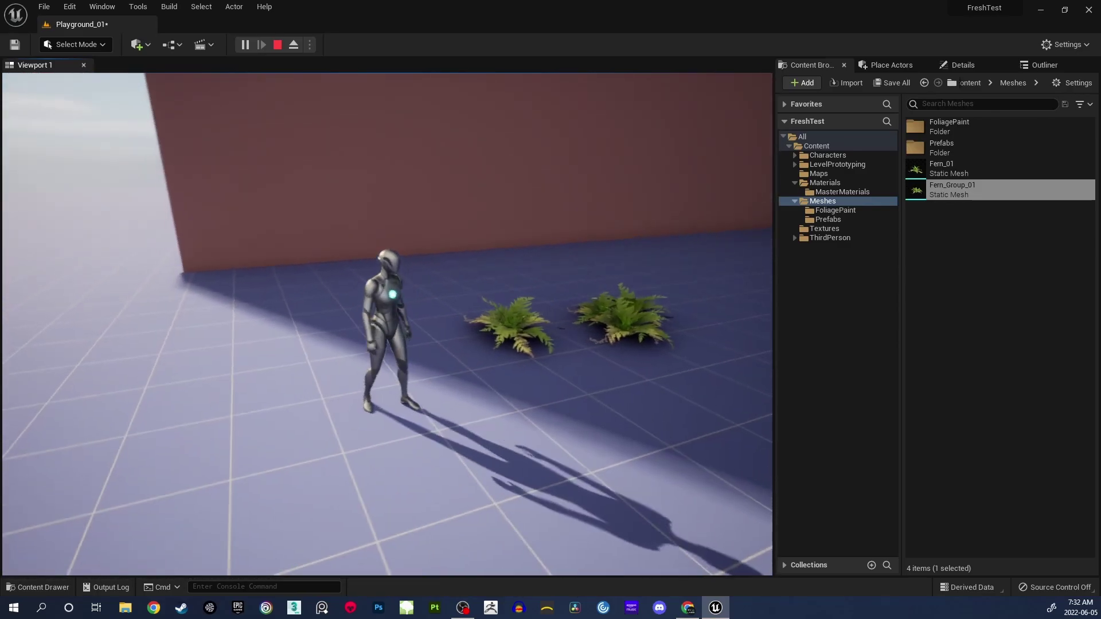
key(w)
key(Escape)
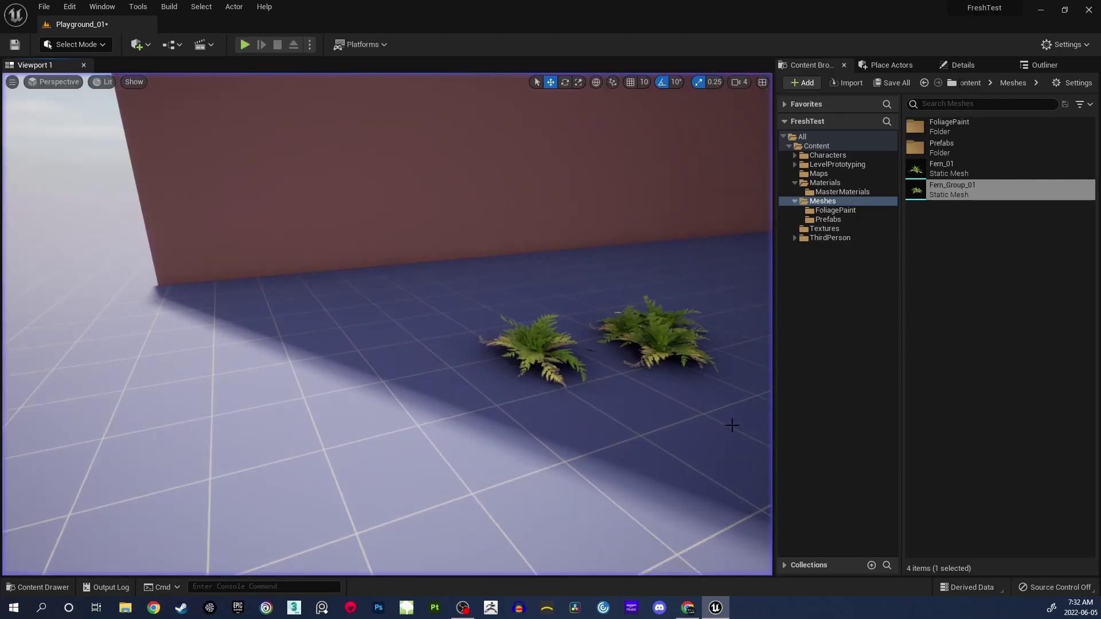
- Inspect the two fern clusters in the wall's shadow from several distances and angles
right_drag(593, 386, 675, 404)
key(w)
key(s)
key(w)
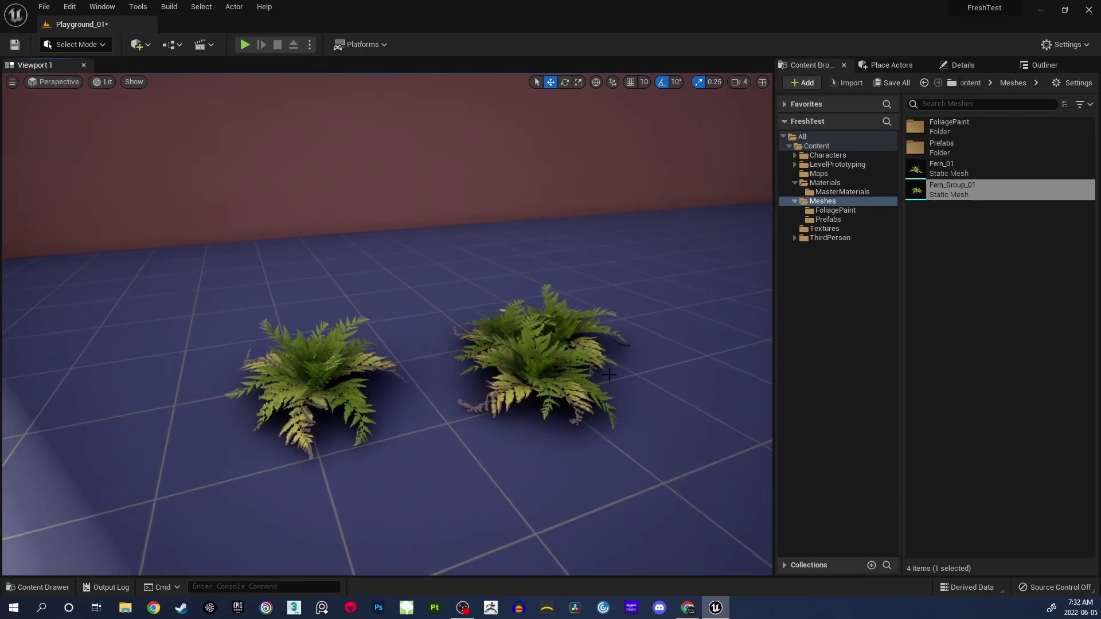
key(s)
right_drag(577, 360, 646, 376)
key(w)
key(s)
key(d)
key(w)
key(s)
key(a)
key(w)
key(s)
key(d)
key(w)
key(a)
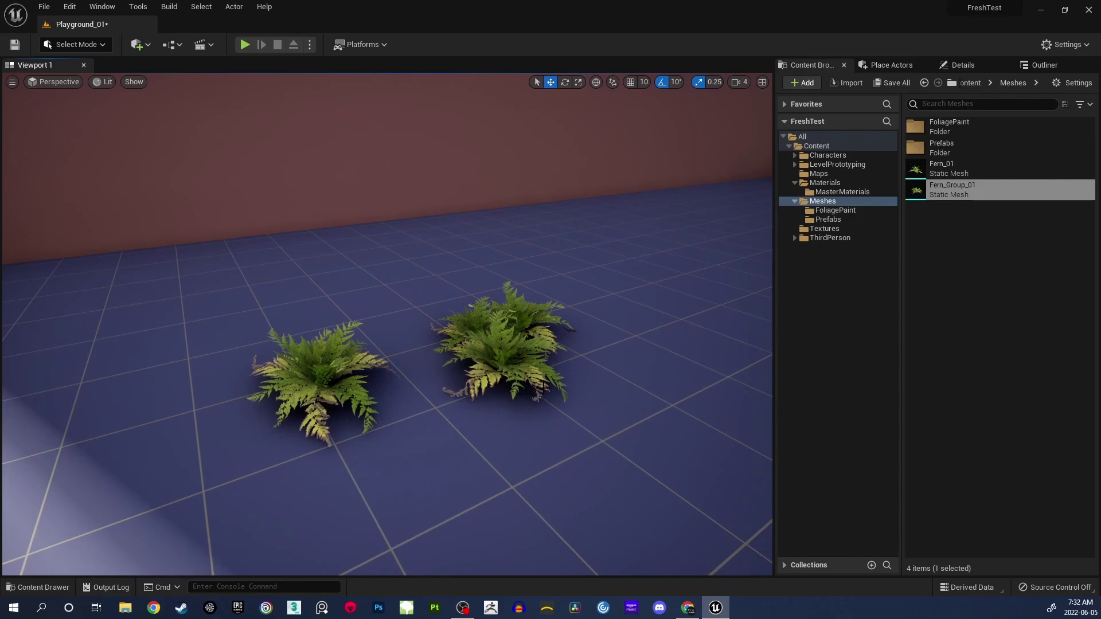
right_drag(587, 361, 545, 363)
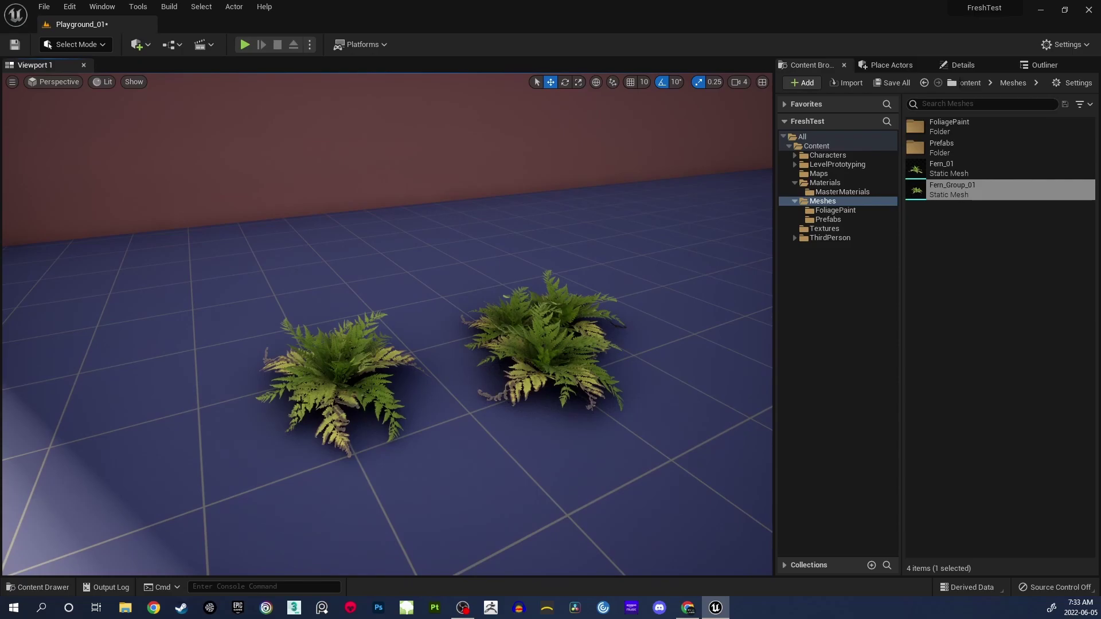
- Create an Actor blueprint class named PR_Fern_Single_01 in the Prefabs folder under Meshes
click(1003, 287)
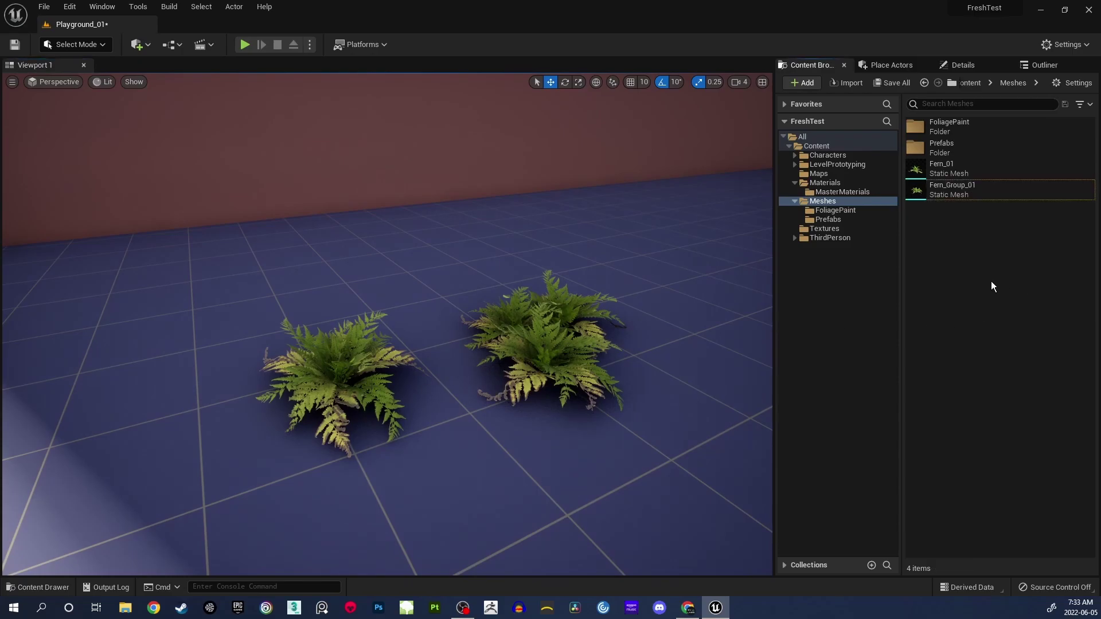
click(826, 220)
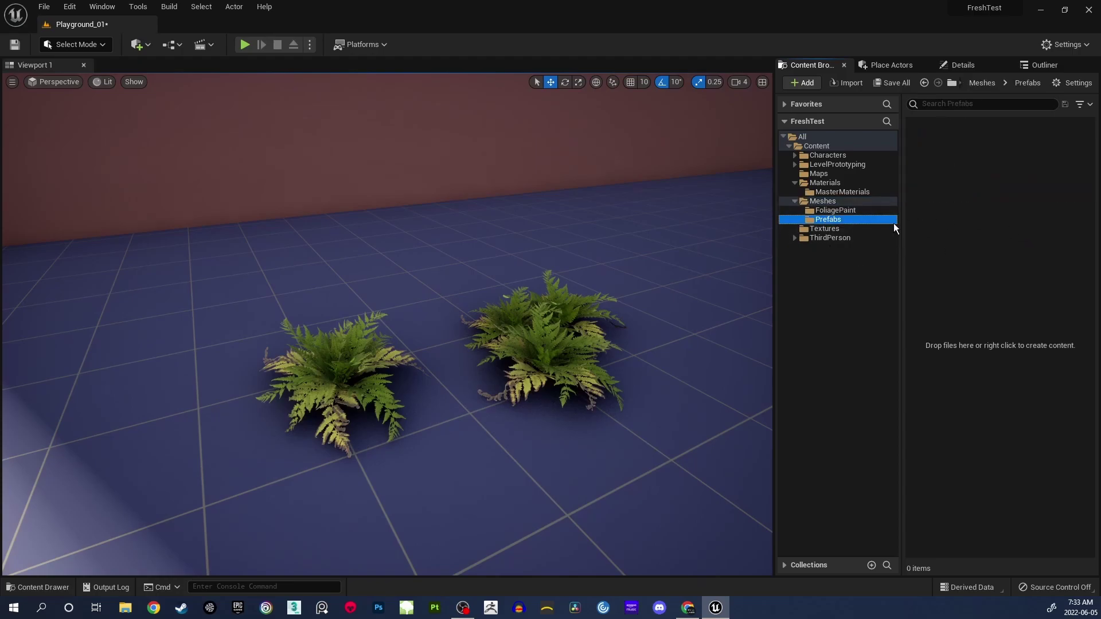
right_click(961, 206)
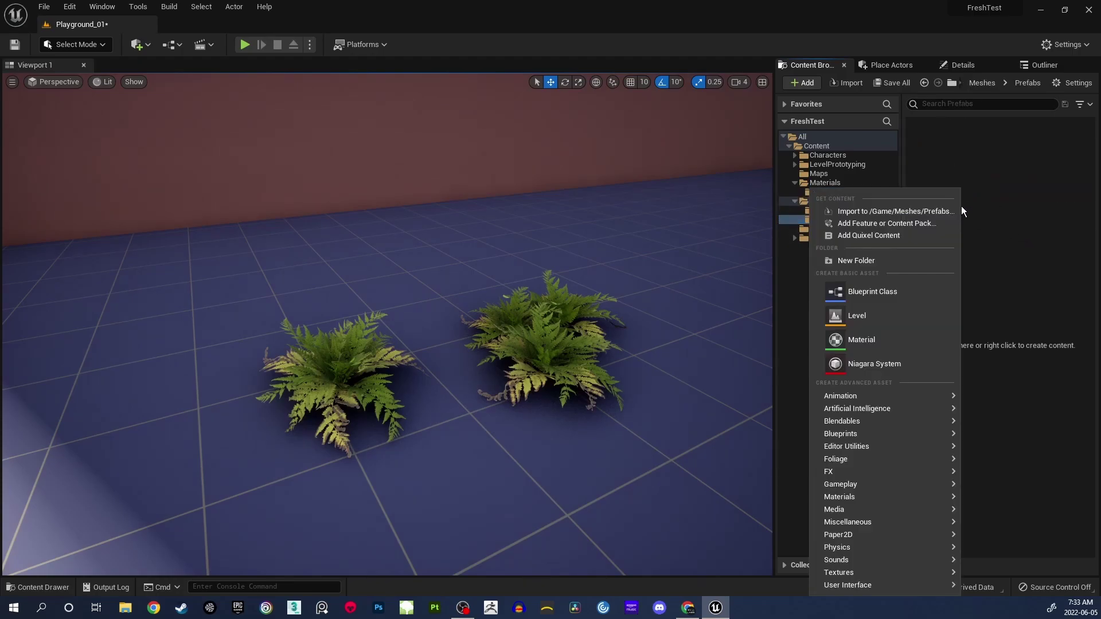
click(905, 291)
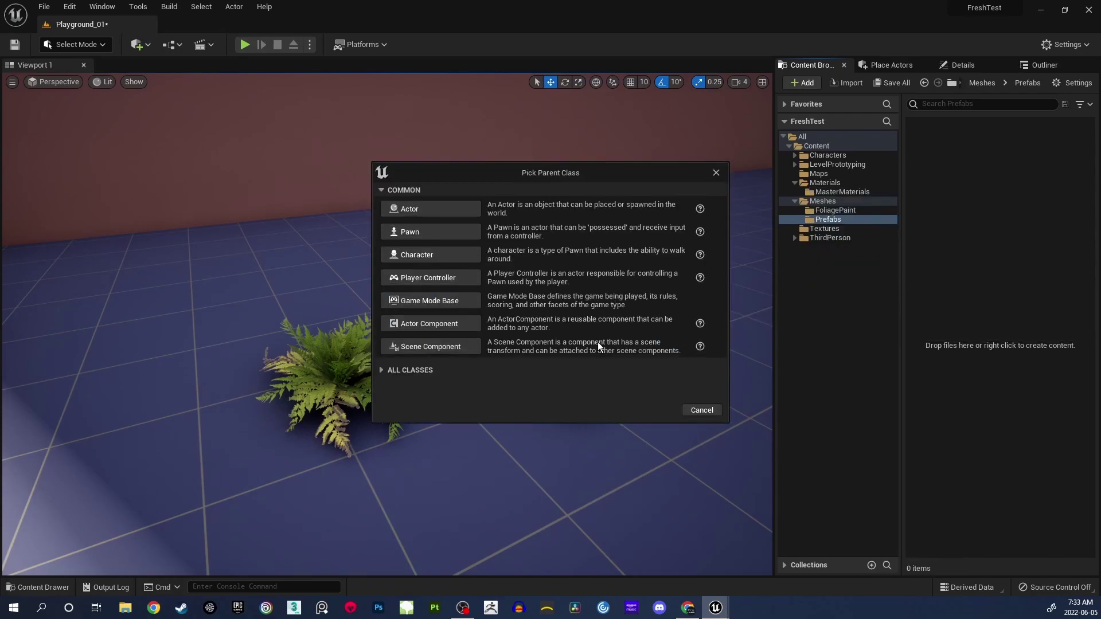
click(421, 209)
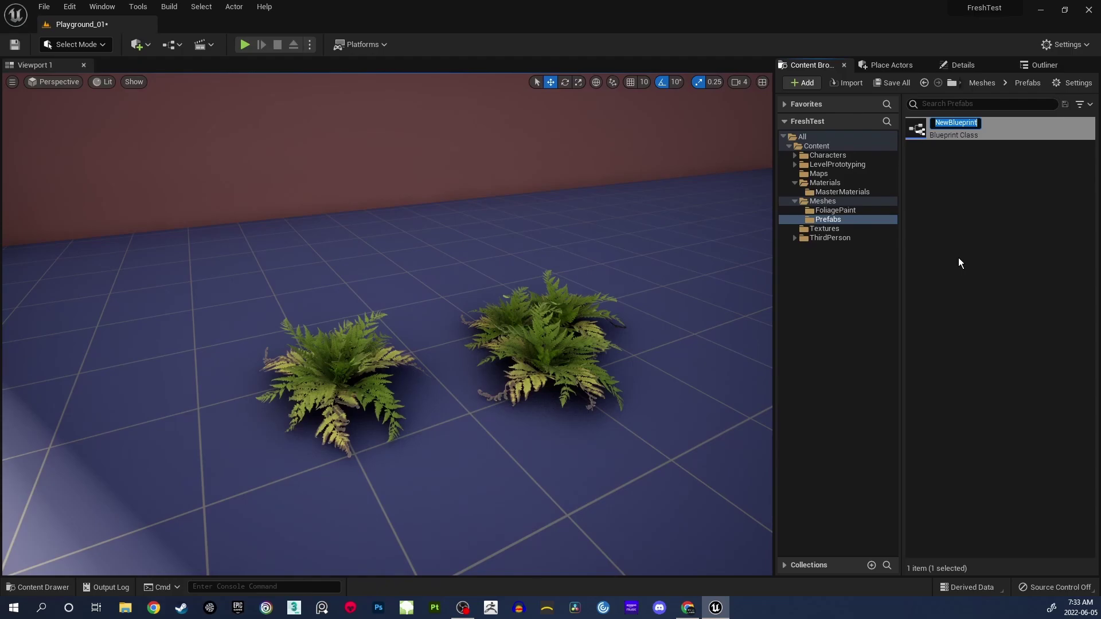
text(PR_Fern_Single_01)
key(Return)
click(968, 257)
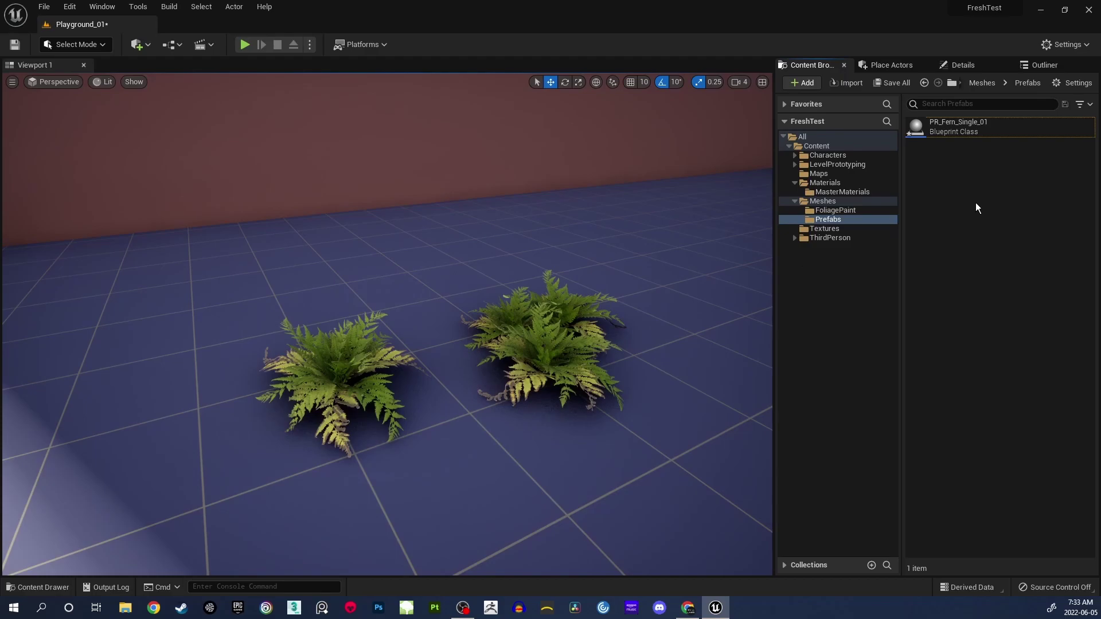
- Add the Fern_01 static mesh as a component of the PR_Fern_Single_01 blueprint, and compile and save it
click(955, 128)
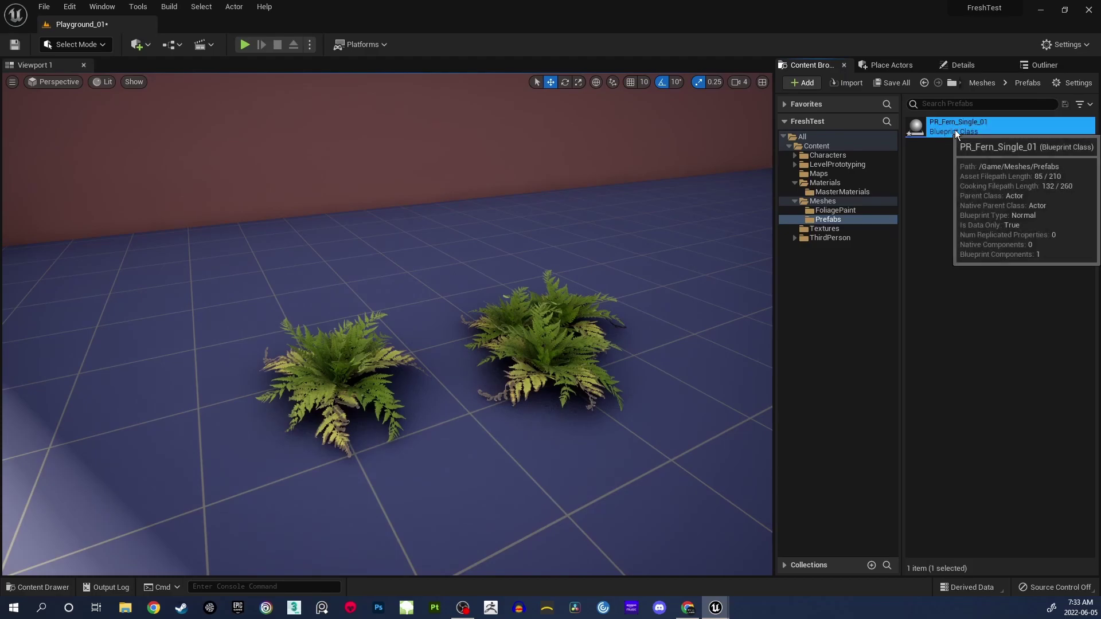
drag(1100, 172, 251, 29)
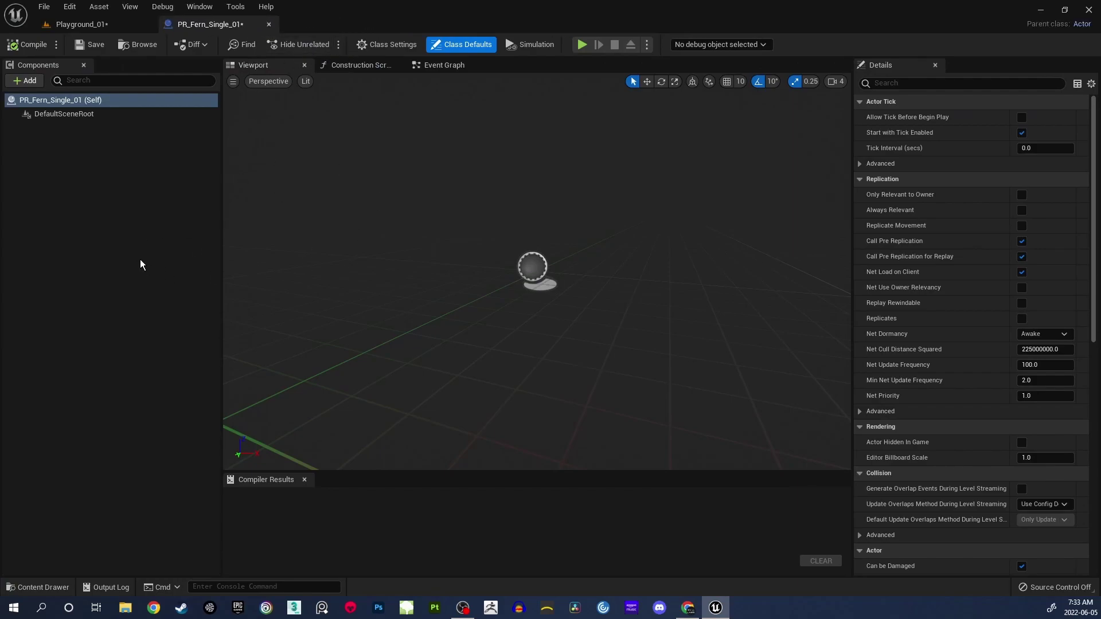
drag(552, 253, 552, 253)
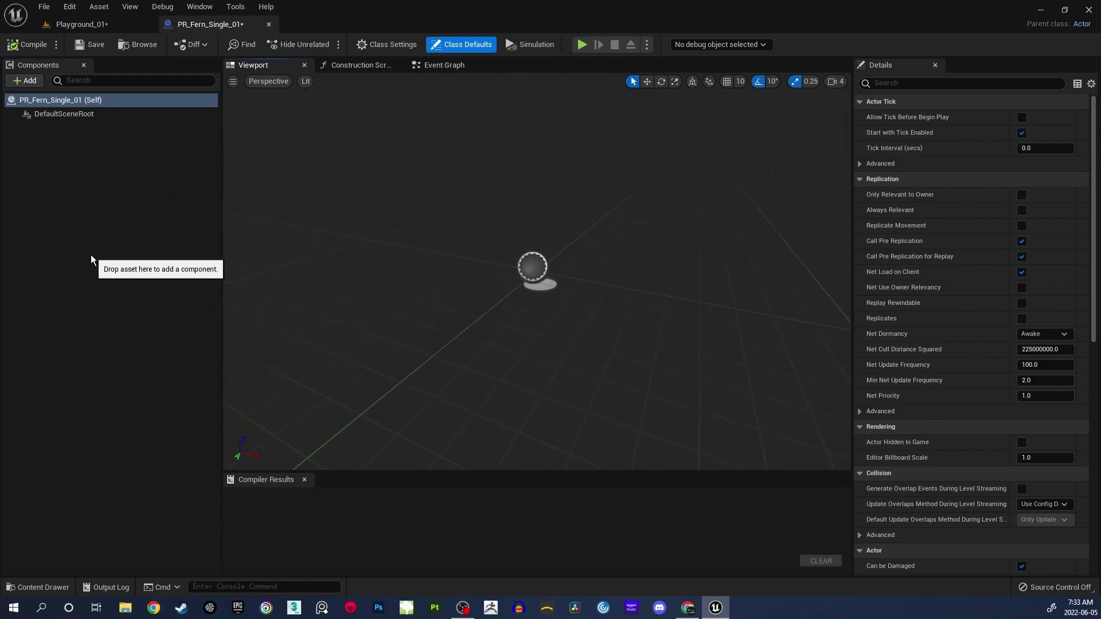
click(123, 360)
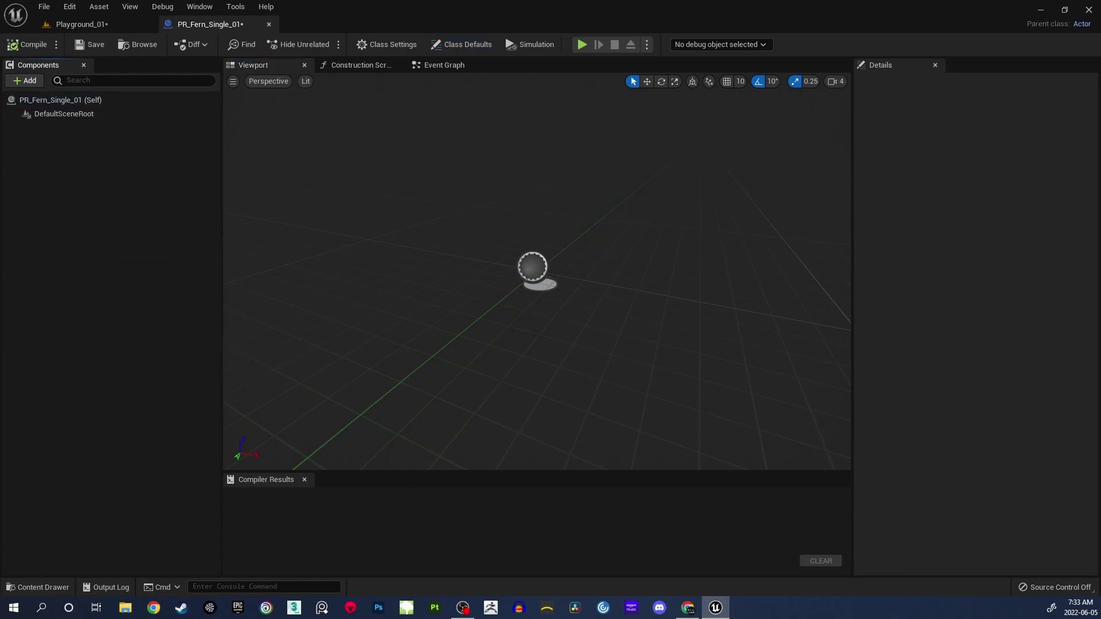
click(43, 589)
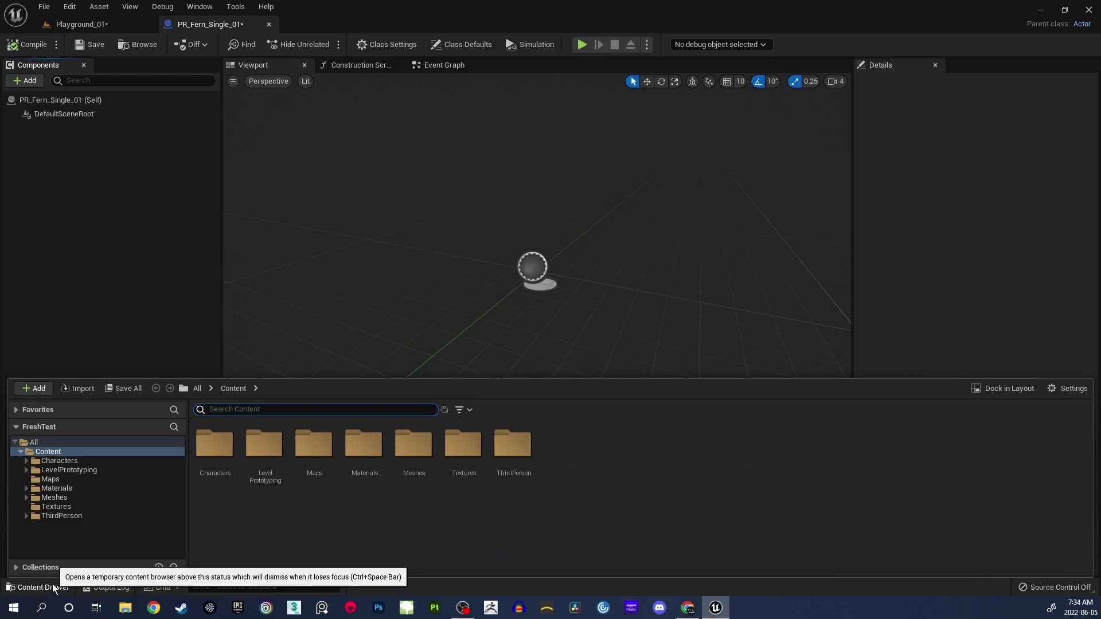
click(78, 497)
click(331, 477)
drag(331, 478, 178, 288)
alt+drag(537, 269, 522, 250)
scroll(538, 237, down, 5)
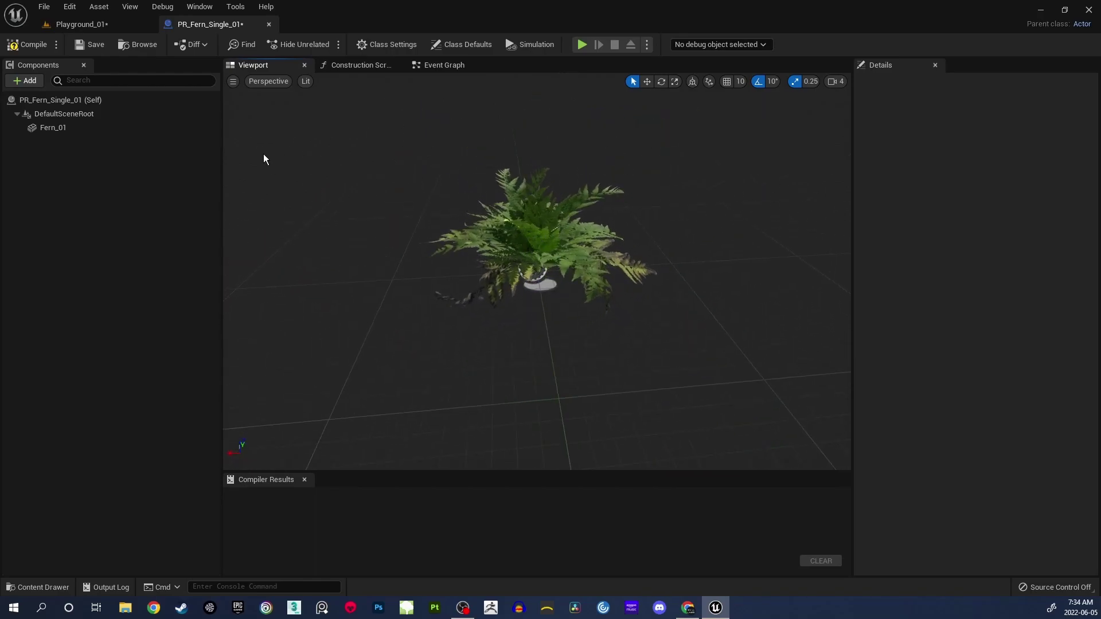
click(42, 45)
click(97, 45)
- Delete the fern group from the Playground_01 level and save the level
click(96, 26)
right_drag(416, 263, 444, 247)
key(s)
right_drag(450, 344, 411, 344)
click(450, 344)
key(Delete)
right_drag(486, 343, 537, 341)
key(ctrl+s)
- Place a PR_Fern_Single_01 blueprint in the shadow beside the existing Fern_01 mesh
click(970, 123)
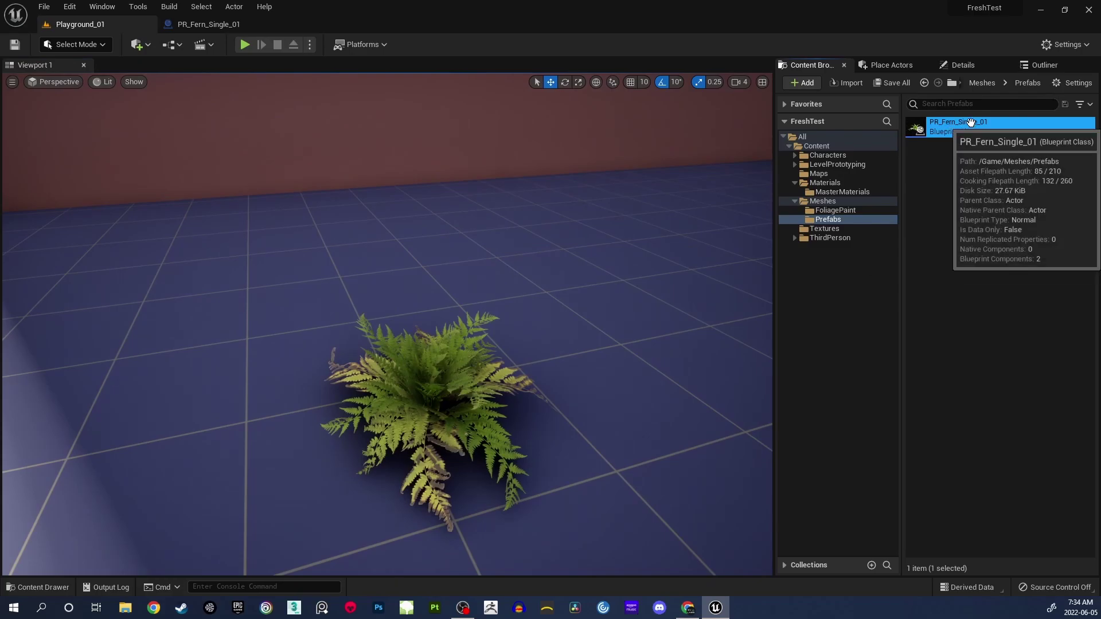
drag(970, 123, 634, 375)
key(f)
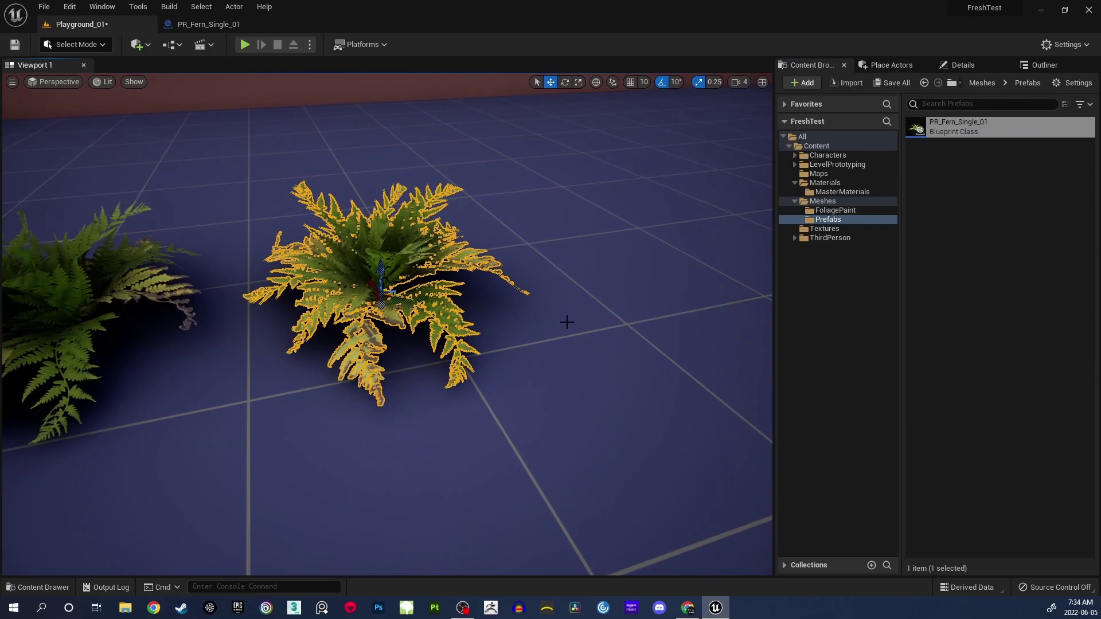
click(567, 314)
- Compare the shading of the static mesh fern and the blueprint fern up close
key(s)
right_drag(567, 314, 505, 327)
key(w)
key(w)
key(a)
key(a)
key(s)
key(a)
key(w)
key(s)
key(w)
key(s)
key(w)
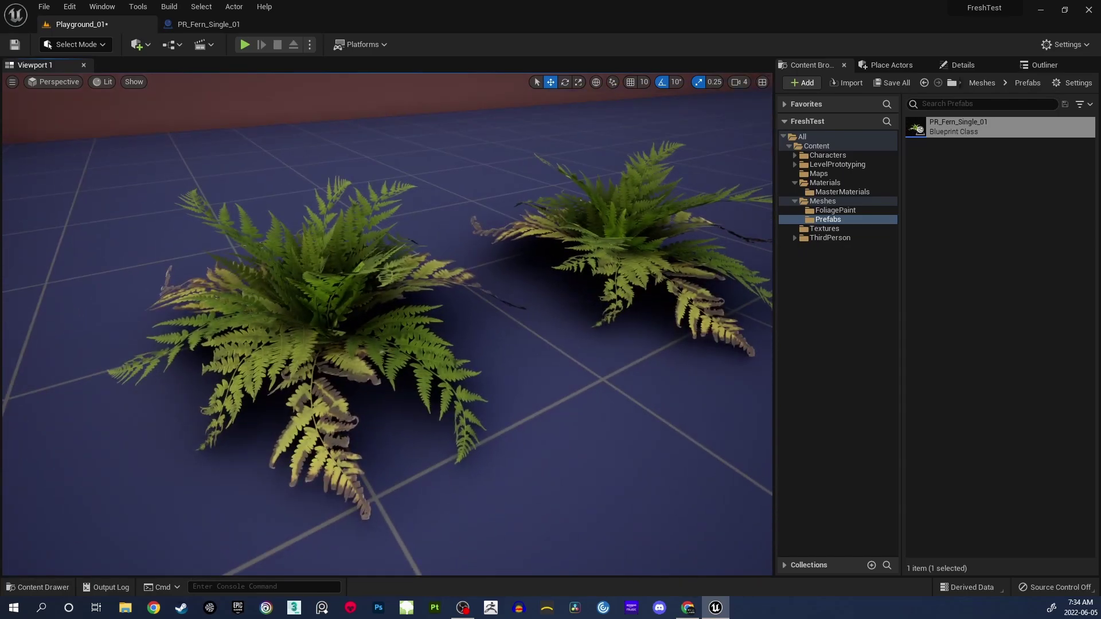
- Disable Affect Distance Field Lighting on the static Fern_01 instance in the level
click(335, 289)
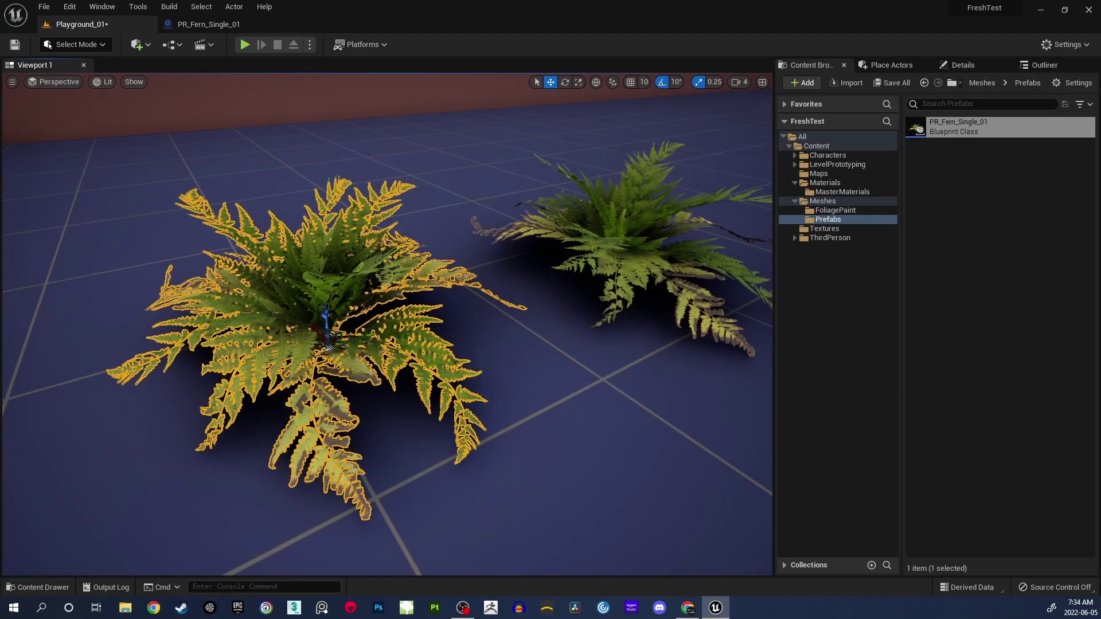
click(962, 64)
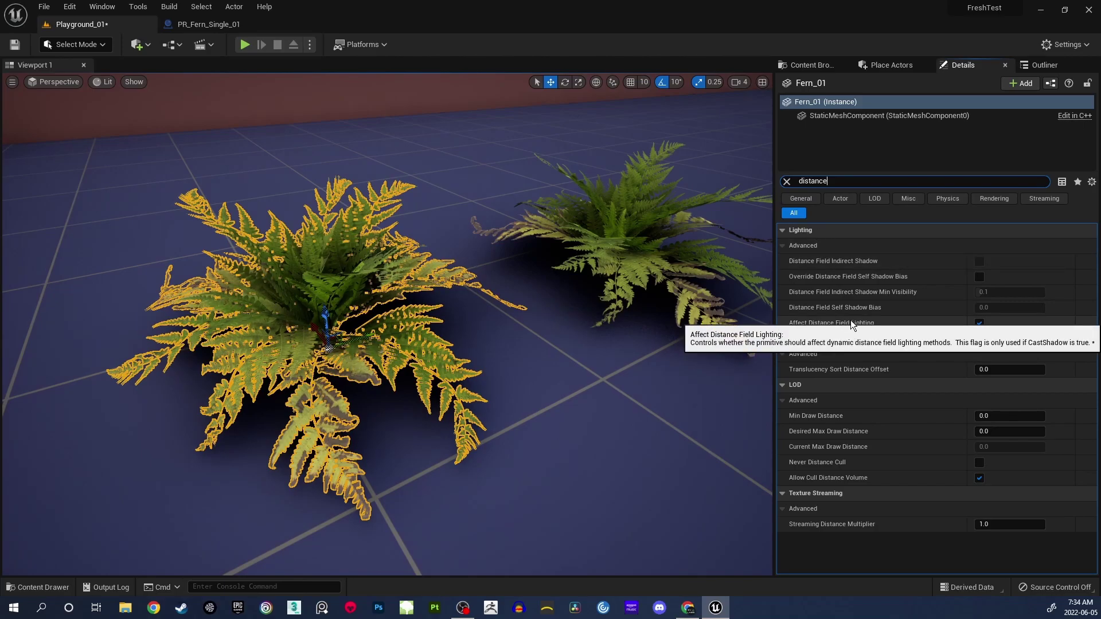
click(979, 323)
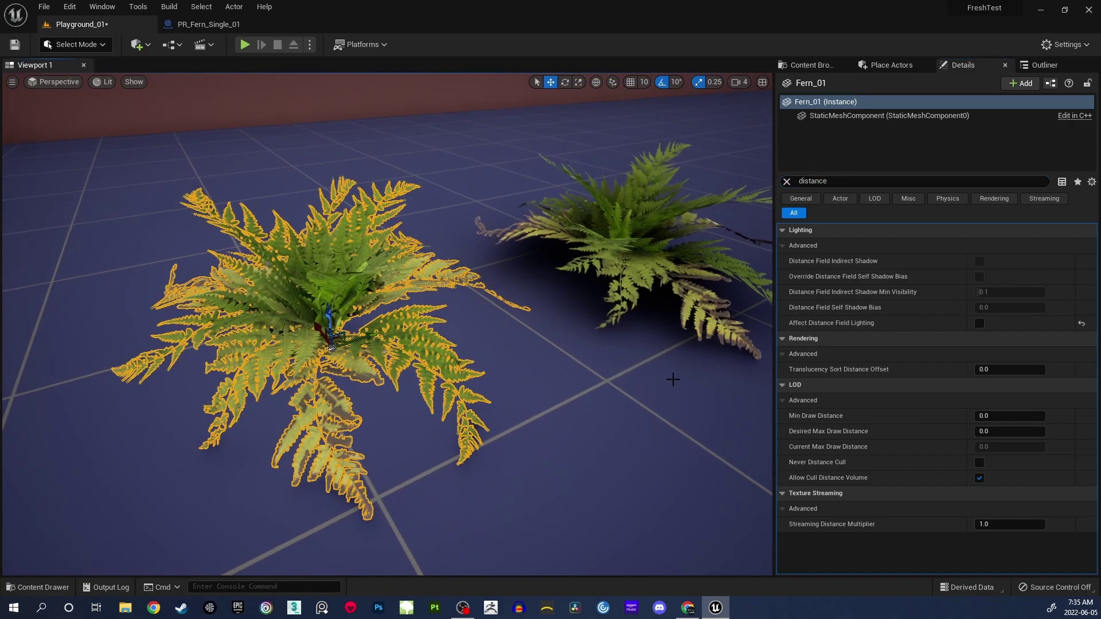
click(524, 368)
- Compare the fern excluded from distance field lighting with the neighbouring blueprint fern at several distances
key(s)
right_drag(525, 368, 476, 393)
key(w)
key(a)
key(w)
key(d)
key(w)
key(s)
key(w)
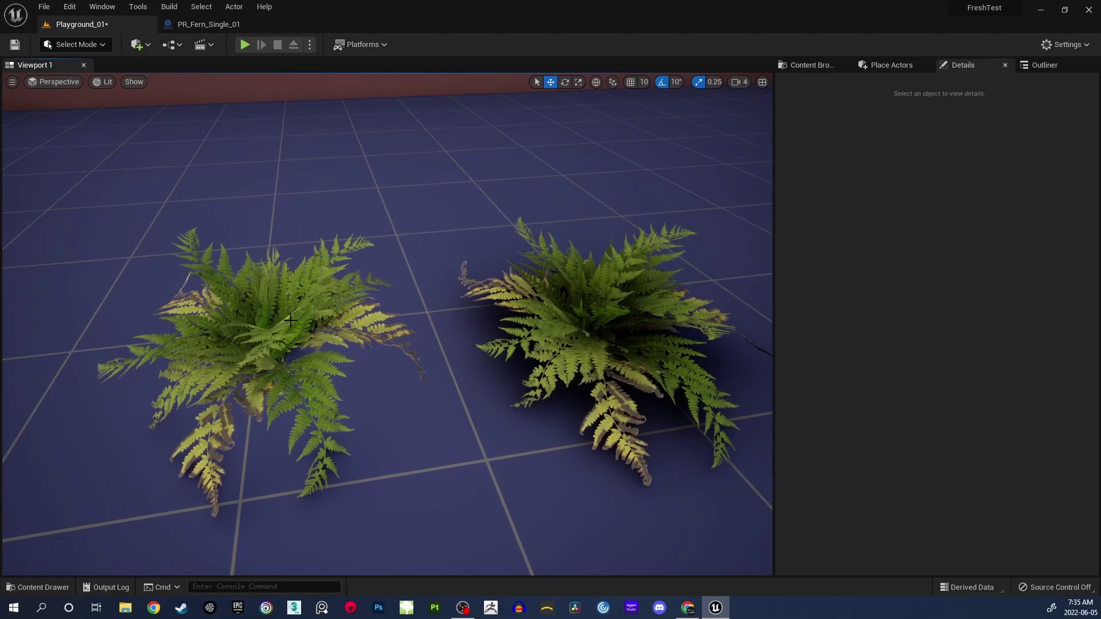
click(261, 346)
click(320, 374)
right_drag(473, 311, 489, 280)
key(s)
key(a)
key(d)
key(s)
- Move the static Fern_01 instance out of the wall's shadow into the sunlight
click(424, 333)
right_drag(423, 333, 396, 328)
key(s)
drag(512, 332, 274, 343)
click(378, 335)
- Examine the sunlit fern's shading and cast shadow up close
right_drag(378, 335, 528, 310)
key(w)
key(a)
key(w)
key(a)
key(w)
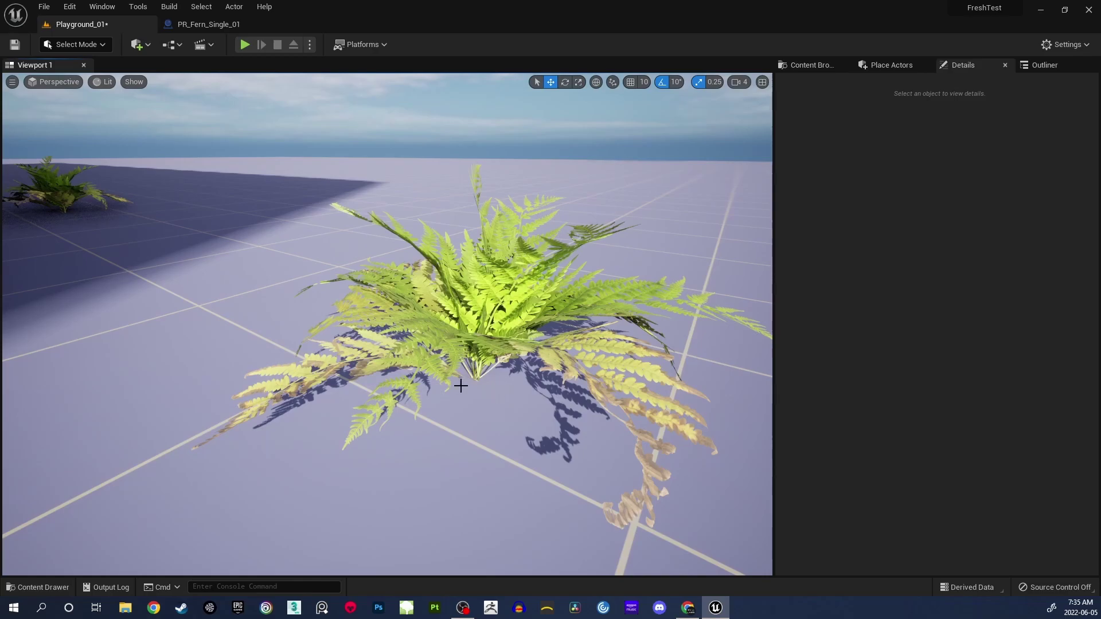
key(s)
right_drag(559, 344, 423, 333)
- Move the sunlit Fern_01 instance back into the wall's shadow beside the blueprint fern
click(285, 310)
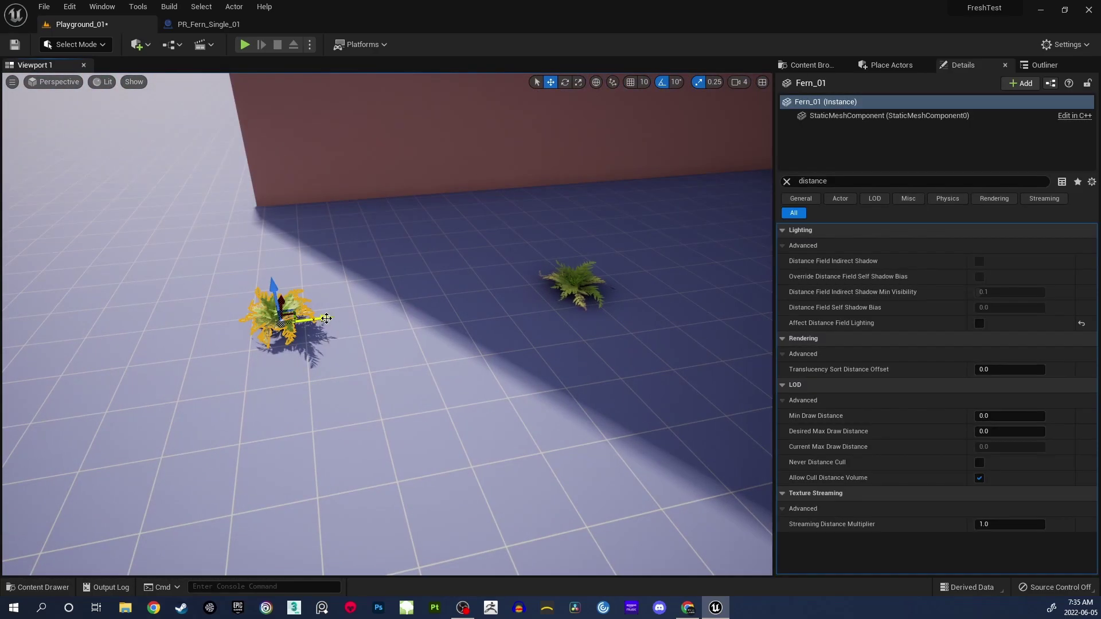
drag(458, 306, 513, 299)
key(Escape)
- Check how the two ferns differ in darkness side by side in the wall's shadow
mouse_move(587, 335)
right_down()
mouse_move(619, 329)
mouse_move(602, 290)
mouse_move(703, 286)
mouse_move(688, 304)
mouse_move(578, 322)
right_up()
key(w)
key(s)
key(s)
key(a)
key(w)
key(a)
key(d)
key(w)
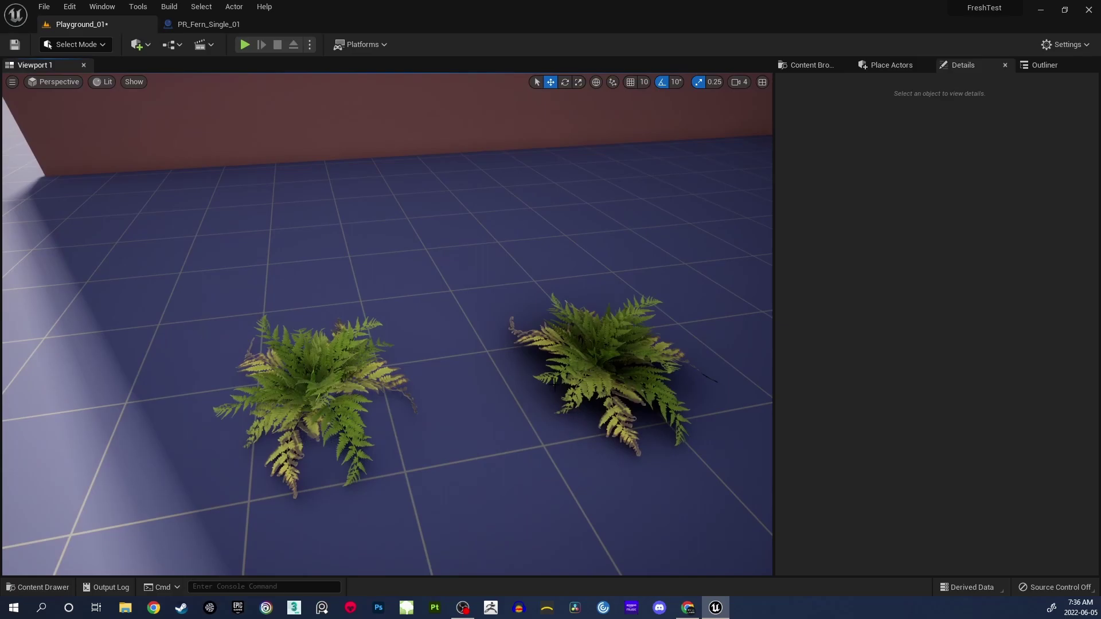
right_drag(376, 361, 381, 378)
- Re-enable Affect Distance Field Lighting on the static Fern_01 instance and clear the property search
click(325, 349)
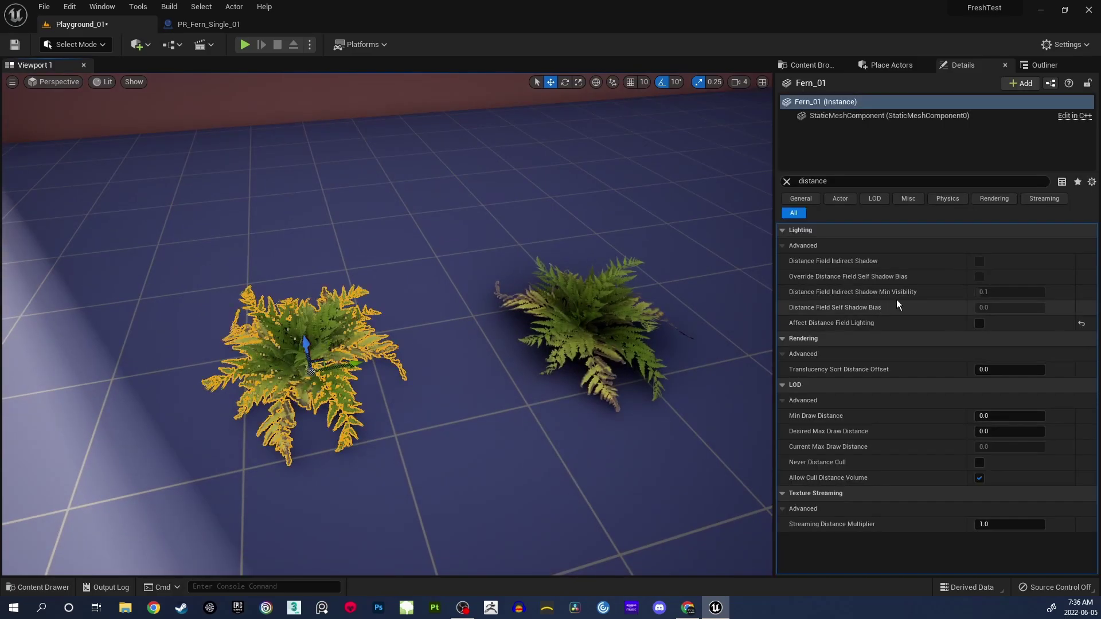
click(979, 323)
right_drag(449, 372, 441, 376)
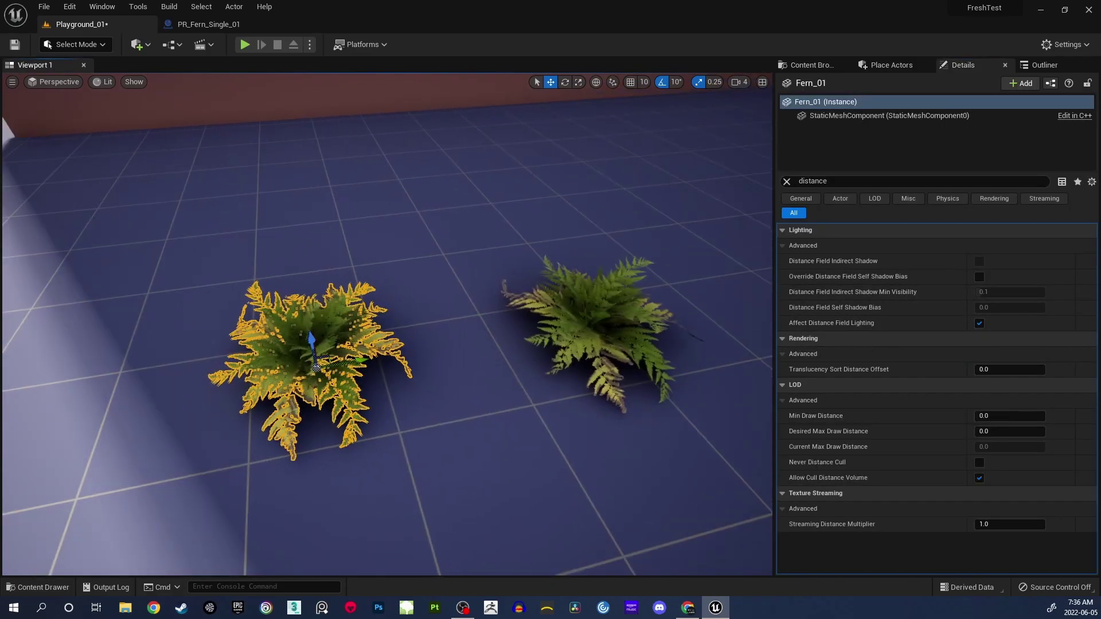
click(786, 181)
key(Escape)
mouse_move(497, 248)
right_down()
mouse_move(507, 257)
mouse_move(495, 253)
right_up()
mouse_move(584, 332)
right_down()
mouse_move(577, 316)
mouse_move(585, 331)
right_up()
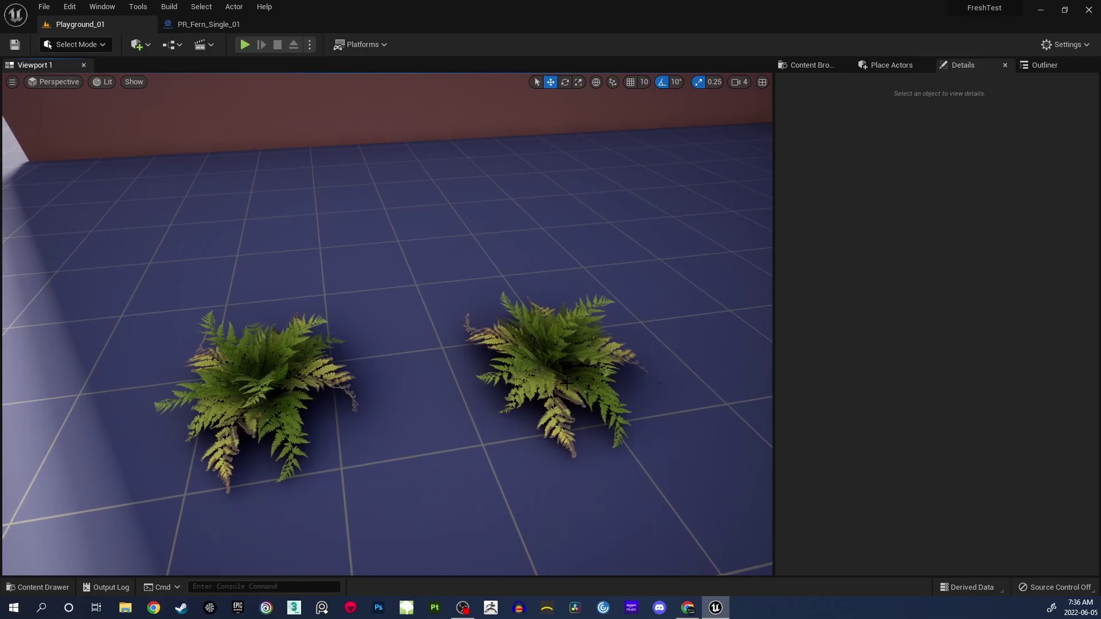
- Disable Affect Distance Field Lighting on the Fern_01 component in the PR_Fern_Single_01 blueprint, and compile and save it
click(208, 23)
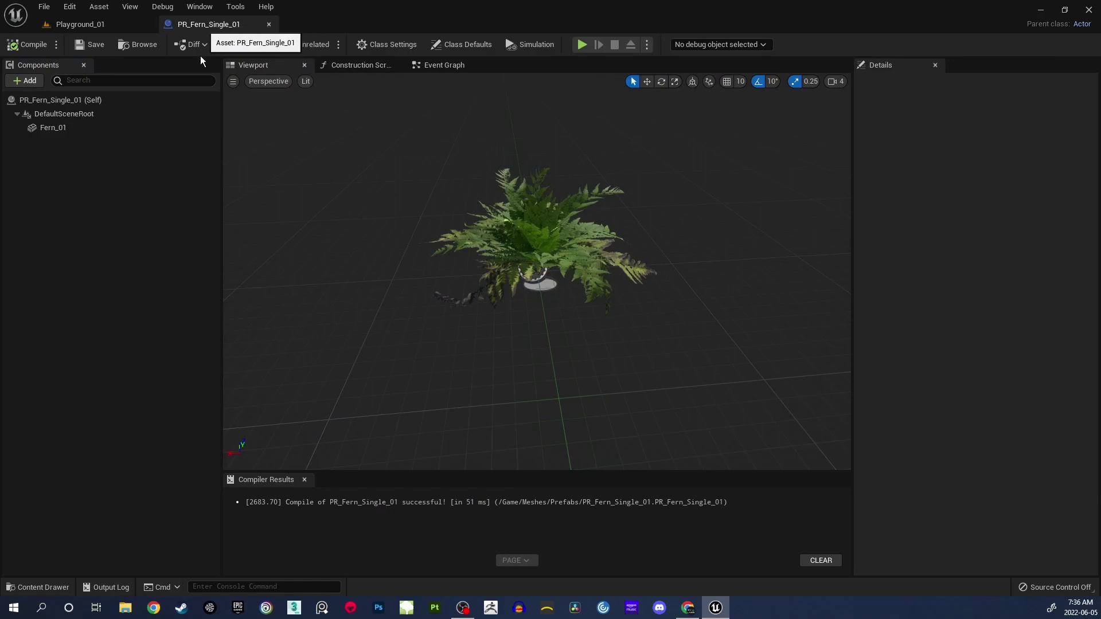
click(57, 128)
click(900, 84)
text(dis)
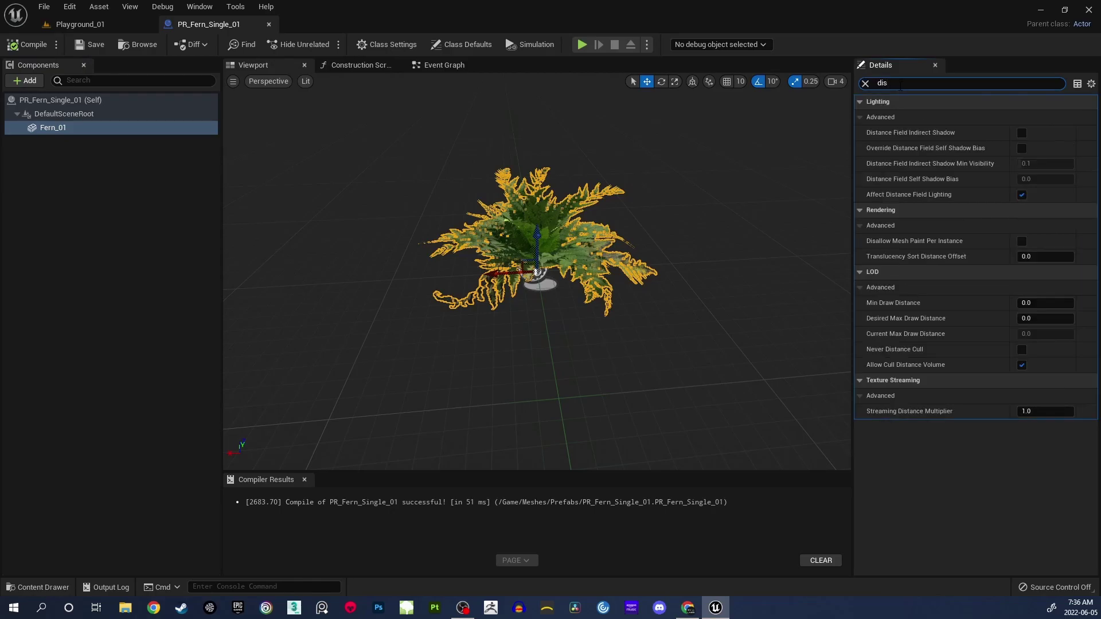
click(1022, 195)
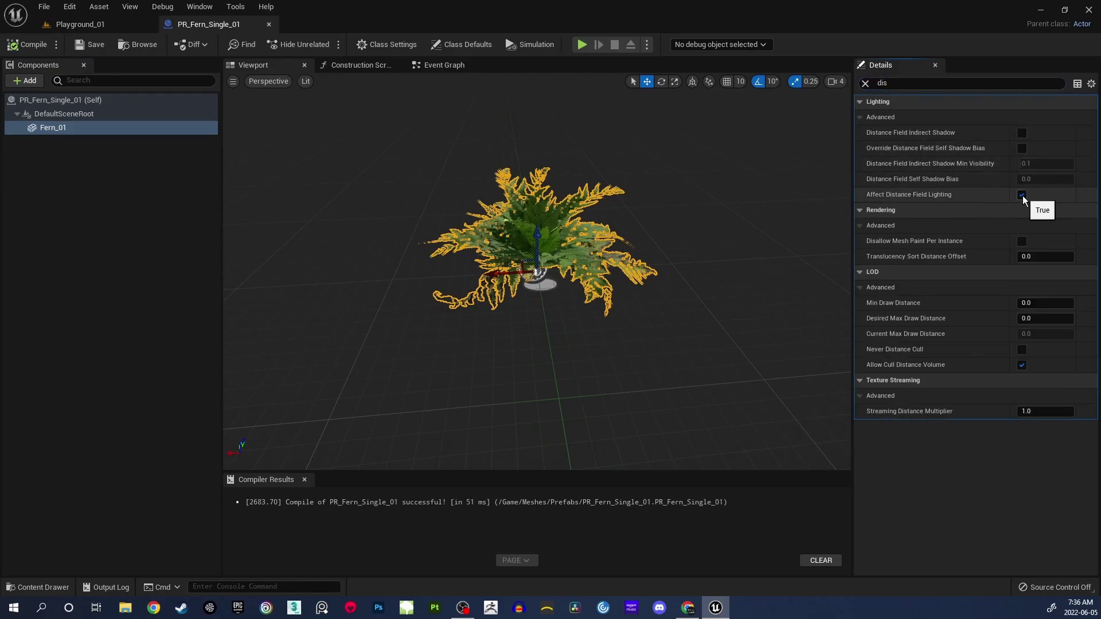
right_drag(599, 230, 636, 238)
click(108, 236)
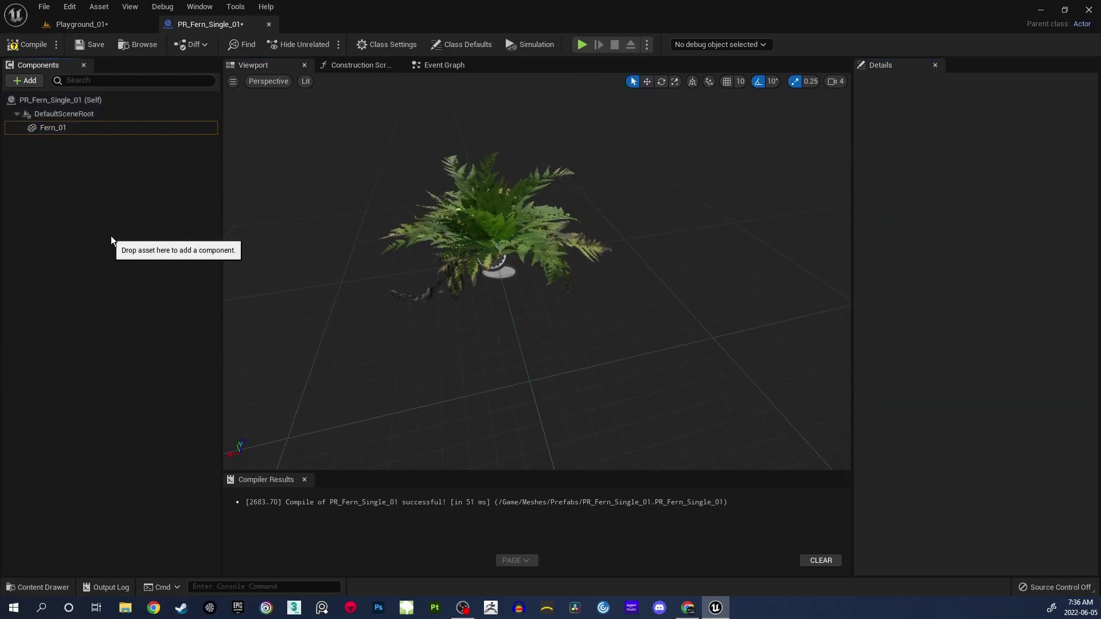
click(33, 50)
click(83, 44)
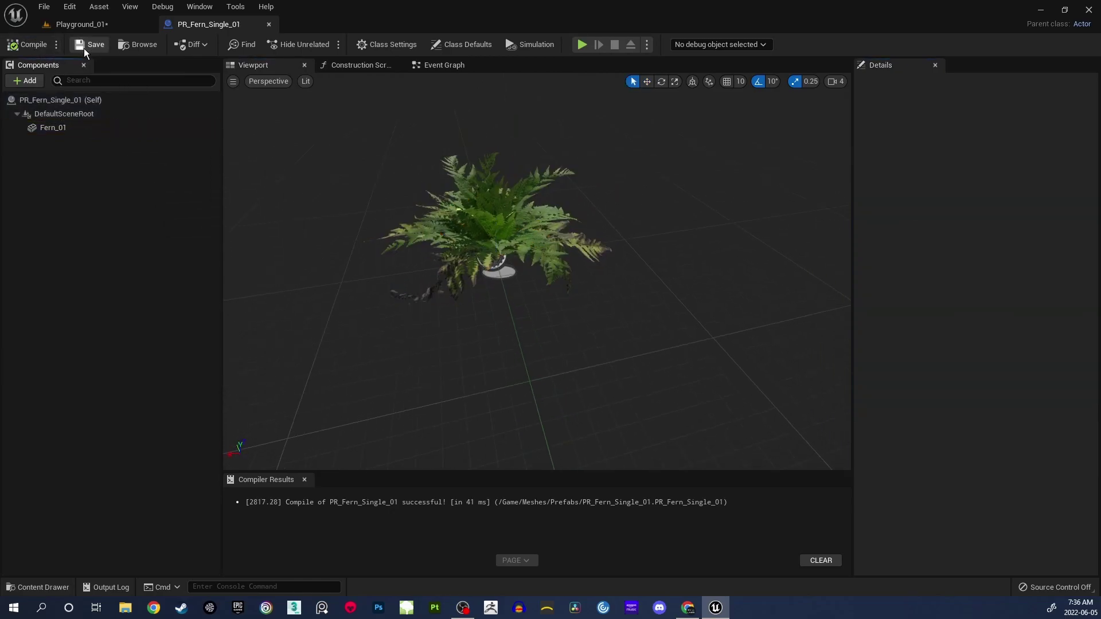
- Return to the Playground_01 level and compare the updated blueprint fern with the static mesh fern
click(108, 26)
right_drag(571, 350, 539, 344)
key(w)
key(s)
right_drag(352, 204, 409, 241)
key(w)
key(a)
key(w)
key(w)
key(s)
key(d)
key(w)
right_drag(596, 322, 523, 330)
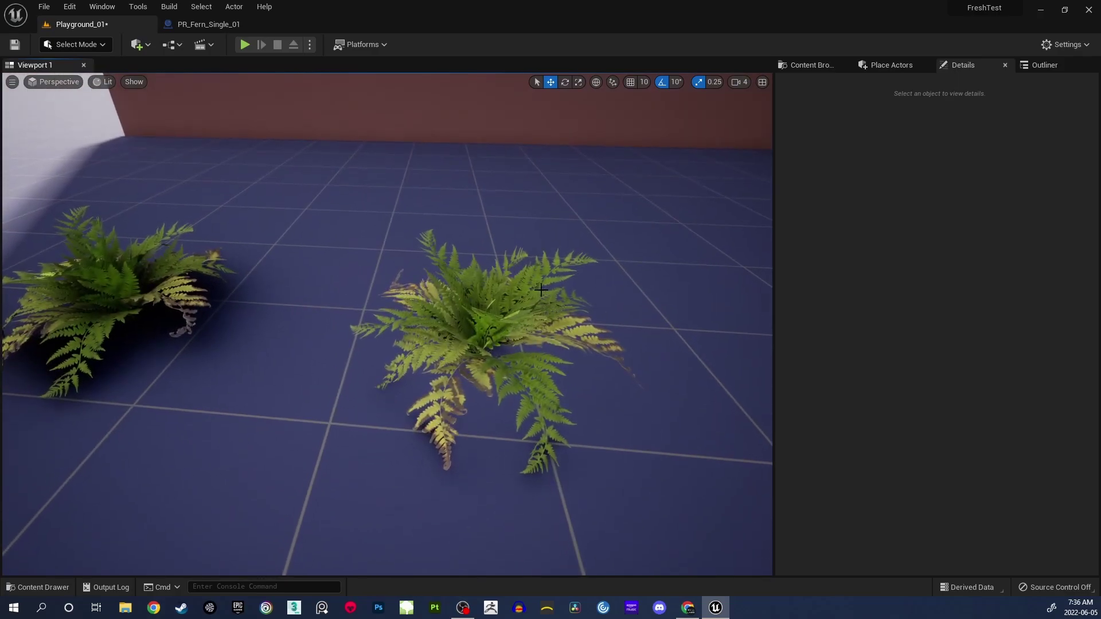
right_drag(532, 341, 234, 335)
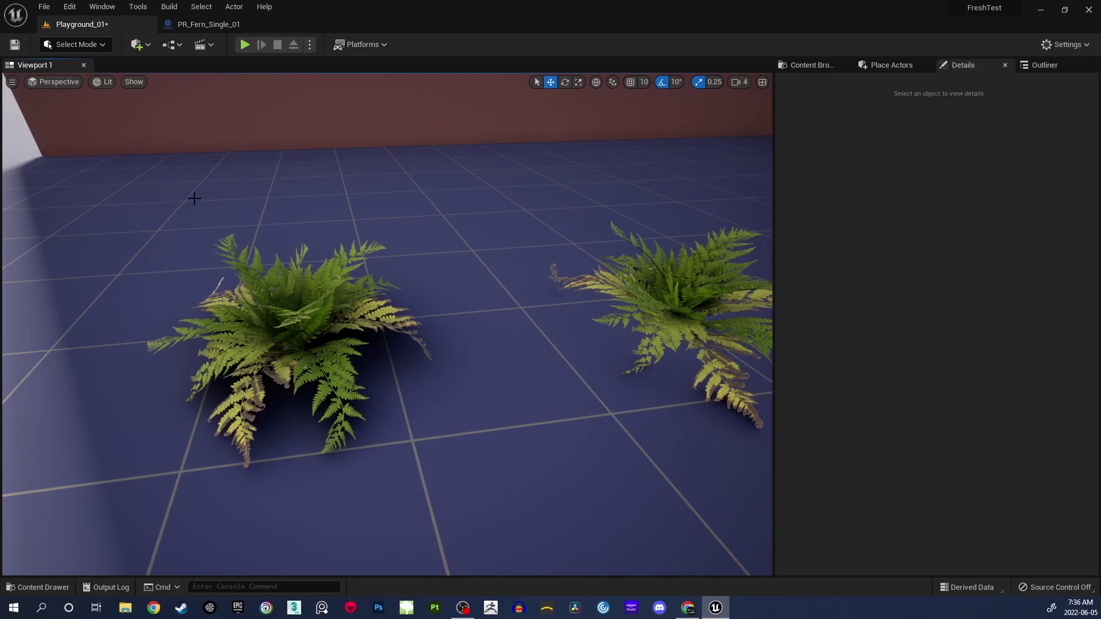
- Switch the editor to Foliage mode and close the foliage painting tools to give the viewport its full width
right_drag(457, 289, 194, 117)
key(s)
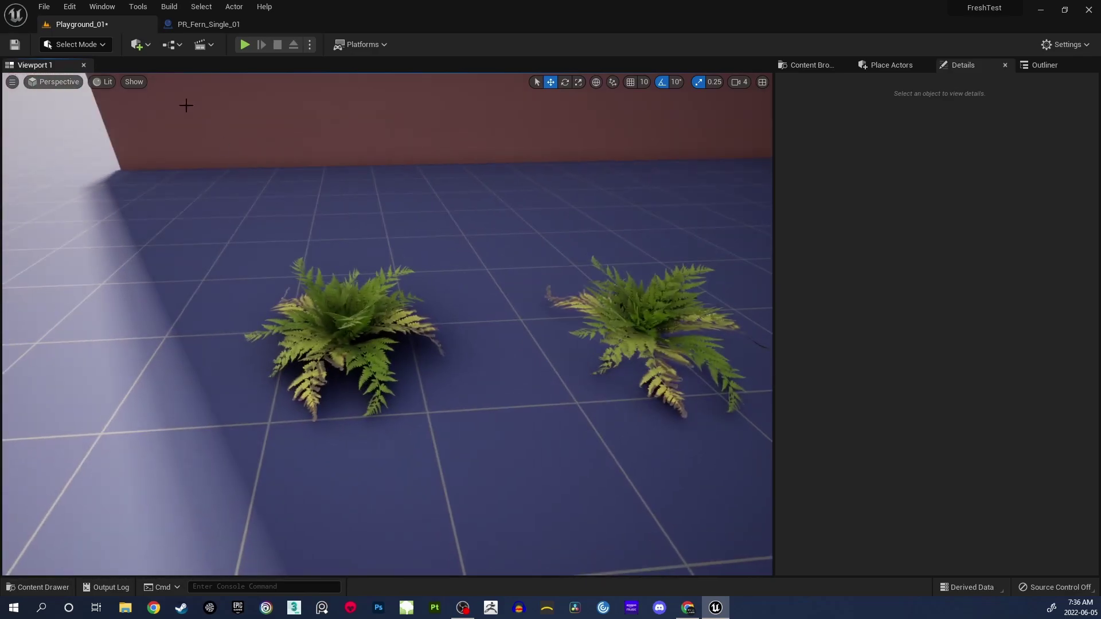
click(98, 46)
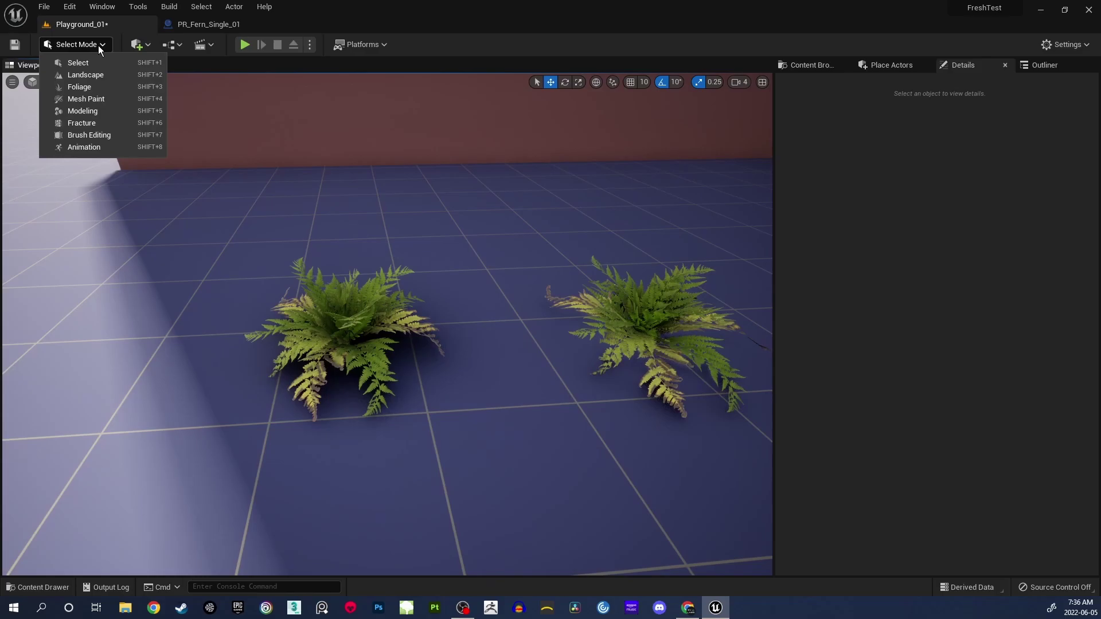
click(92, 87)
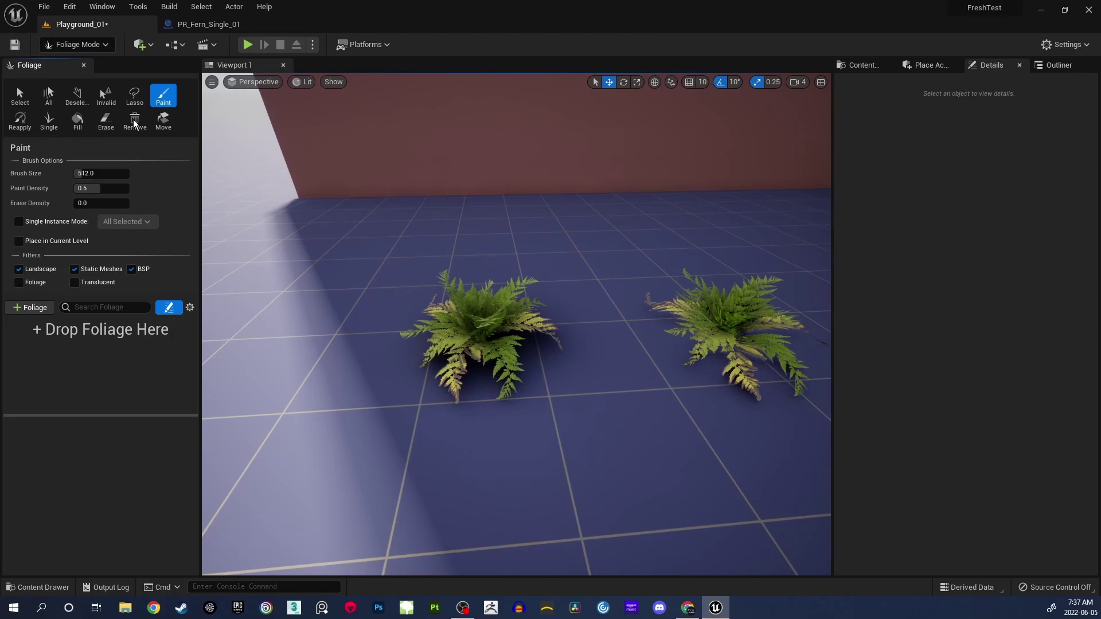
click(83, 65)
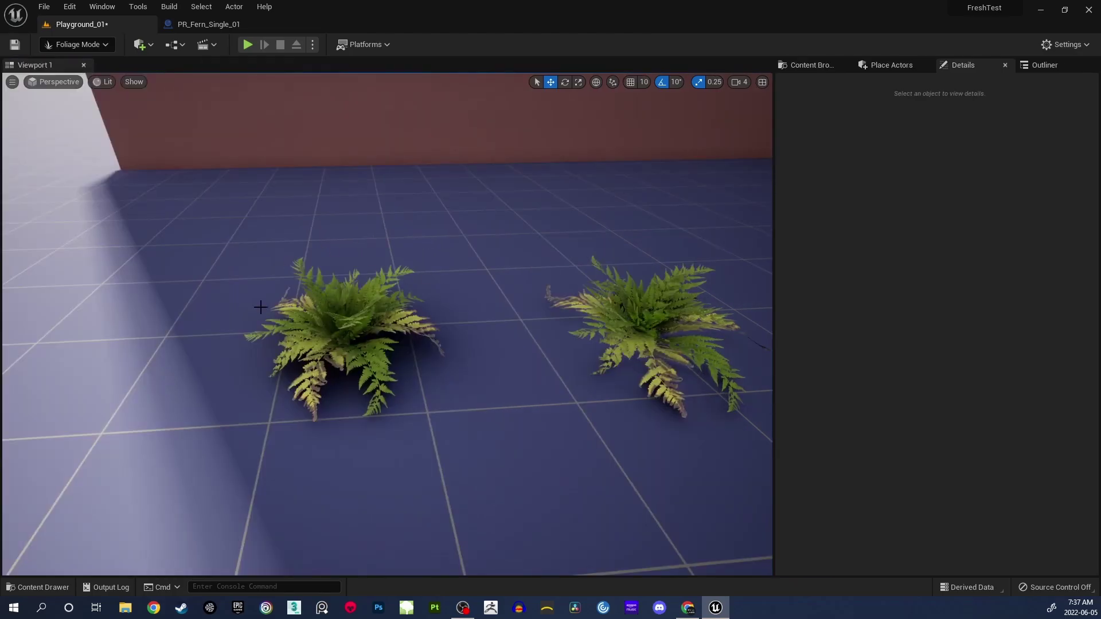
- Examine the blueprint fern up close beside the darker static mesh fern in the level
right_drag(476, 313, 458, 317)
right_drag(526, 289, 476, 263)
scroll(590, 315, up, 5)
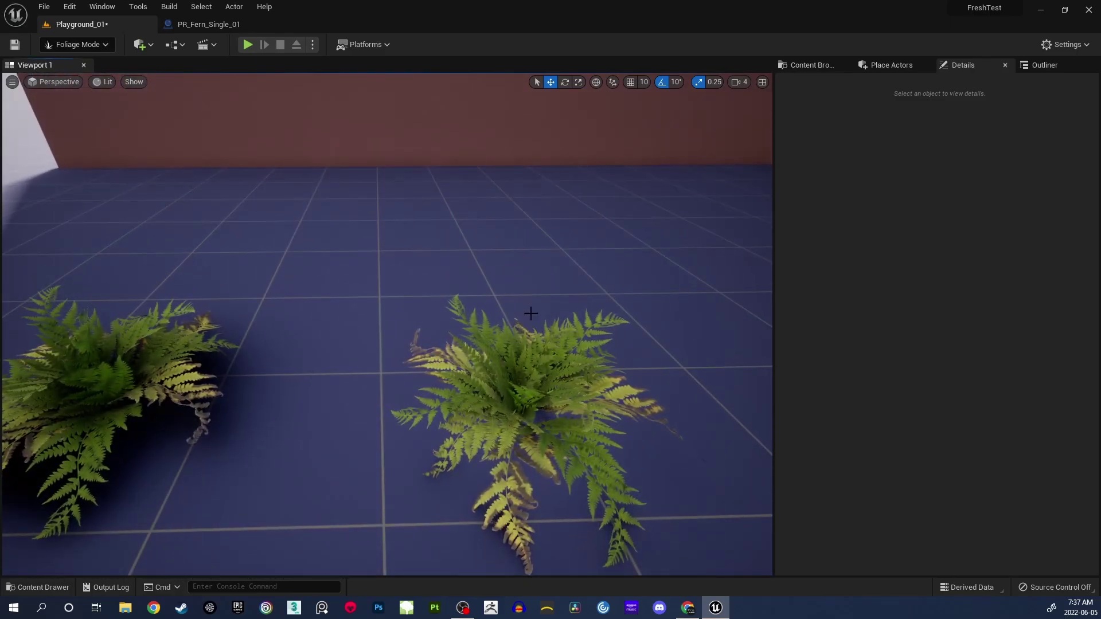
scroll(532, 315, down, 5)
right_drag(532, 314, 588, 335)
right_drag(100, 233, 123, 238)
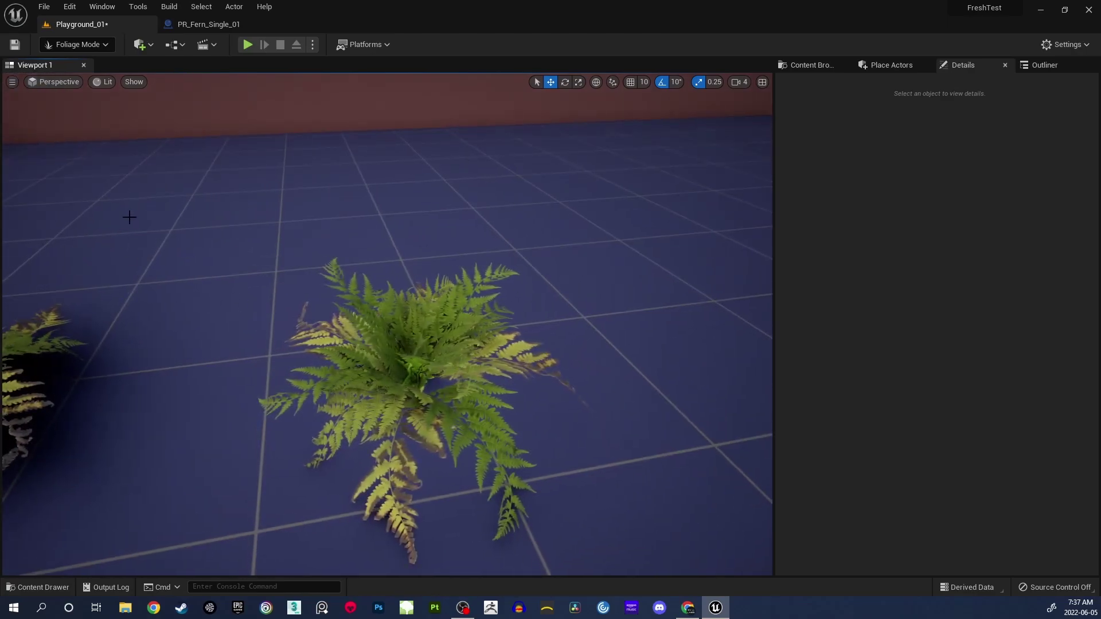
- Open the PR_Fern_Single_01 blueprint and undock its editor into a smaller floating window over the level
click(207, 25)
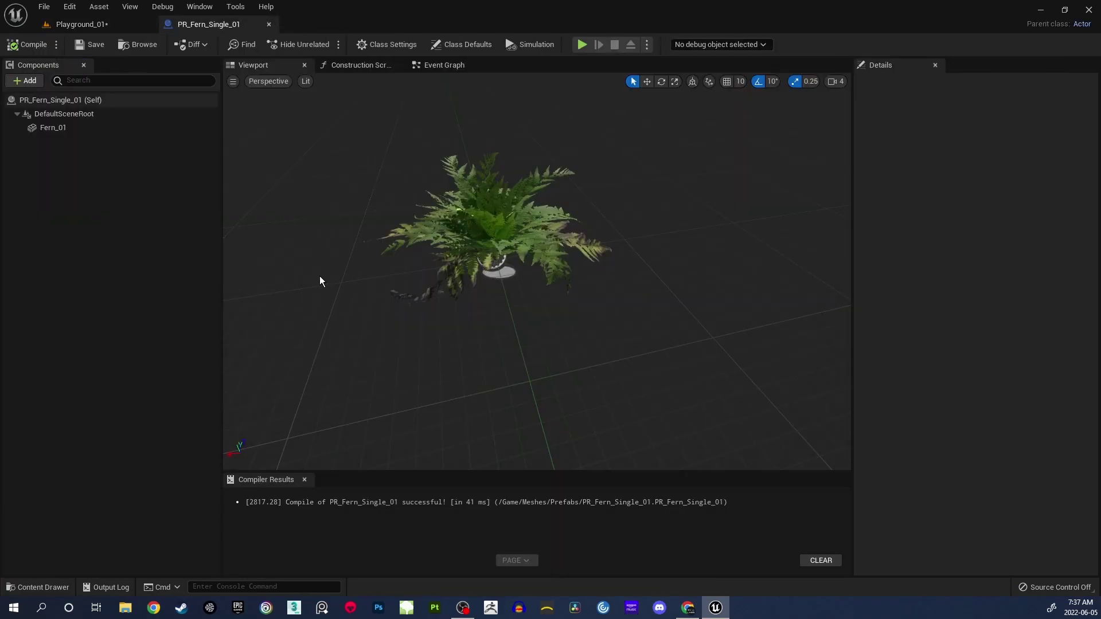
alt+drag(483, 226, 516, 241)
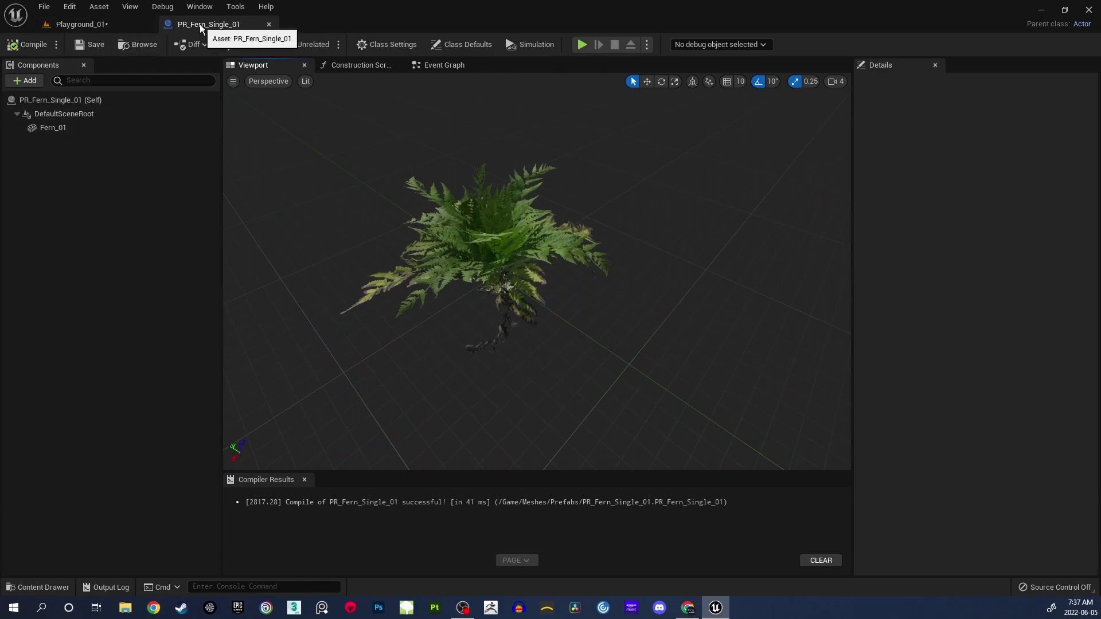
drag(198, 32, 586, 53)
drag(1022, 314, 1098, 573)
drag(562, 44, 534, 19)
drag(841, 43, 505, 36)
drag(435, 39, 563, 38)
- Add a Sphere shape to the PR_Fern_Single_01 blueprint's components and place its window beside the level viewport
click(885, 67)
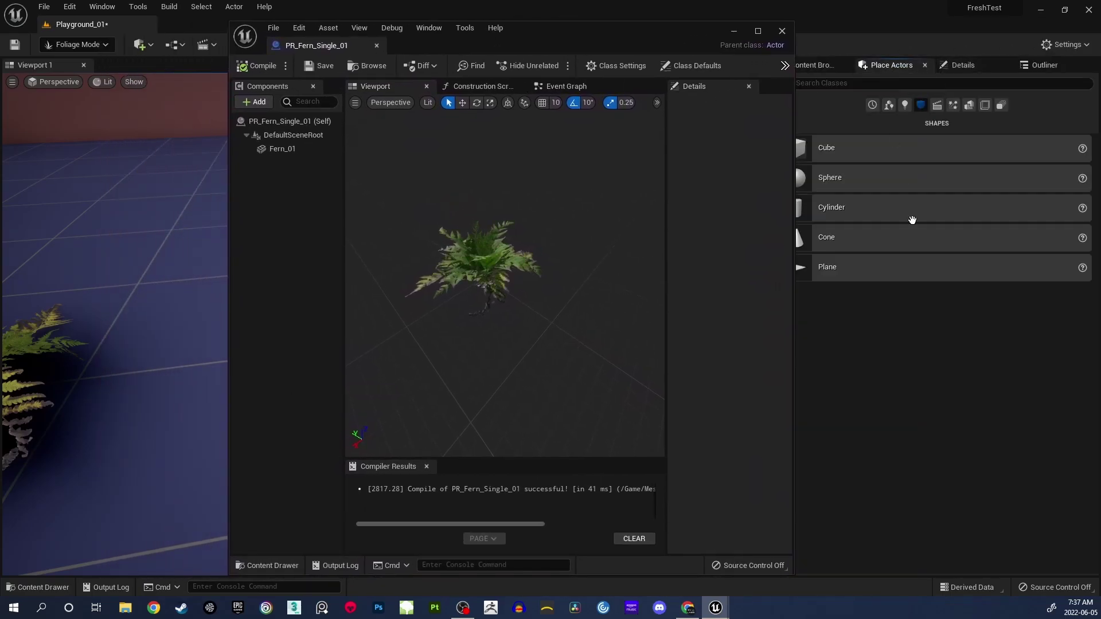
drag(660, 39, 630, 36)
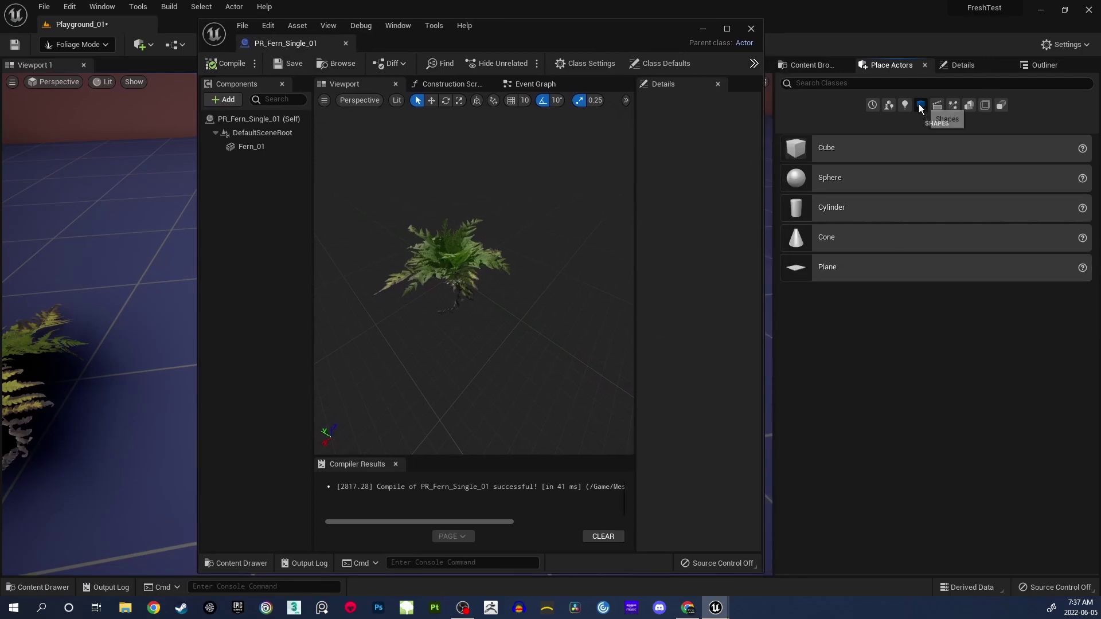
click(890, 106)
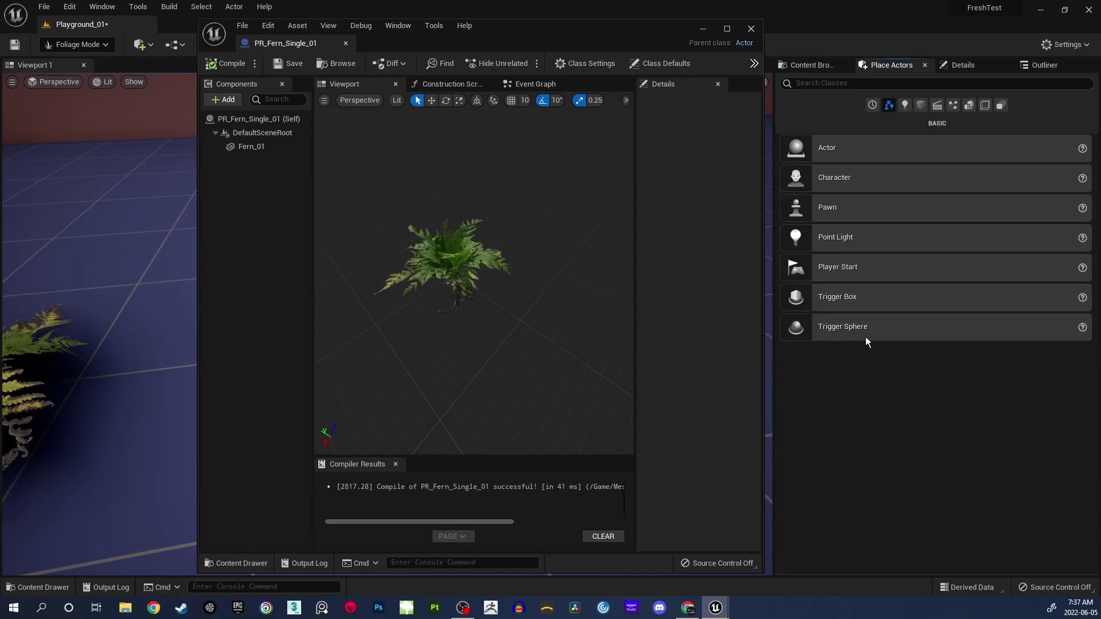
click(905, 106)
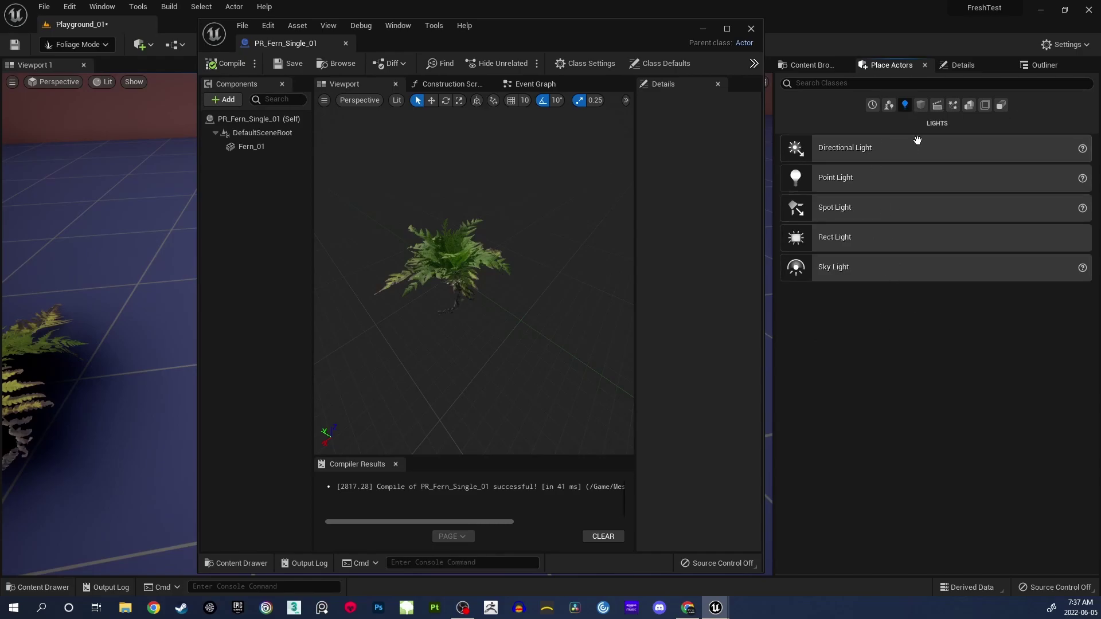
click(921, 106)
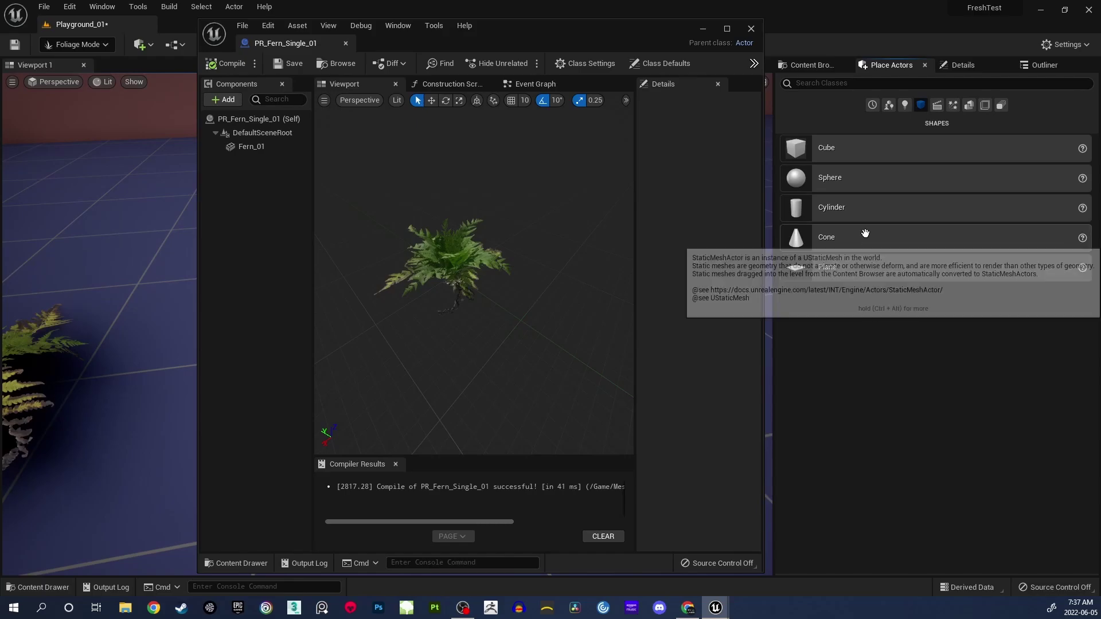
drag(858, 180, 257, 204)
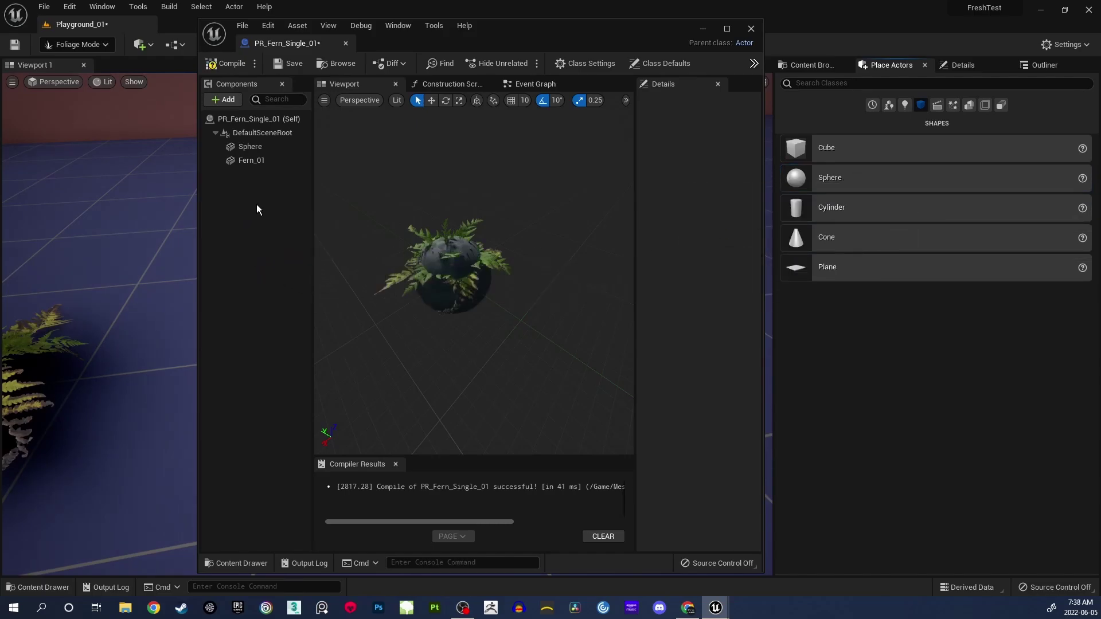
drag(550, 26, 878, 16)
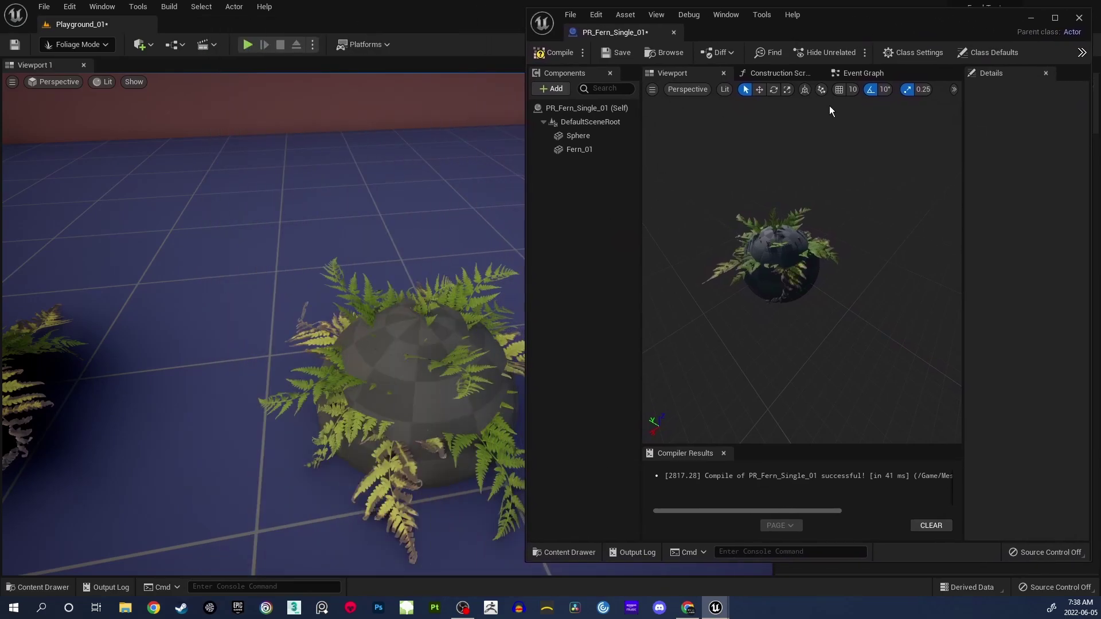
drag(527, 562, 529, 575)
- Examine the sphere inside the blueprint fern in the level from several distances and angles
key(s)
mouse_move(412, 401)
right_down()
mouse_move(367, 396)
mouse_move(411, 401)
mouse_move(433, 435)
mouse_move(408, 426)
mouse_move(395, 400)
right_up()
key(w)
key(w)
key(w)
key(d)
key(s)
key(w)
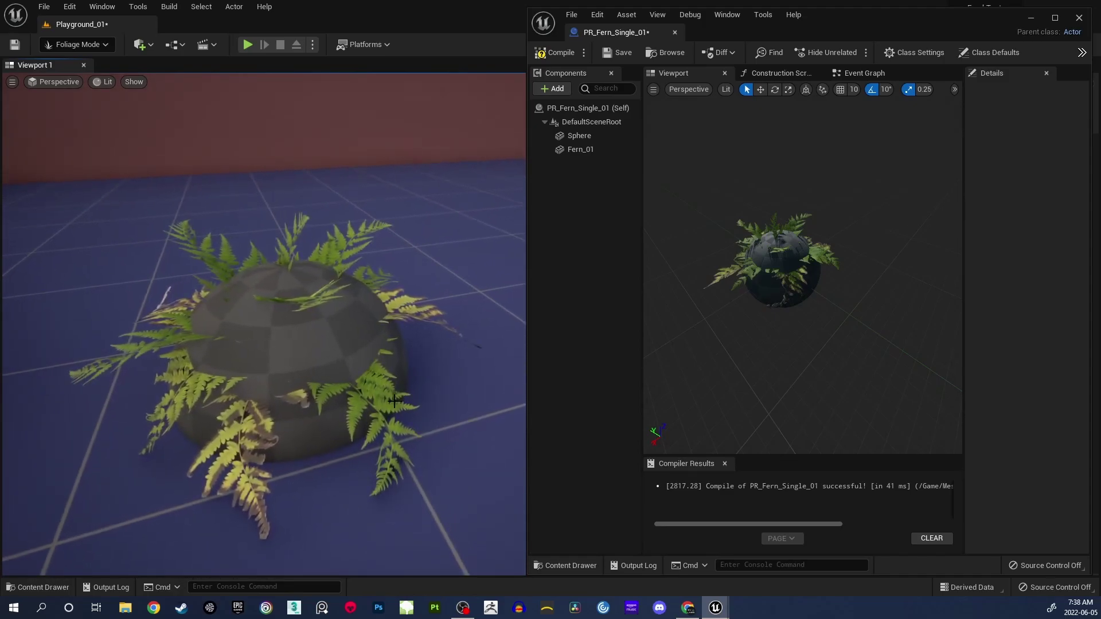
mouse_move(435, 332)
right_down()
mouse_move(379, 329)
mouse_move(430, 331)
mouse_move(367, 340)
mouse_move(447, 344)
mouse_move(425, 313)
right_up()
key(a)
key(w)
key(s)
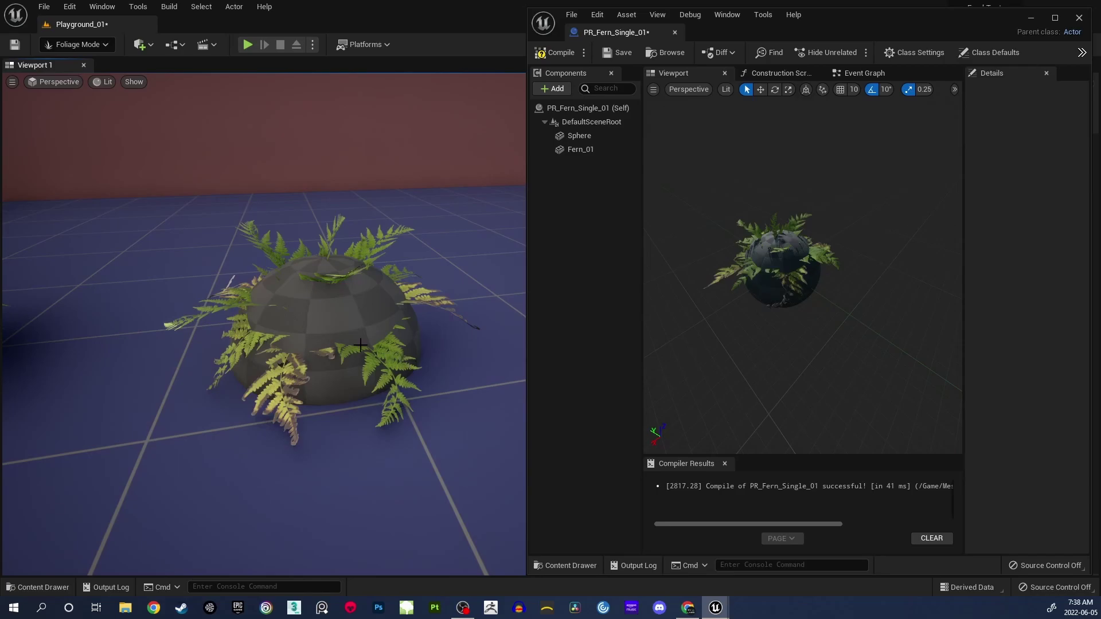
- Show the Sphere component's full property list without the search filter and widen it
click(581, 137)
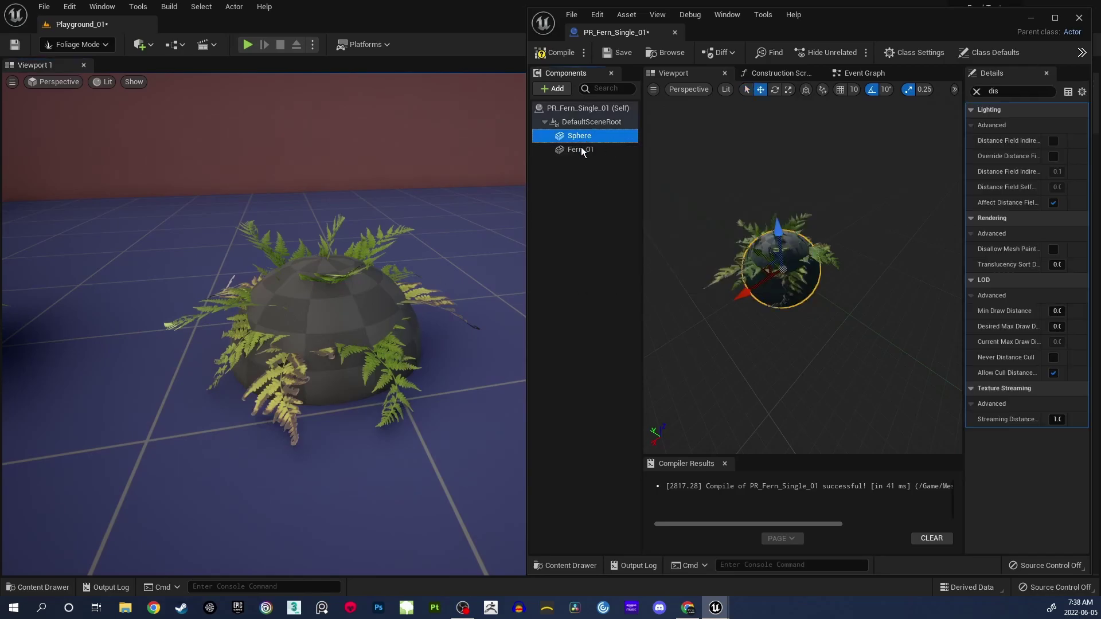
scroll(799, 283, up, 4)
mouse_move(865, 264)
alt+mouse_down()
mouse_move(860, 244)
mouse_move(867, 261)
alt+mouse_up()
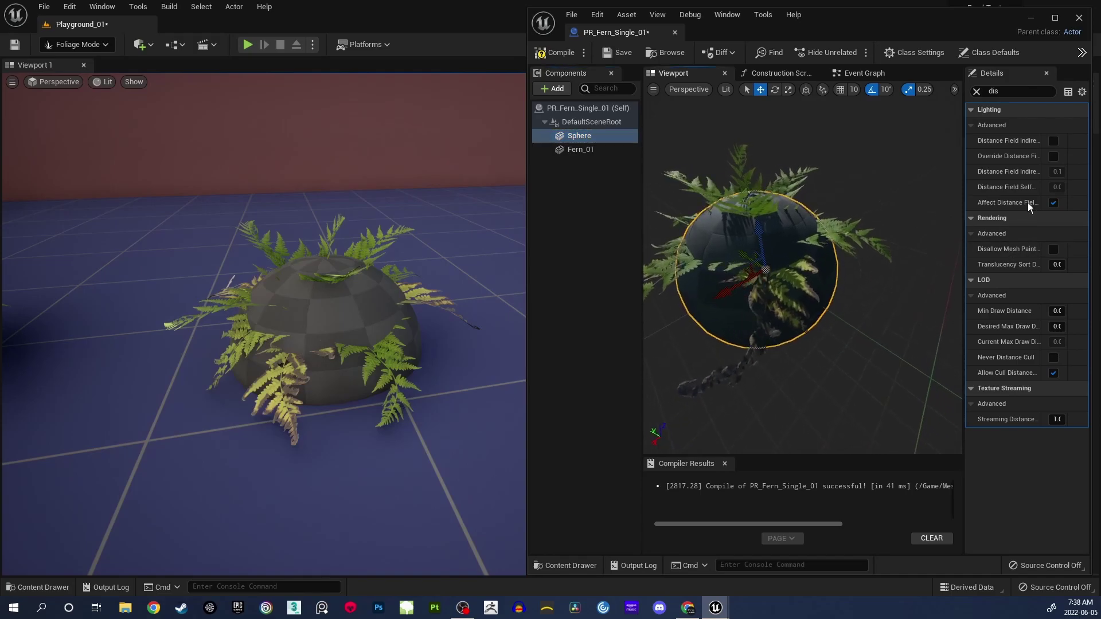
click(976, 92)
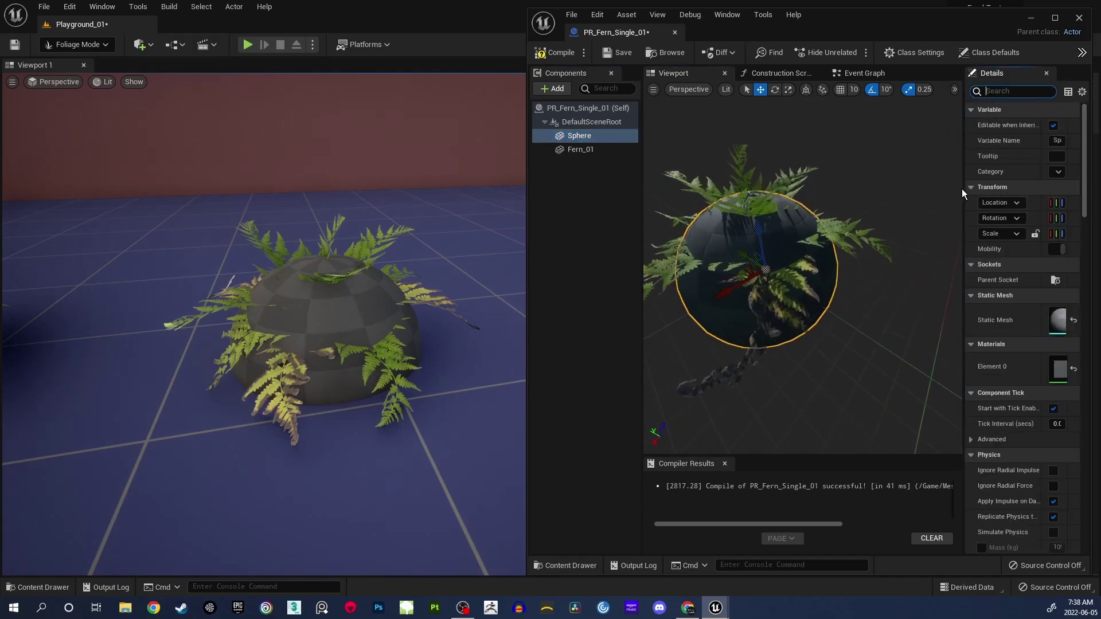
drag(962, 190, 898, 194)
- Disable Visible in Reflection Captures, Visible in Real Time Sky Captures, Visible in Ray Tracing and Render in Main Pass on the Sphere component
drag(1089, 184, 1095, 338)
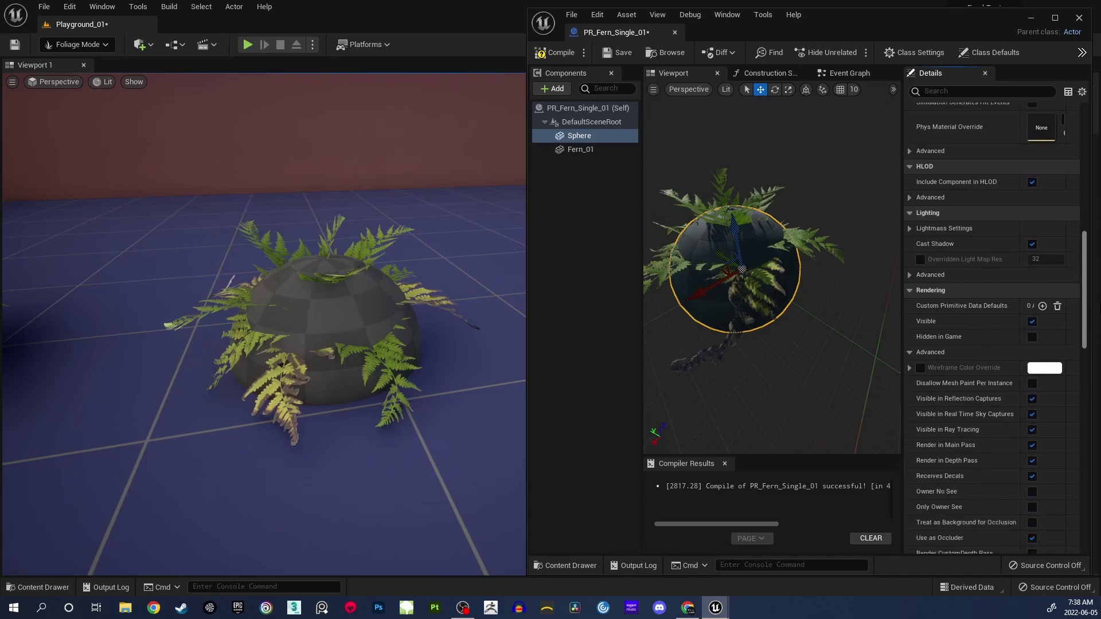
click(910, 353)
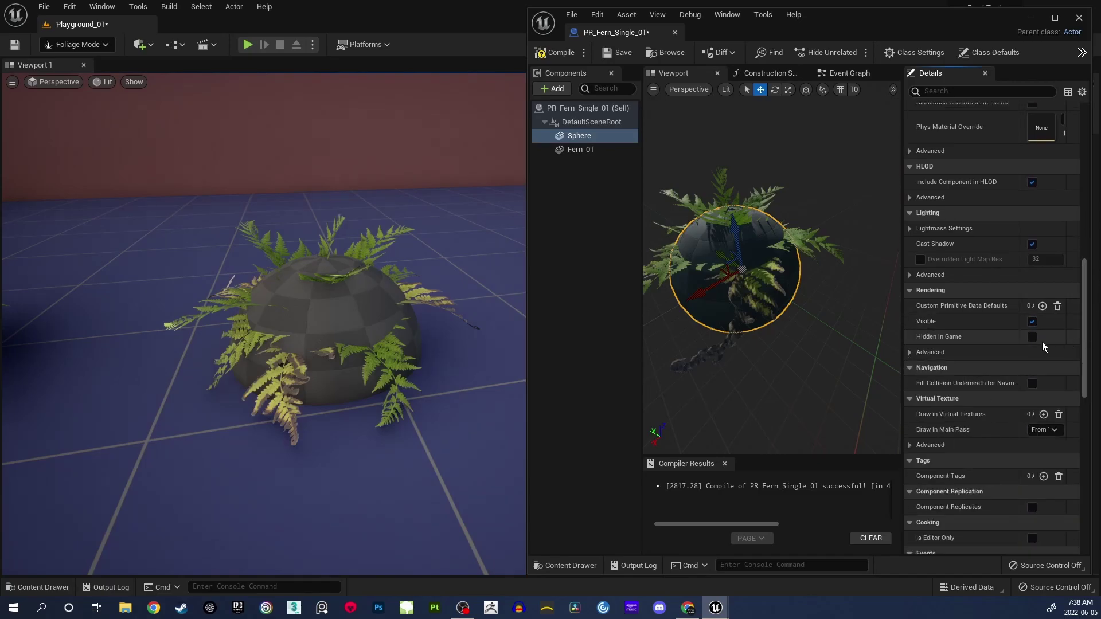
mouse_move(1085, 334)
mouse_down()
mouse_move(1093, 364)
mouse_move(1093, 321)
mouse_up()
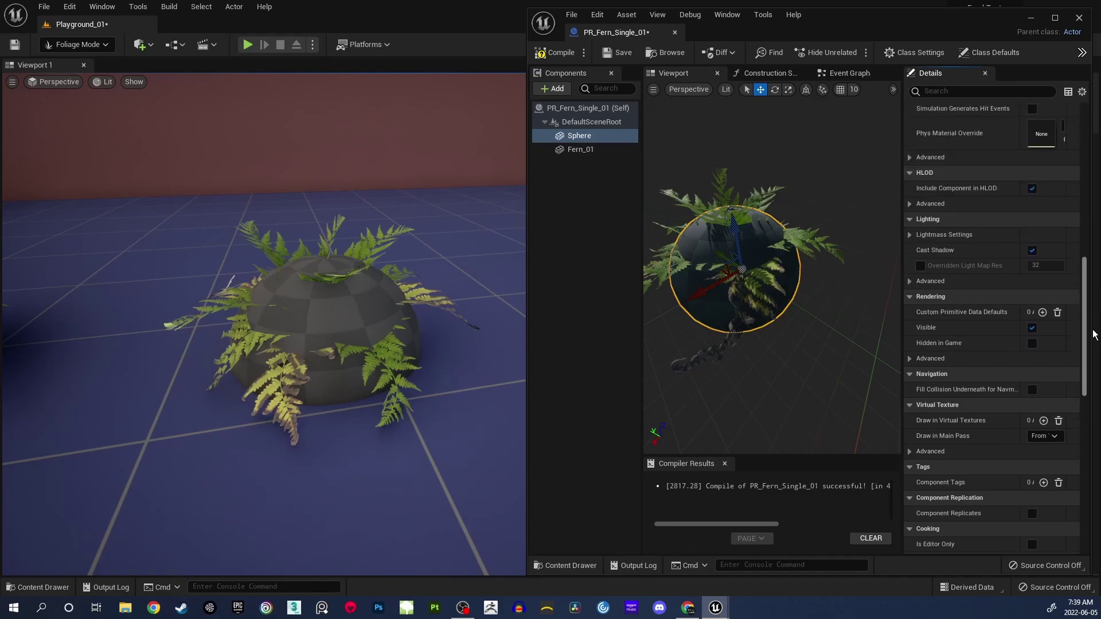
click(913, 360)
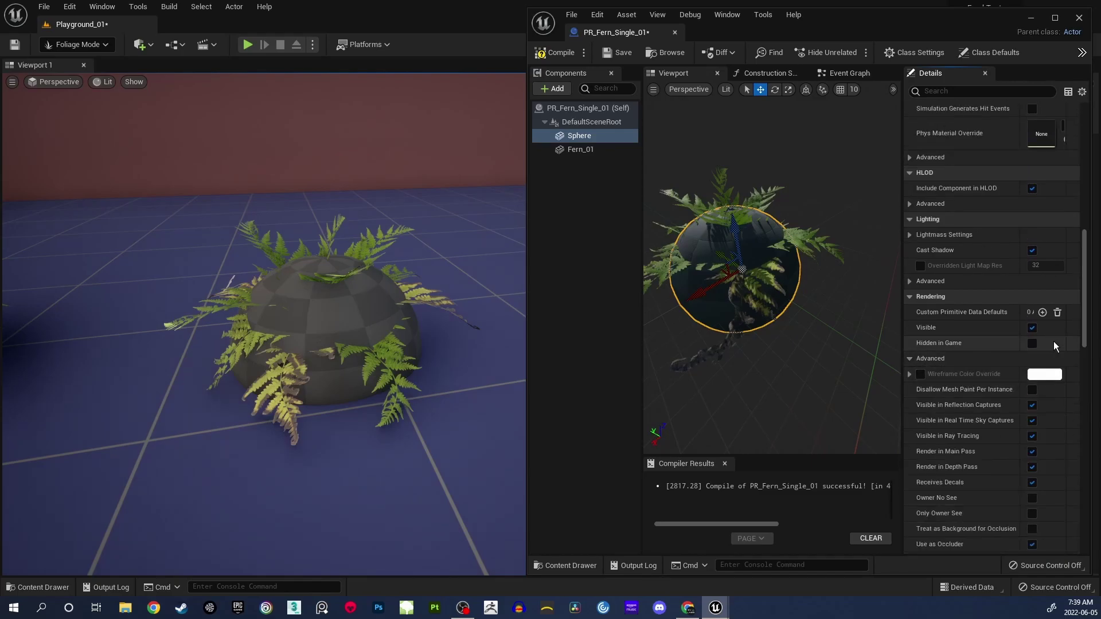
scroll(1038, 352, down, 3)
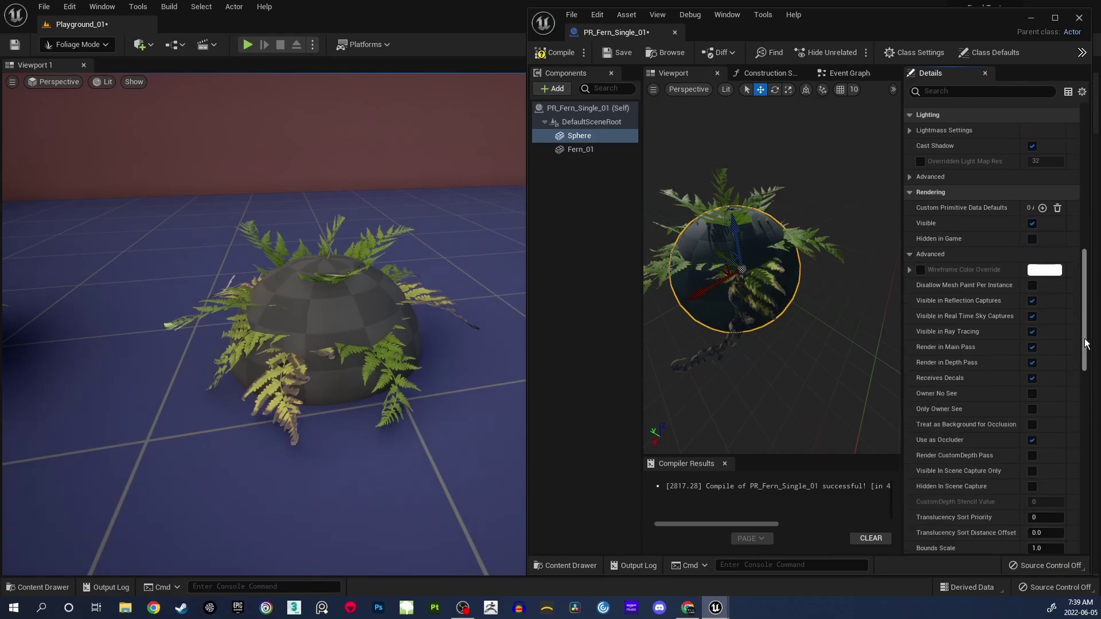
click(1034, 316)
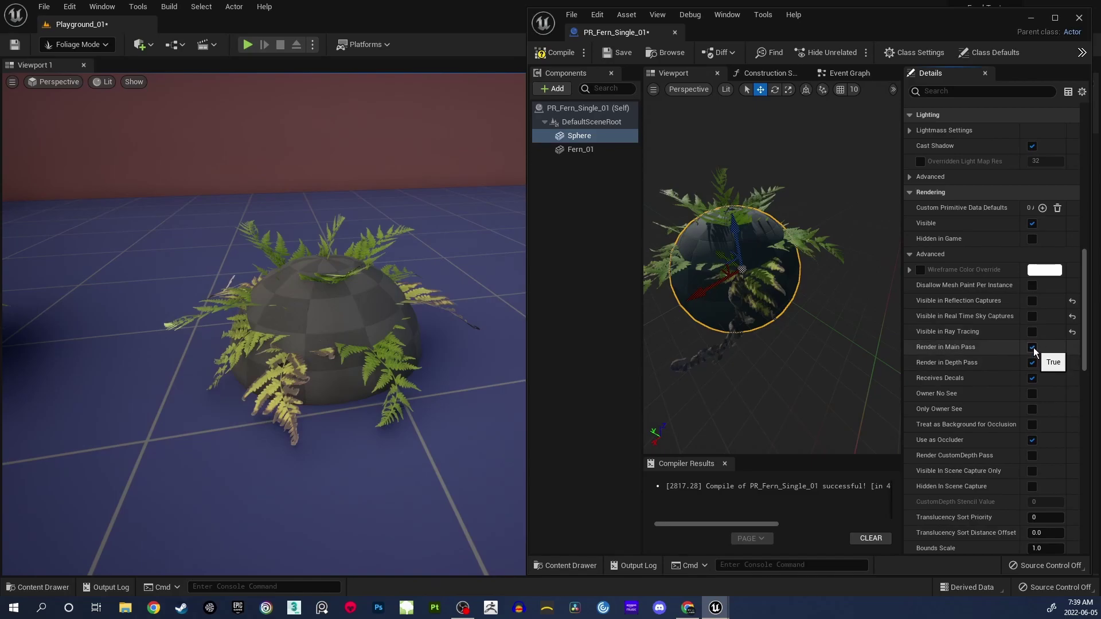
click(1033, 347)
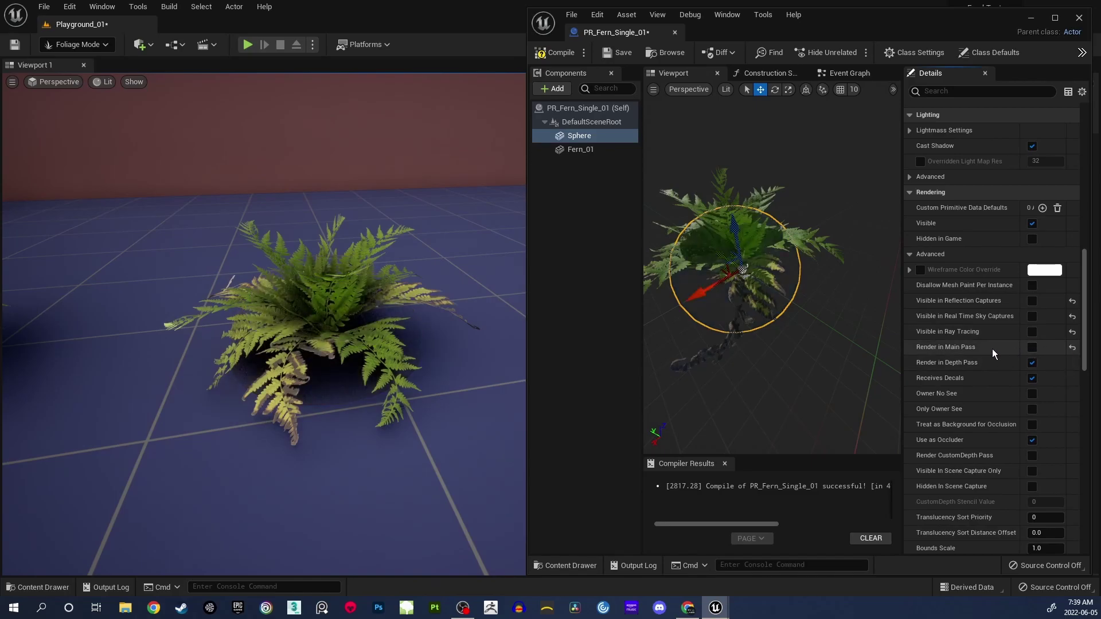
click(1033, 348)
click(1033, 348)
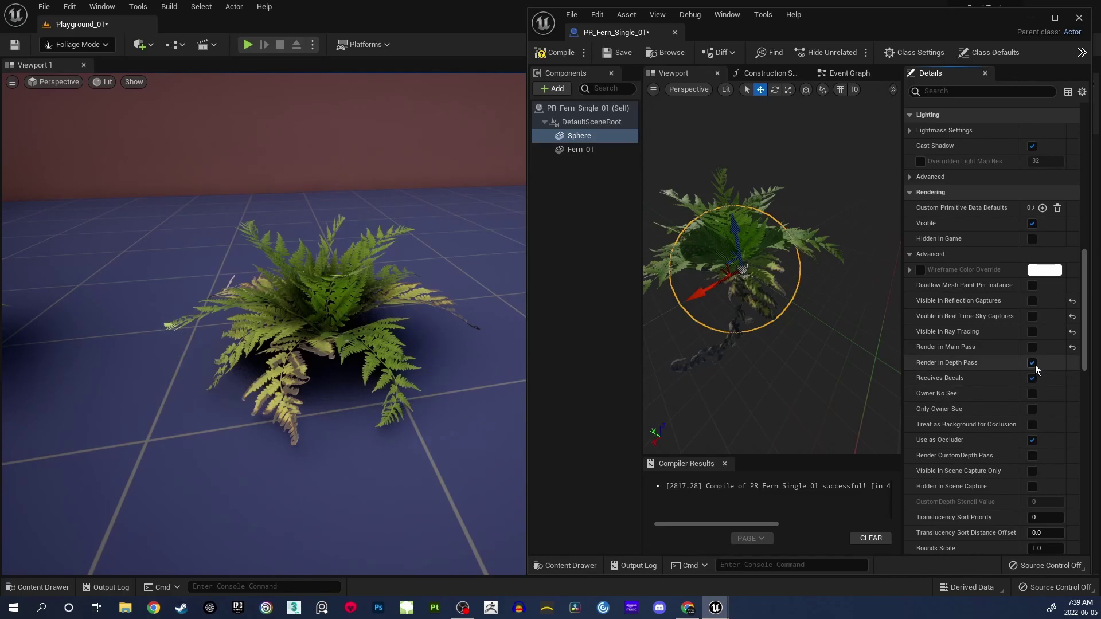
- Disable Render in Depth Pass, Receives Decals and Use as Occluder on the Sphere component
click(1032, 363)
click(1032, 378)
click(1032, 440)
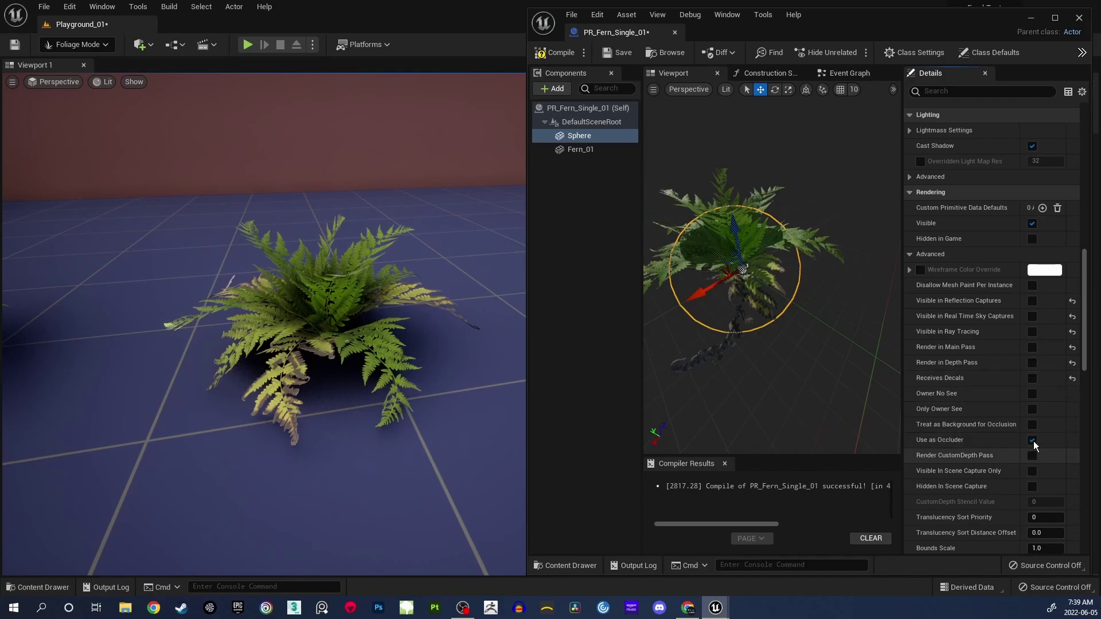
scroll(1084, 344, up, 5)
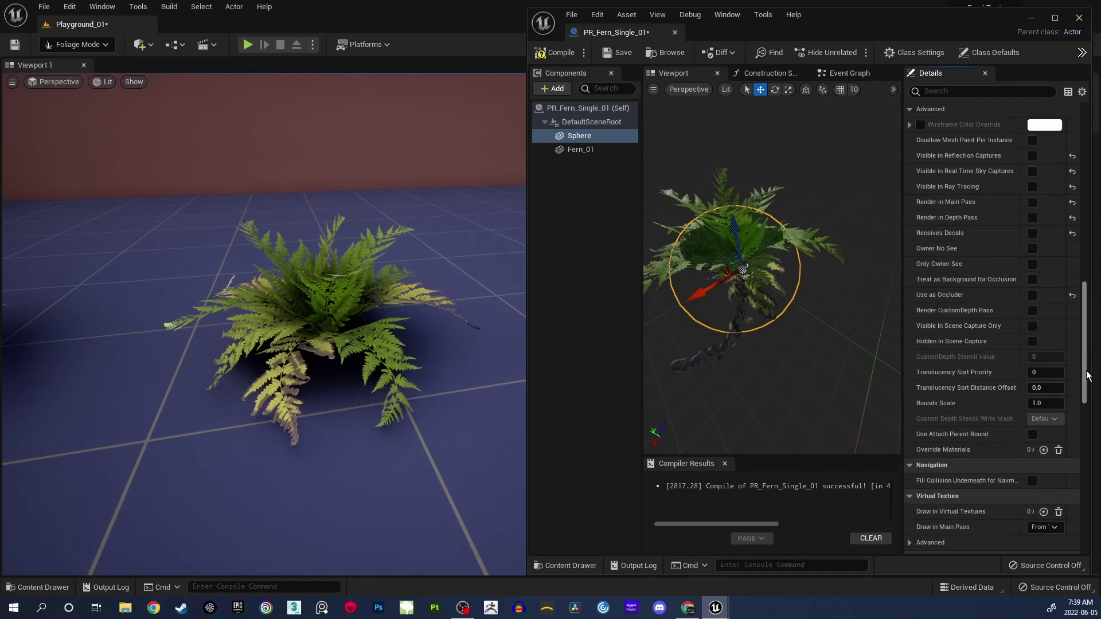
scroll(1087, 313, up, 3)
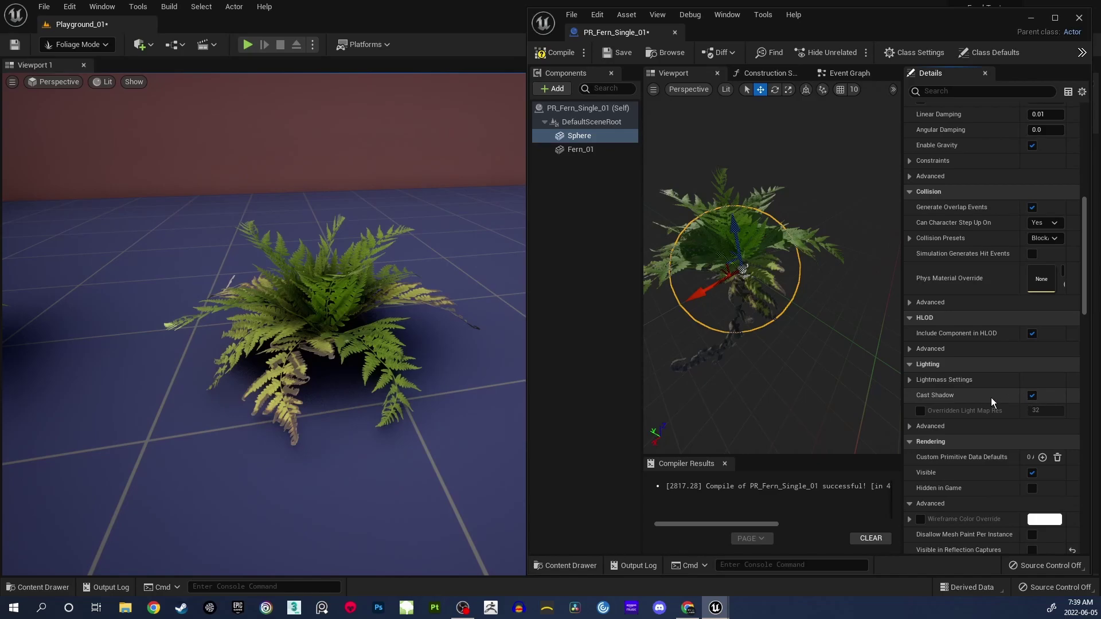
- Compile the fern blueprint and compare the two ferns side by side in the level
click(549, 57)
right_drag(392, 303, 516, 311)
right_drag(437, 310, 344, 312)
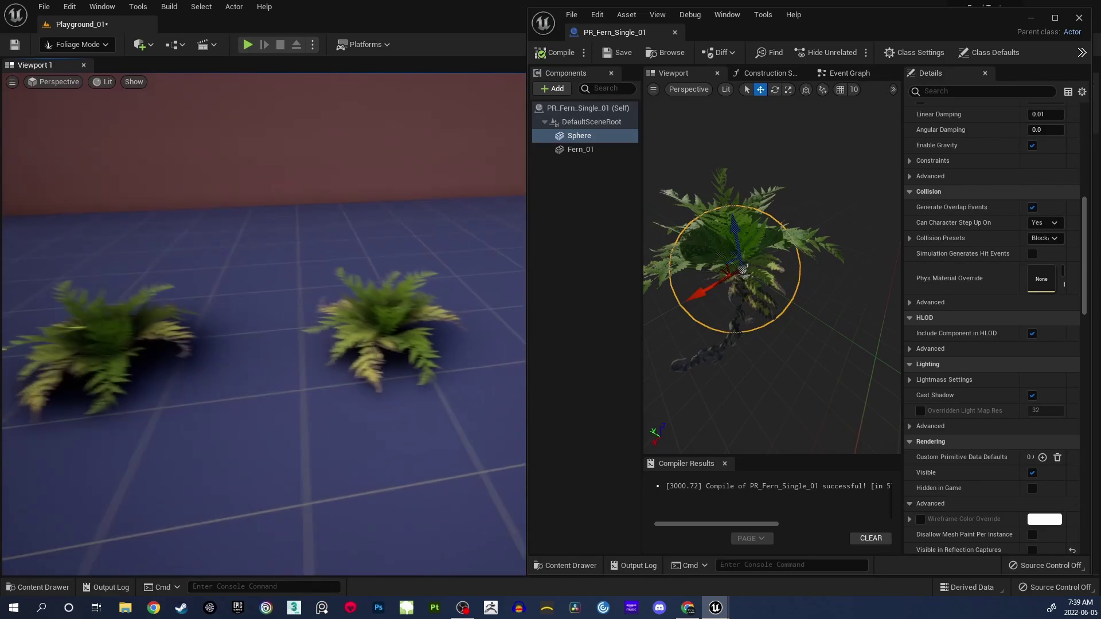
click(633, 219)
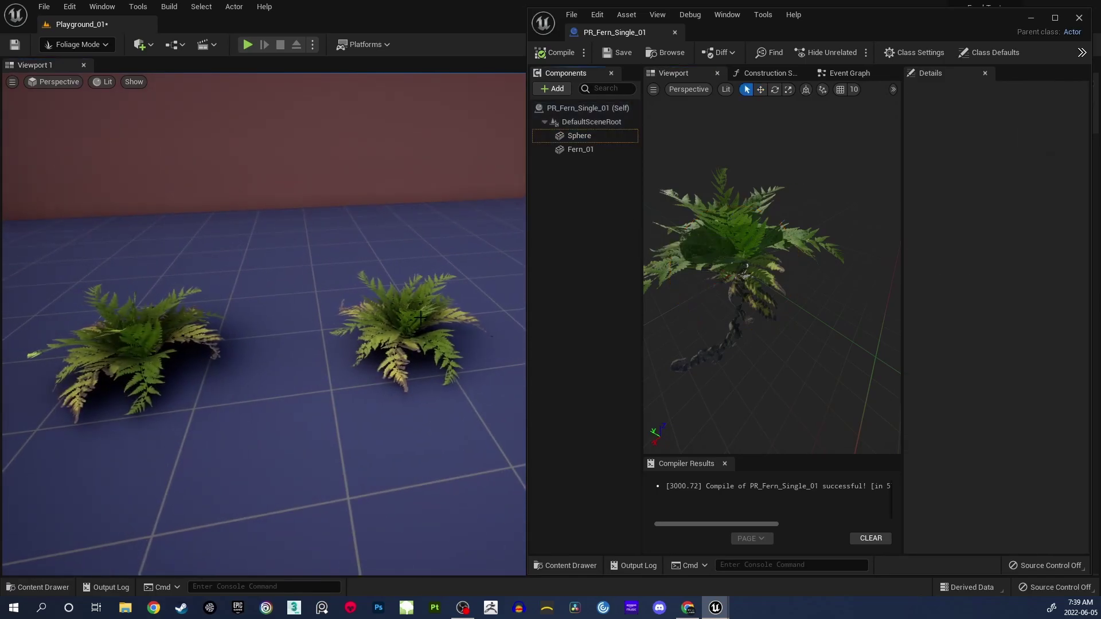
- Recompile the fern blueprint, dock its editor back into the main window and return to the Playground_01 level
click(555, 52)
drag(605, 41, 191, 27)
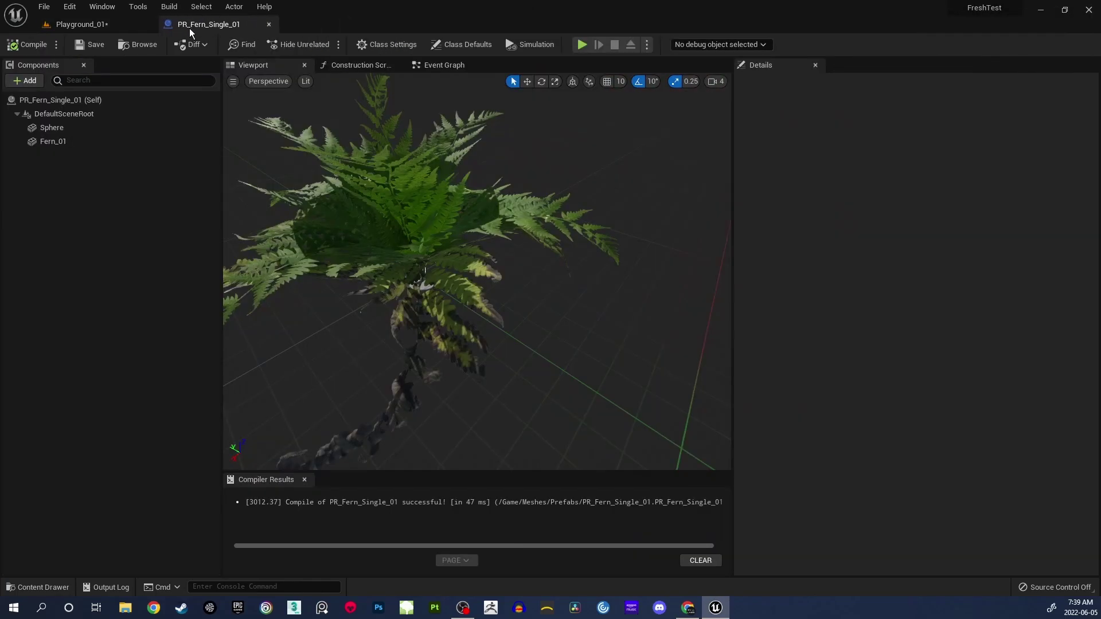
click(84, 27)
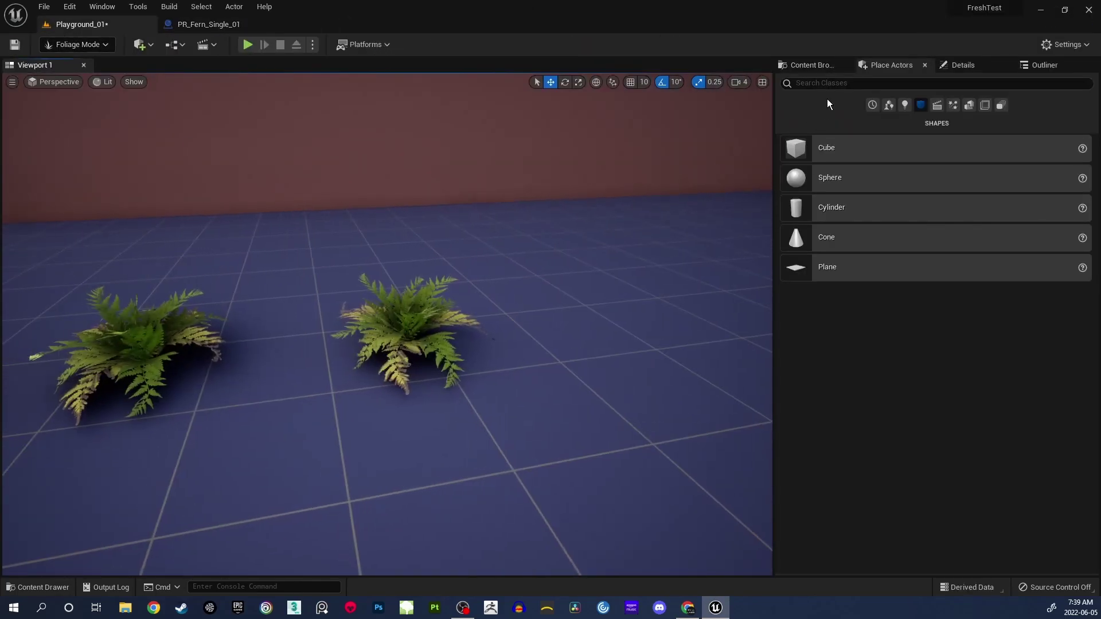
- Save all modified content, including the two fern leaf materials and the Playground_01 level
click(808, 65)
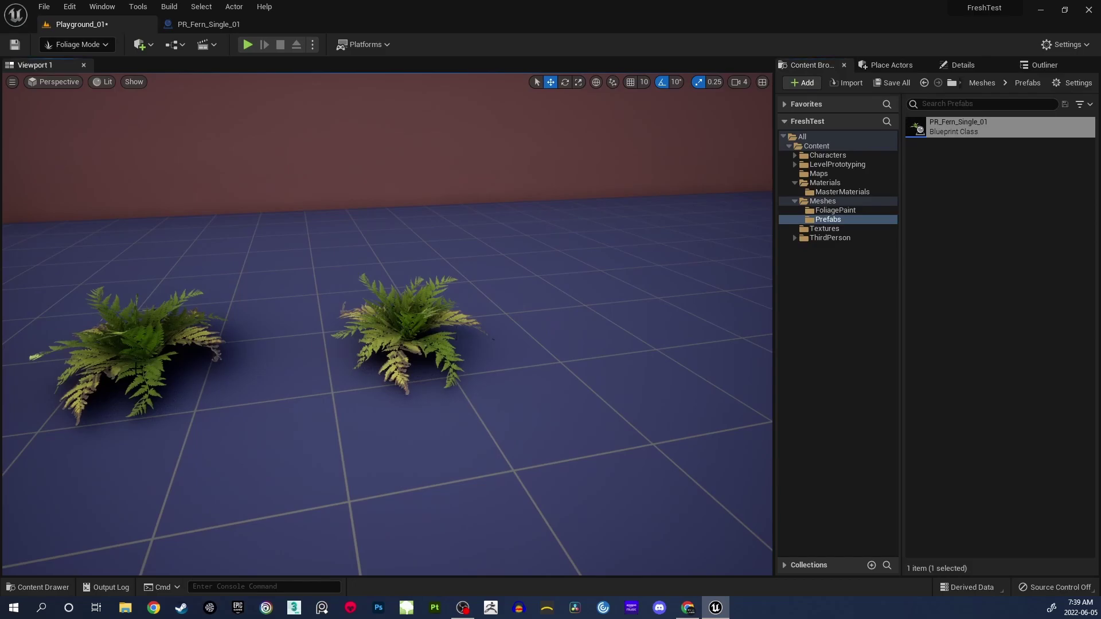
key(s)
right_drag(446, 305, 487, 295)
key(w)
click(941, 178)
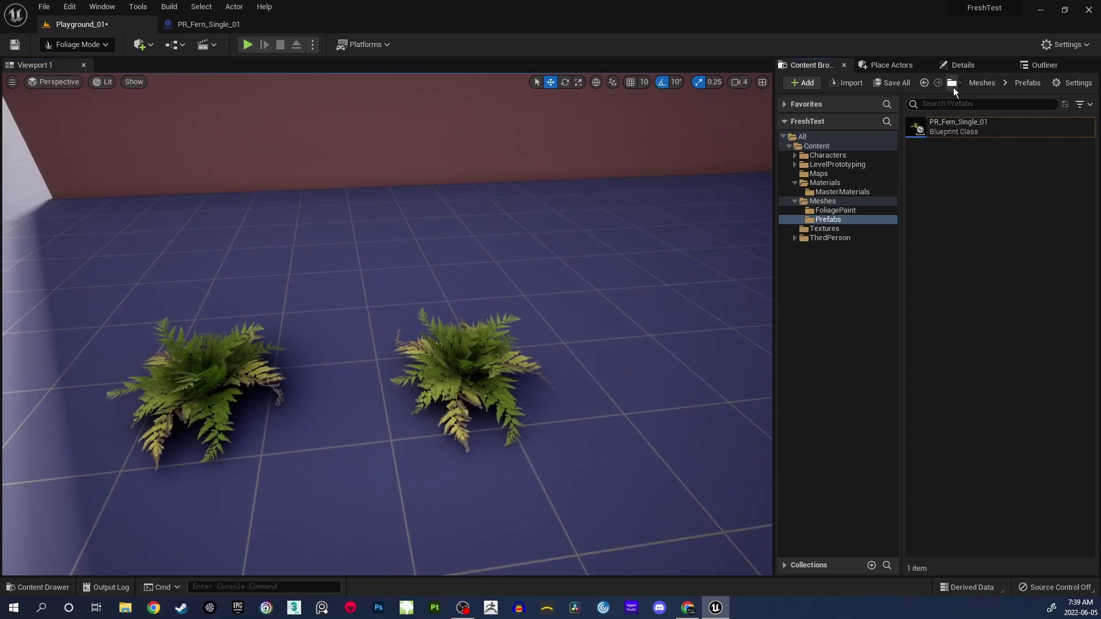
click(893, 84)
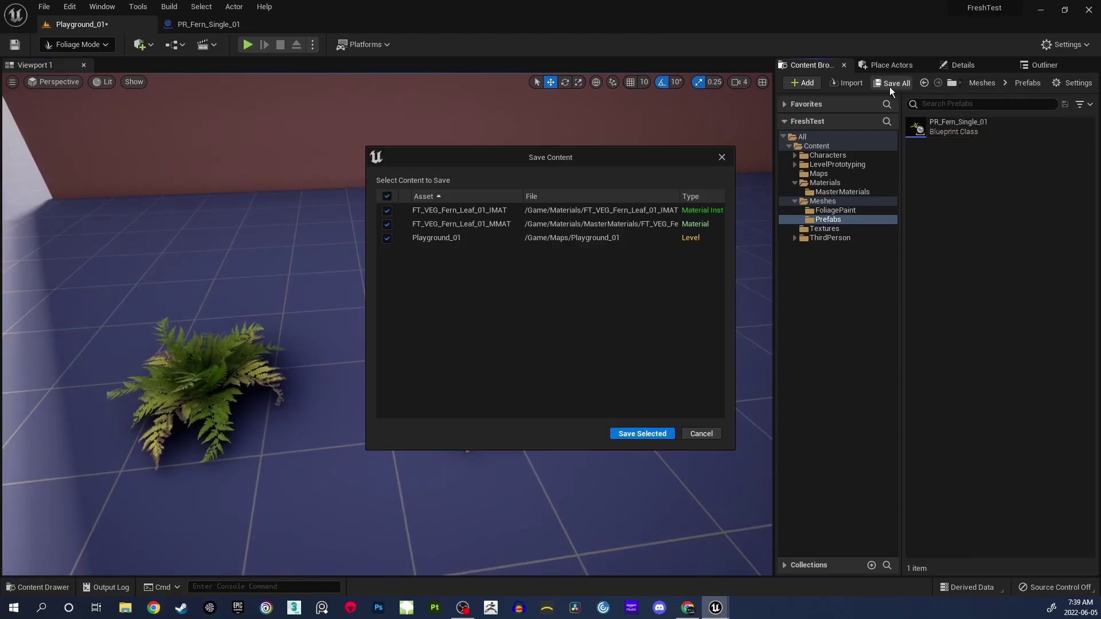
click(634, 434)
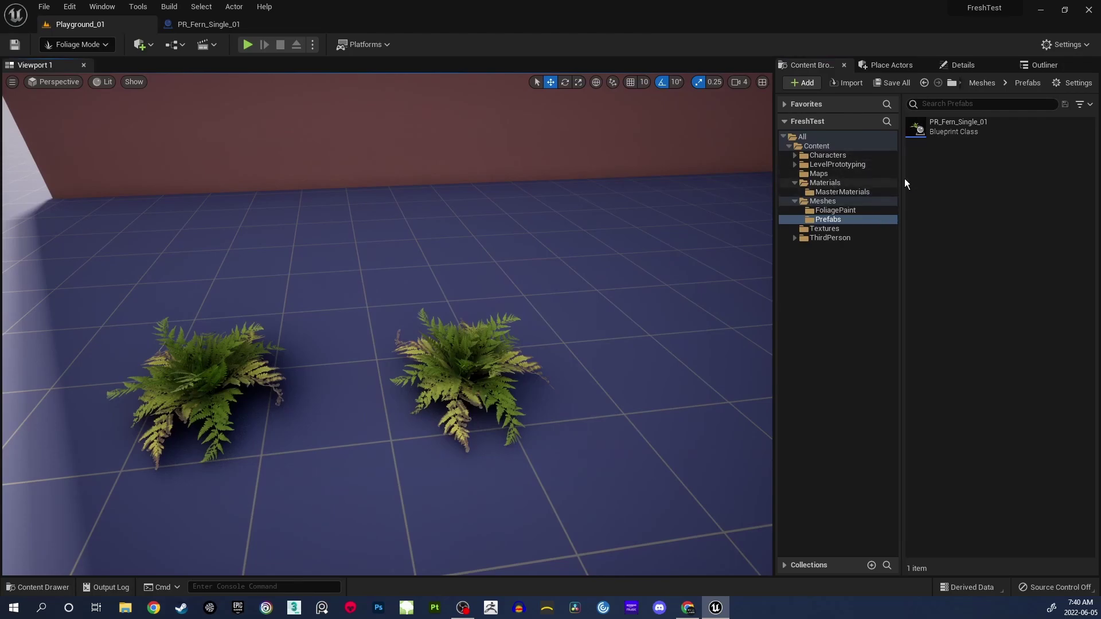
- Place another PR_Fern_Single_01 on the shaded floor in front of the two existing ferns
click(939, 129)
key(s)
right_drag(632, 314, 638, 324)
drag(948, 138, 438, 459)
key(w)
mouse_move(615, 396)
right_down()
mouse_move(609, 410)
mouse_move(615, 396)
right_up()
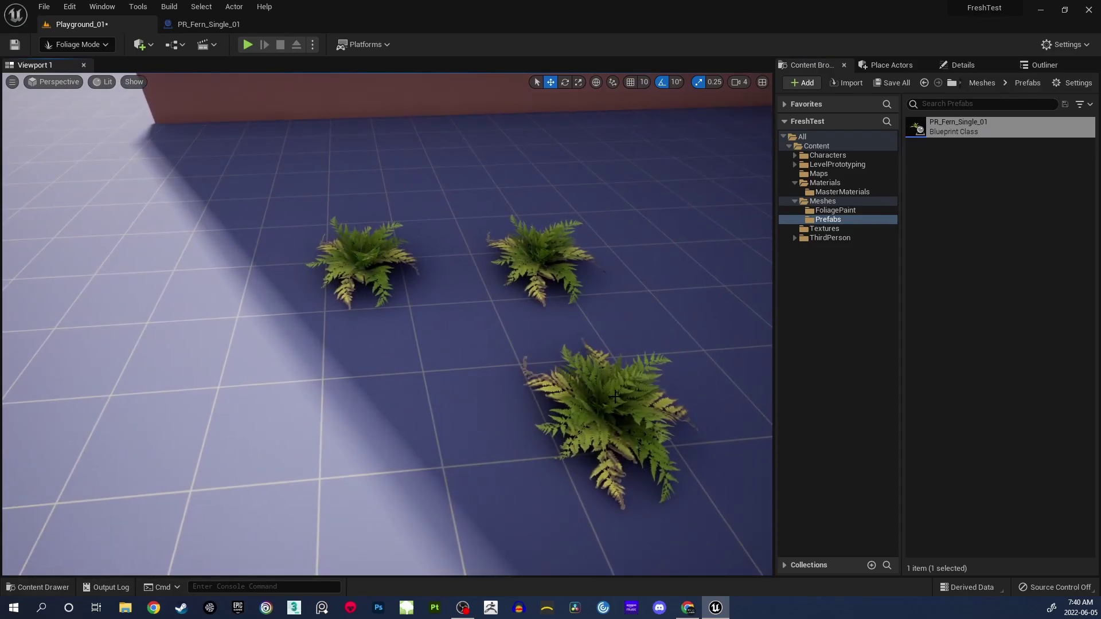
key(a)
mouse_move(517, 394)
right_down()
mouse_move(536, 392)
mouse_move(517, 394)
right_up()
key(d)
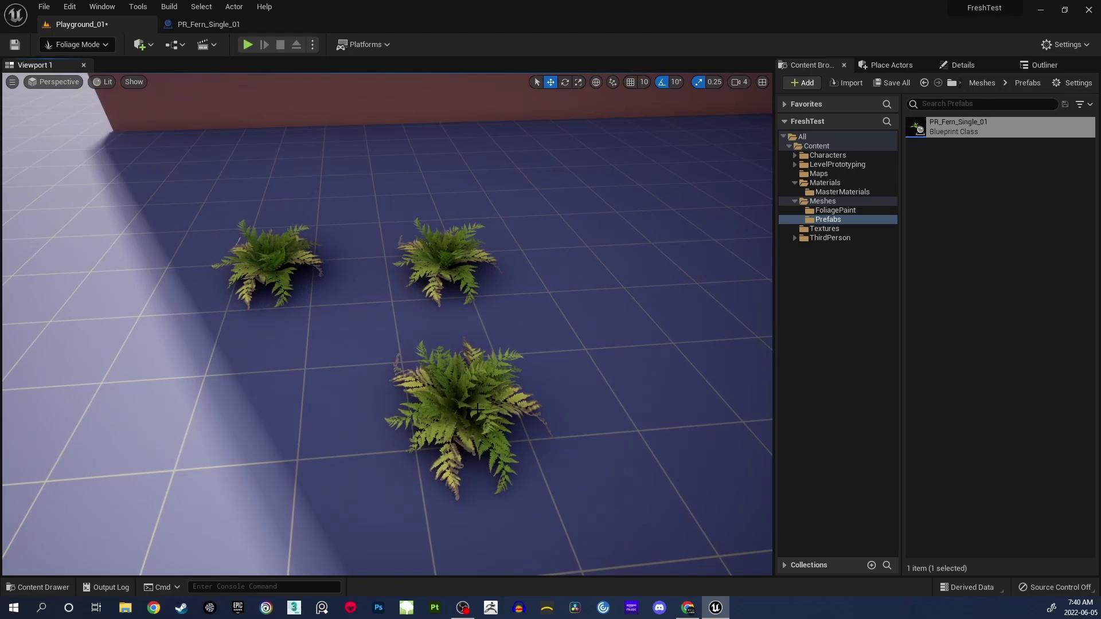
- Switch to selection mode and delete the extra fern in front of the other two
click(101, 46)
click(80, 62)
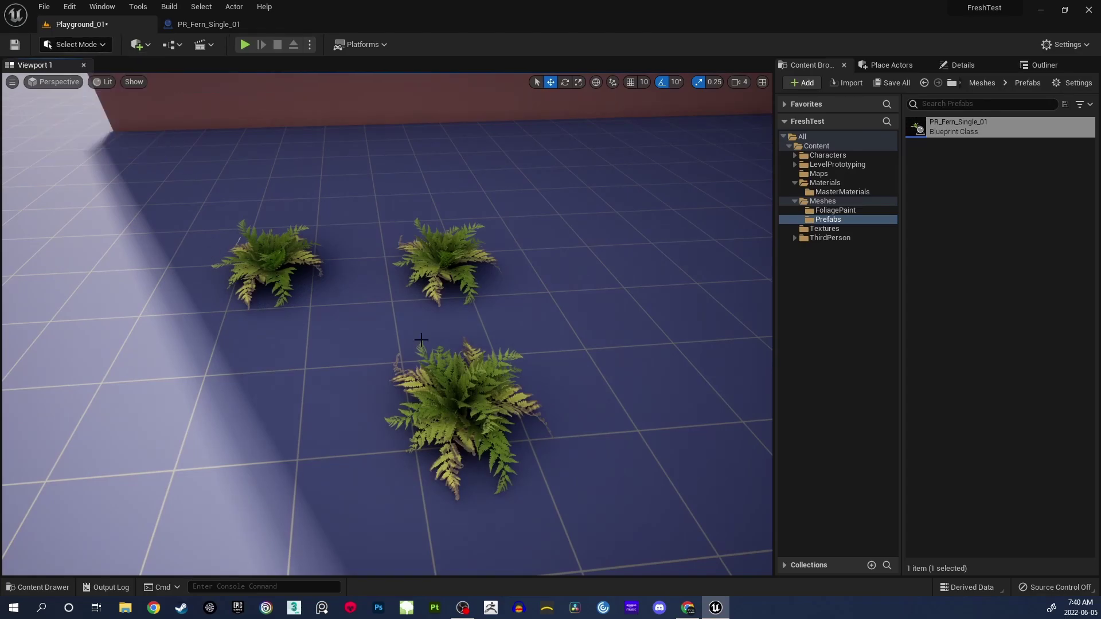
right_drag(487, 337, 534, 367)
click(487, 338)
key(Delete)
- Duplicate the fern farther from the shadow's edge and move the copy onto the sunlit floor
key(w)
click(465, 347)
key(s)
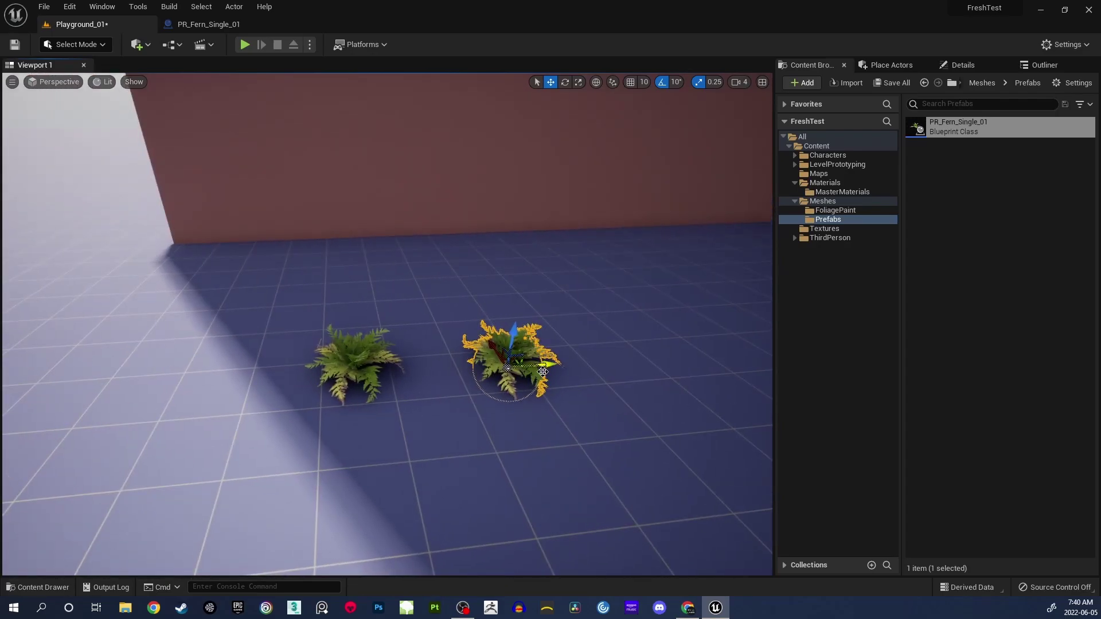
alt+drag(536, 364, 107, 386)
key(Escape)
- Examine the ground shadow of the sunlit fern up close and from several angles
right_drag(108, 385, 109, 410)
key(w)
key(a)
key(d)
key(w)
right_drag(358, 370, 340, 389)
key(s)
key(w)
key(a)
key(d)
key(w)
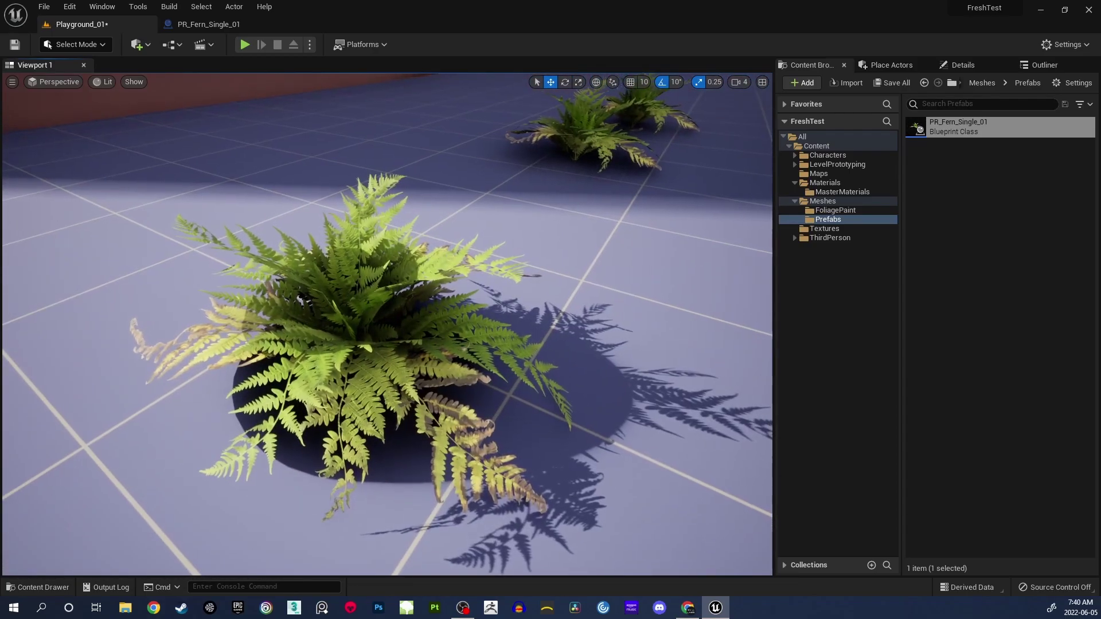
key(s)
right_drag(392, 313, 393, 314)
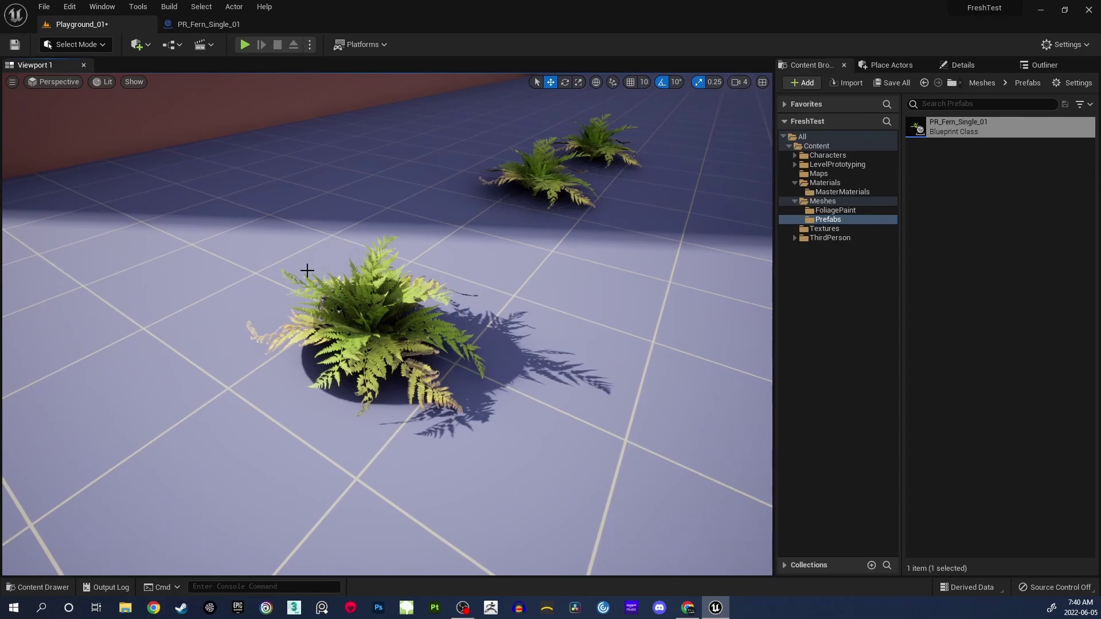
- Float the PR_Fern_Single_01 editor beside the level view and disable Cast Shadow on its Sphere component
drag(190, 27, 682, 52)
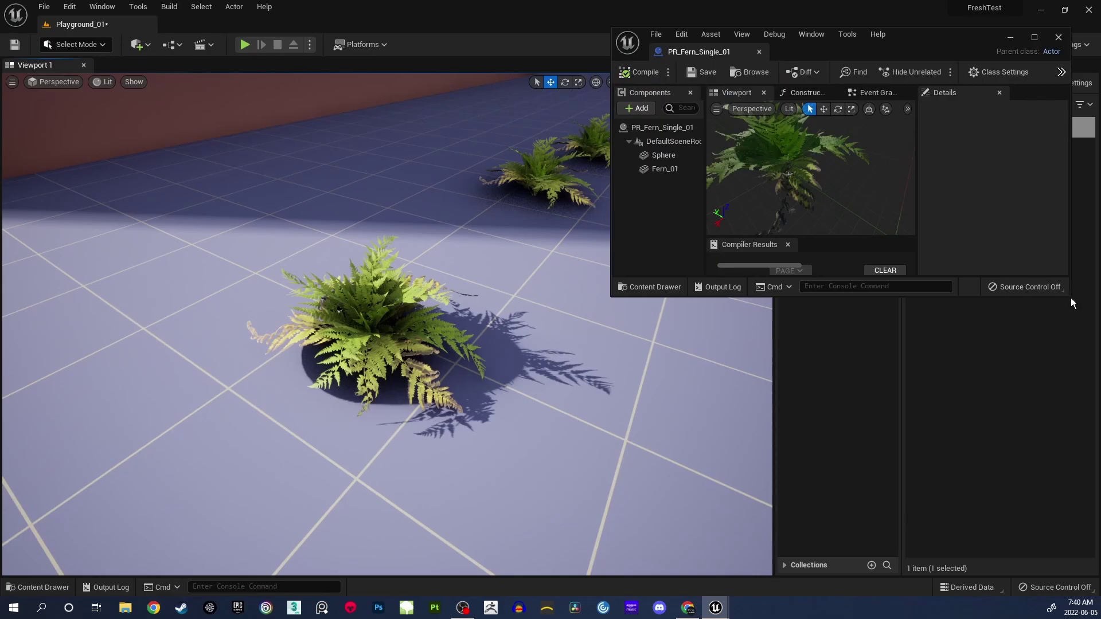
drag(1069, 296, 1082, 573)
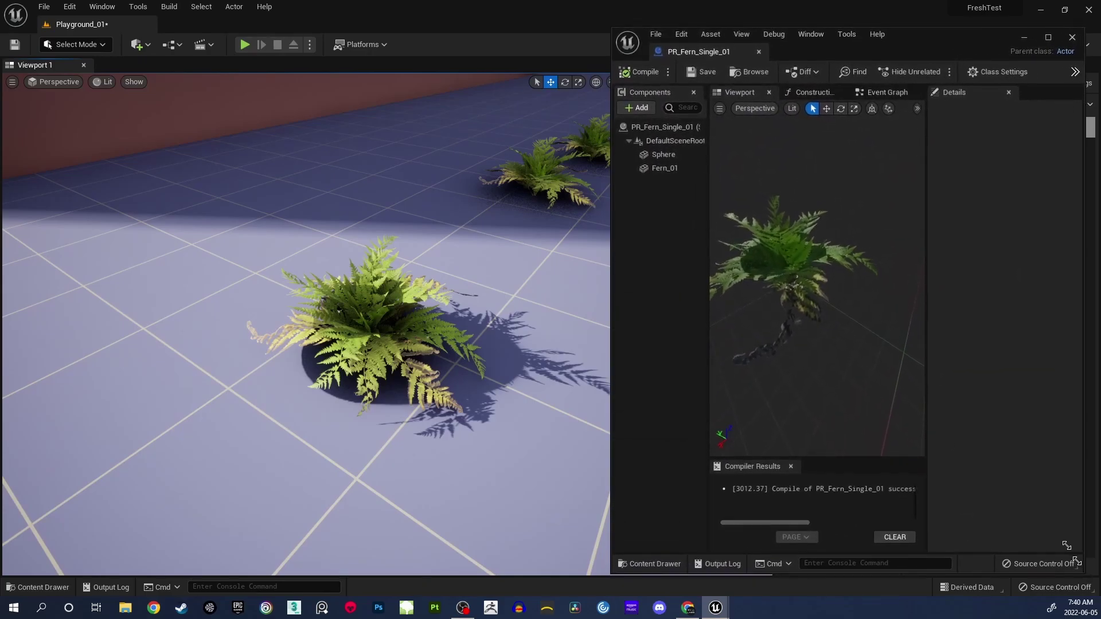
click(665, 159)
drag(1077, 252, 1088, 286)
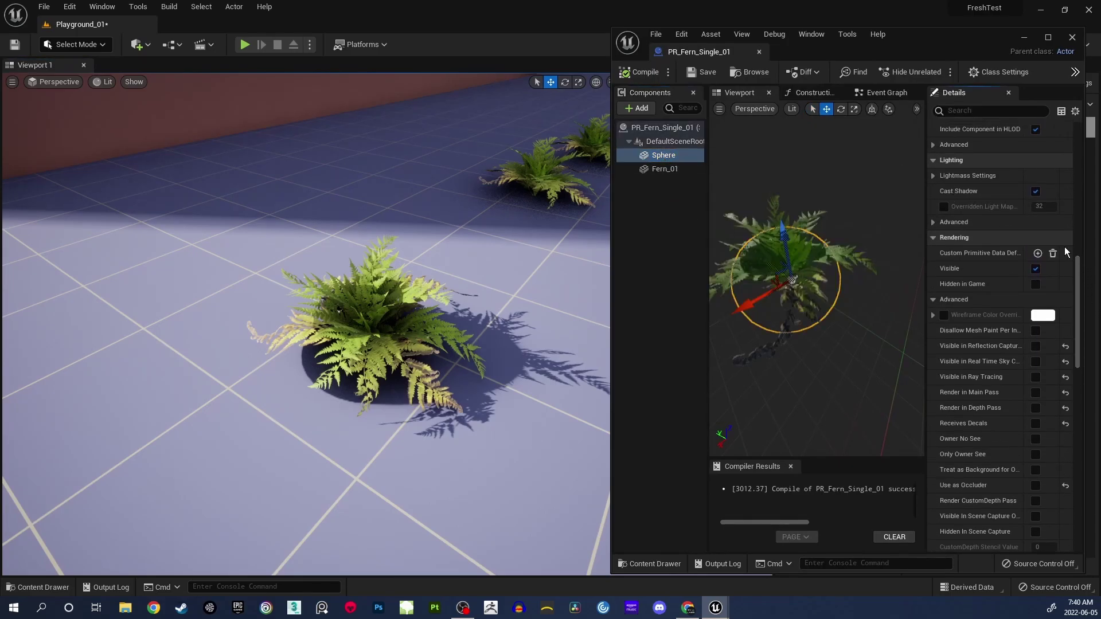
click(1036, 193)
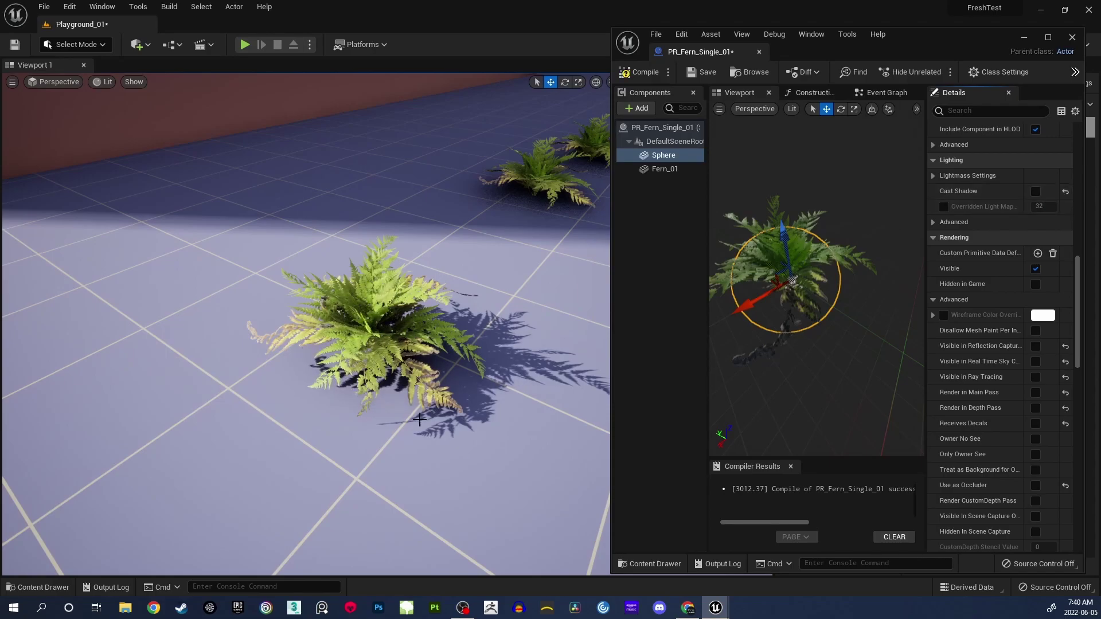
- Compile the fern blueprint and check the ferns in sunlight and in shade in the level
right_drag(467, 383, 458, 353)
key(w)
right_drag(306, 324, 390, 373)
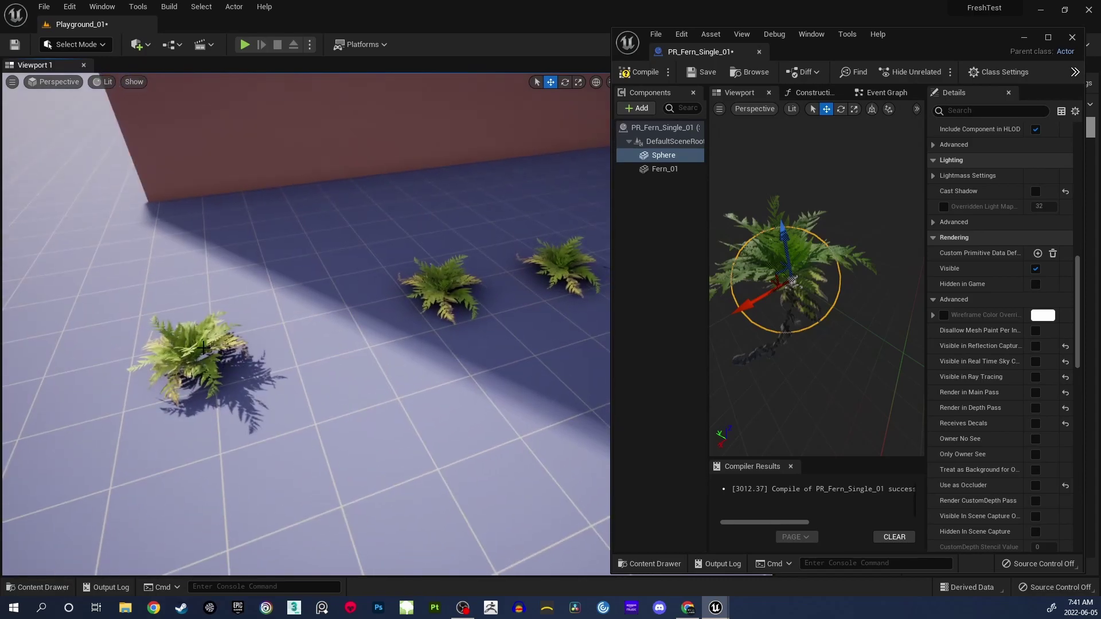
right_drag(290, 346, 589, 213)
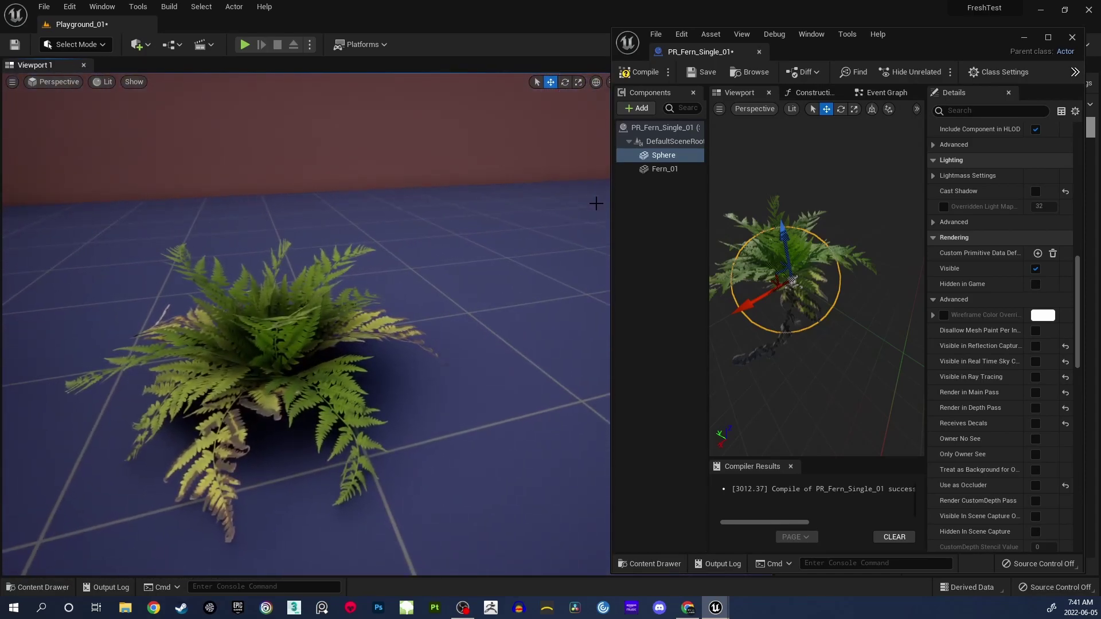
click(644, 73)
right_drag(344, 321, 398, 292)
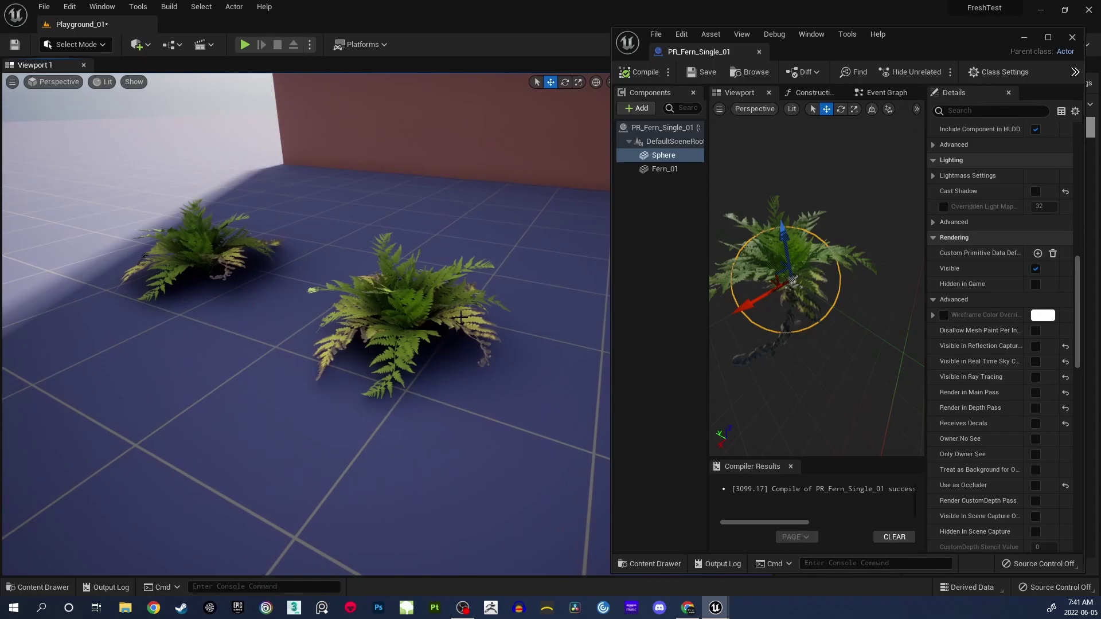
mouse_move(405, 333)
right_down()
mouse_move(416, 330)
mouse_move(392, 332)
mouse_move(405, 333)
right_up()
- Lower the Sphere component beneath the fern by about 36 units
right_drag(807, 336, 798, 310)
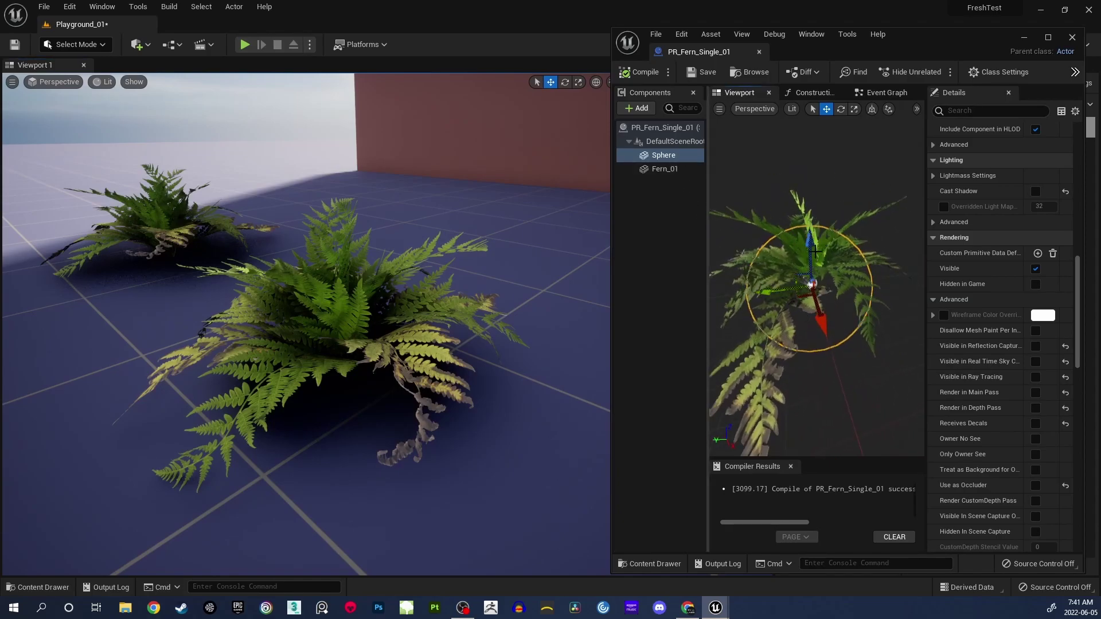
drag(812, 247, 816, 268)
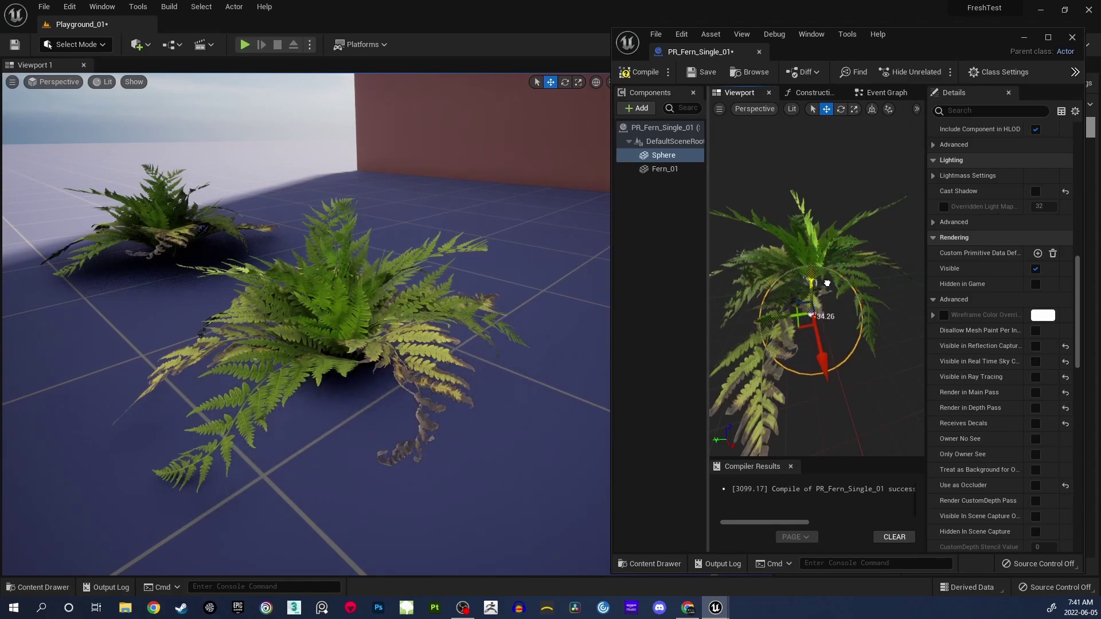
drag(827, 283, 829, 285)
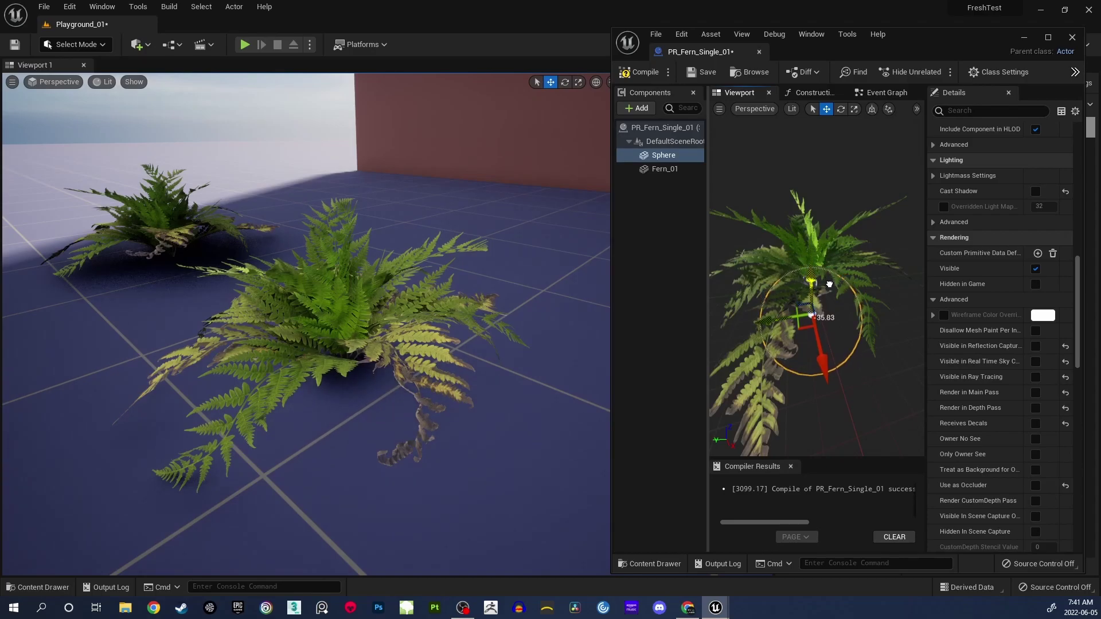
- Examine the ambient occlusion under the shaded ferns from near and far with the lowered sphere
key(s)
right_drag(383, 337, 453, 347)
key(w)
key(s)
key(w)
key(s)
key(w)
right_drag(218, 272, 201, 290)
key(s)
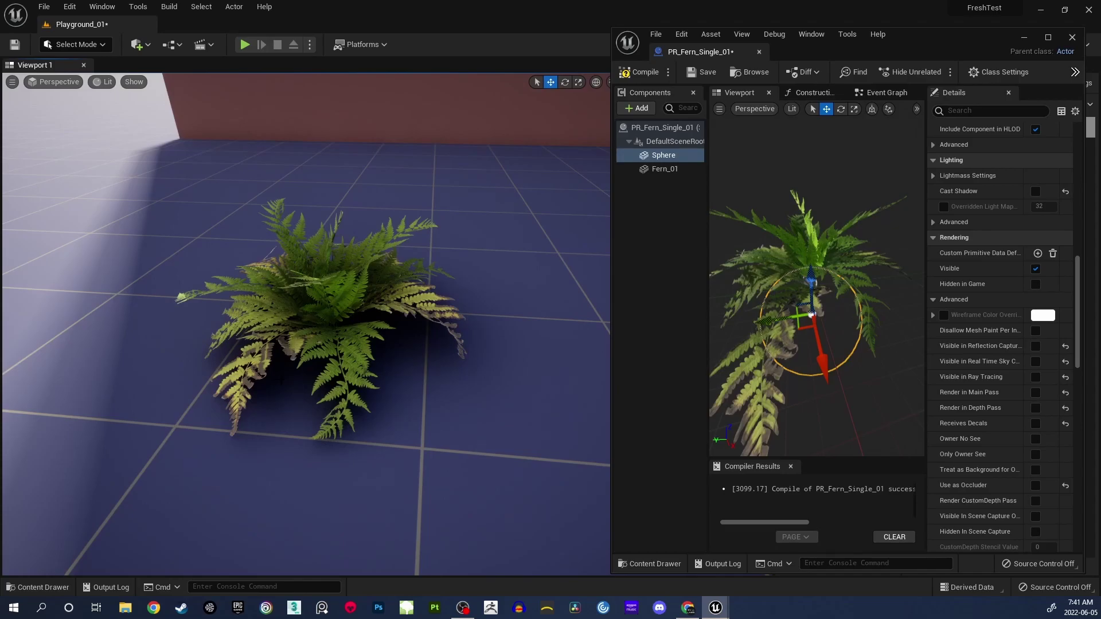
key(s)
mouse_move(445, 322)
right_down()
mouse_move(462, 321)
mouse_move(437, 322)
right_up()
key(w)
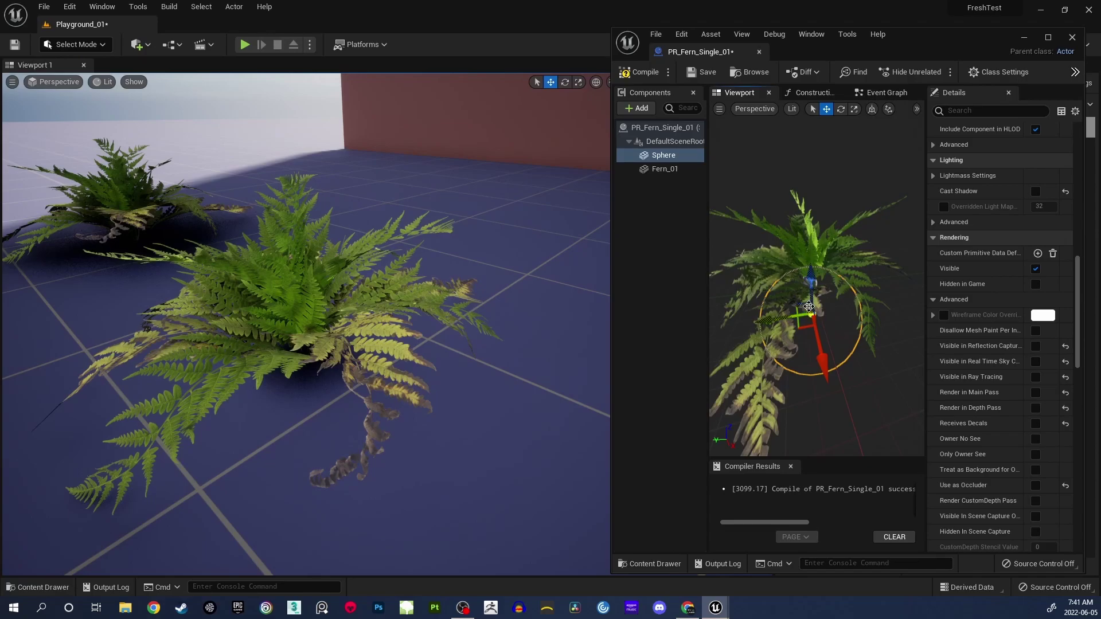
- Compile the fern blueprint, dock its editor back into the main window and save the Playground_01 level
click(647, 71)
drag(662, 57, 218, 24)
click(86, 24)
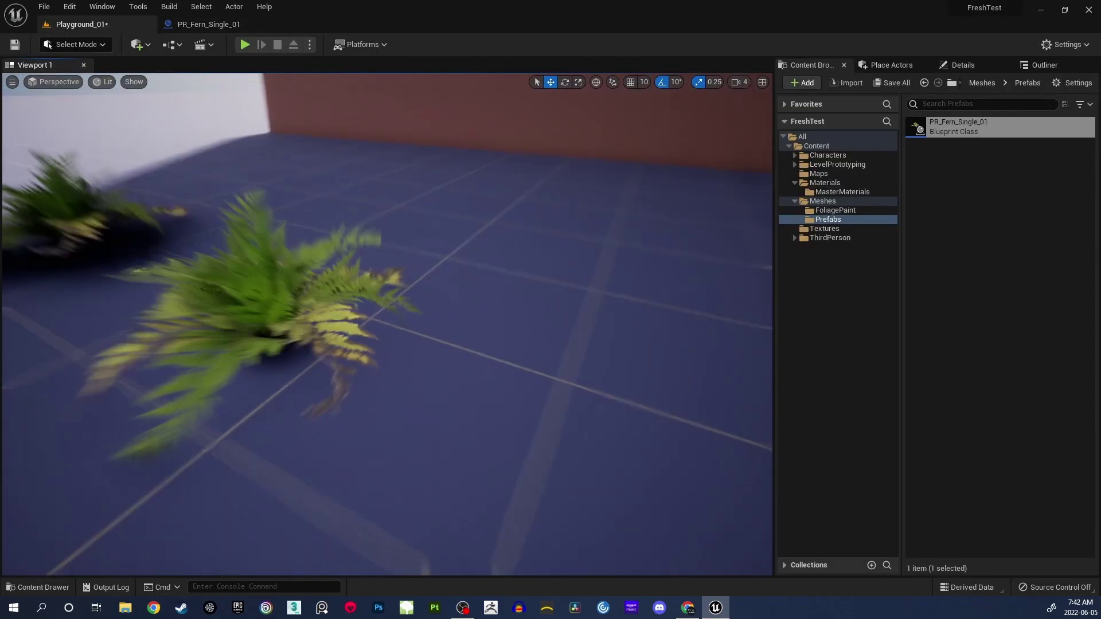
right_drag(530, 224, 619, 243)
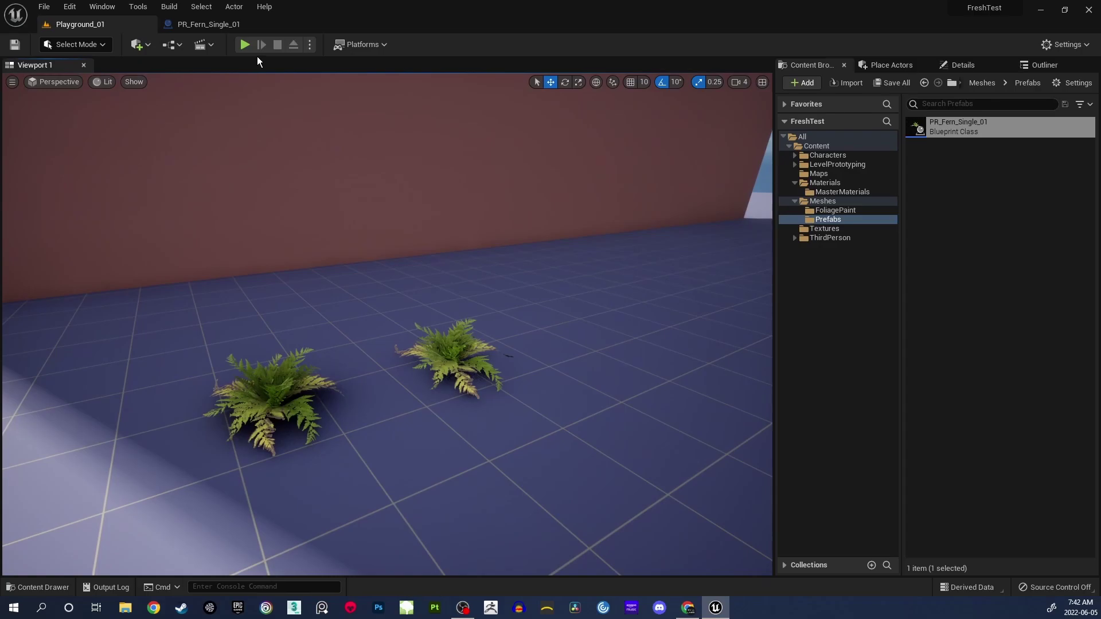
- Play-test the level, walking the character around and between the two shaded ferns, then end the session
click(245, 45)
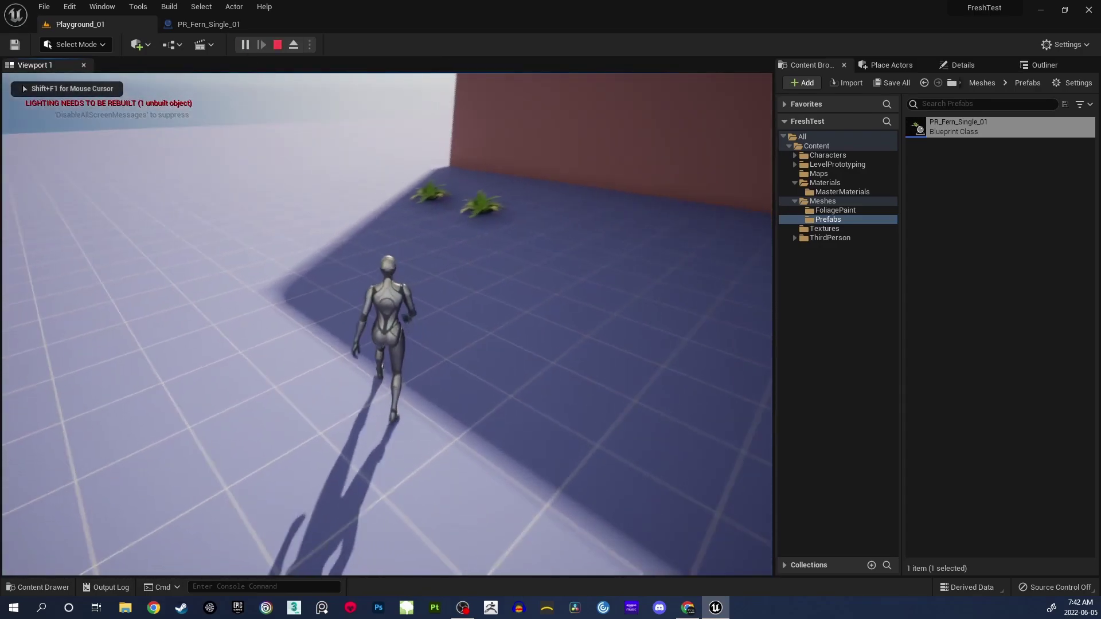
key(w)
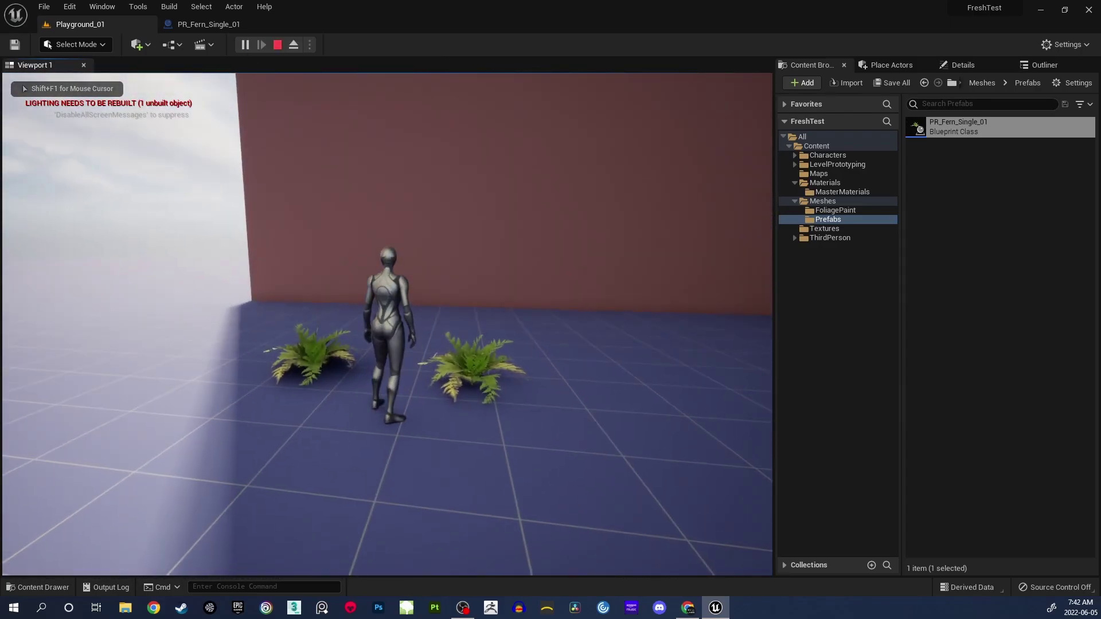
key(w)
key(a)
key(d)
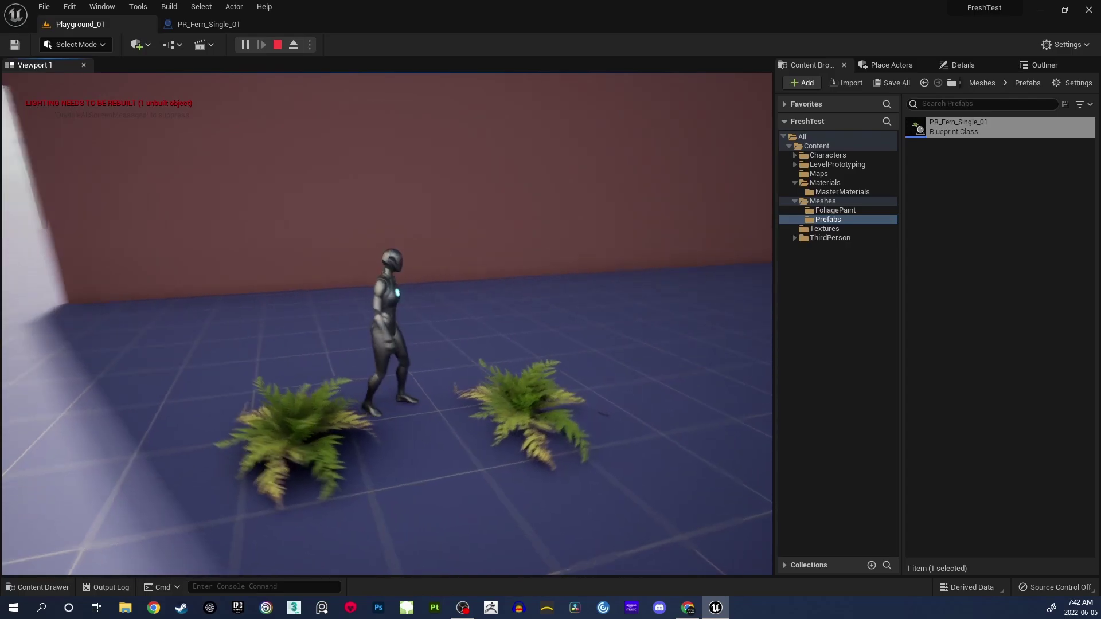
key(s)
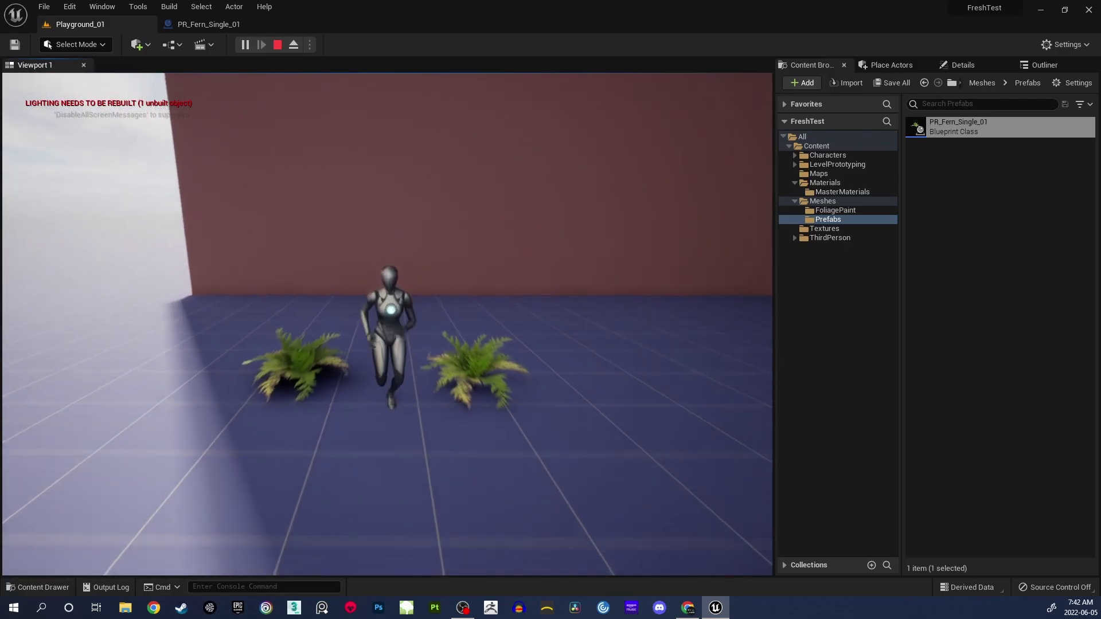
key(w)
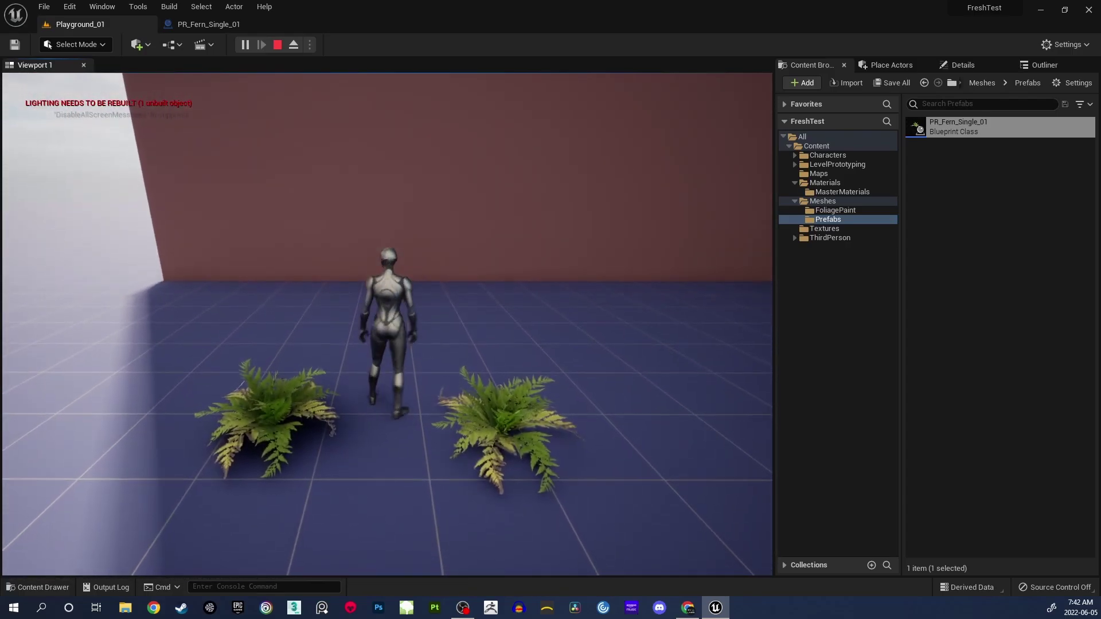
key(s)
key(shift+F1)
key(Escape)
- Compare the ambient occlusion beneath the two shaded ferns from several viewpoints in the level
right_drag(471, 327, 505, 327)
key(s)
key(a)
key(w)
key(w)
right_drag(445, 374, 459, 373)
right_drag(474, 321, 505, 328)
key(a)
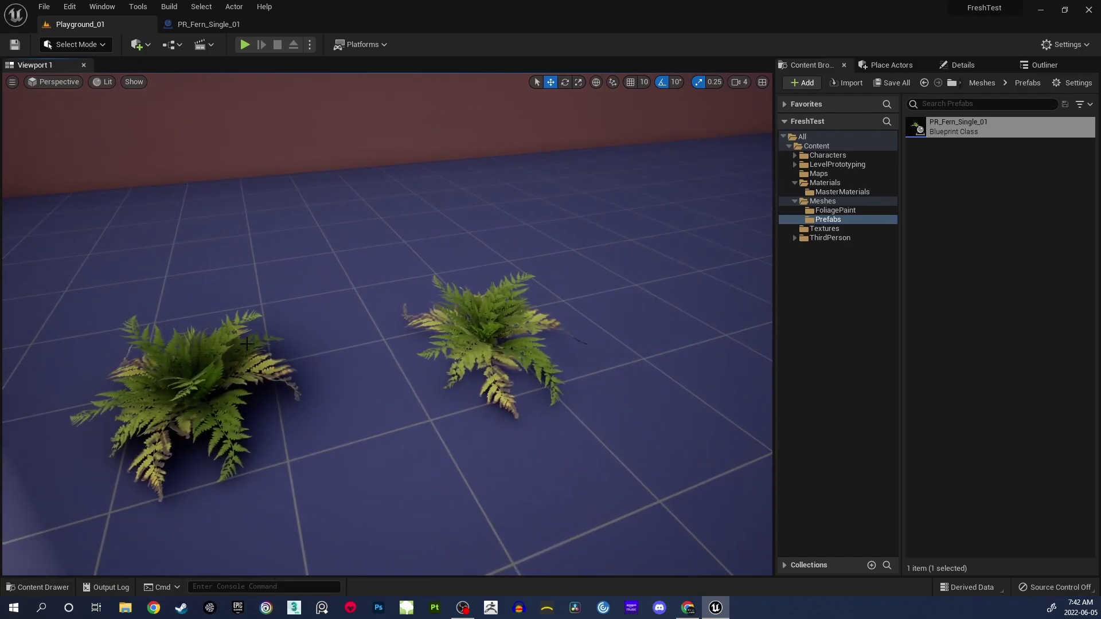
key(s)
right_drag(517, 342, 517, 342)
key(a)
key(w)
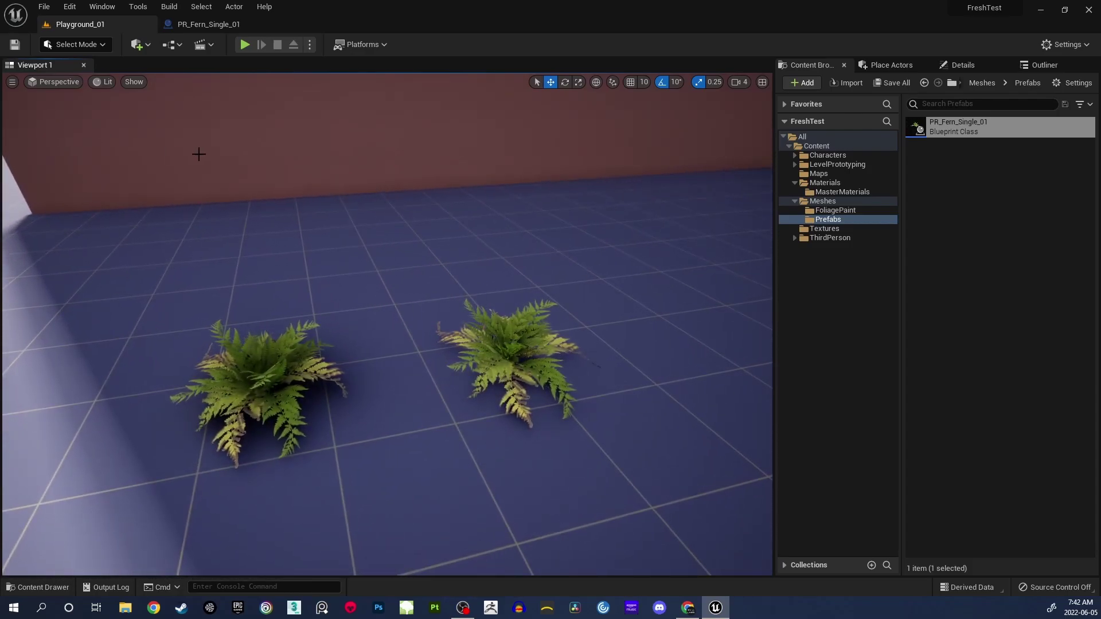
- Delete the two remaining test ferns to clear the shaded floor beside the wall
key(s)
right_drag(403, 249, 402, 249)
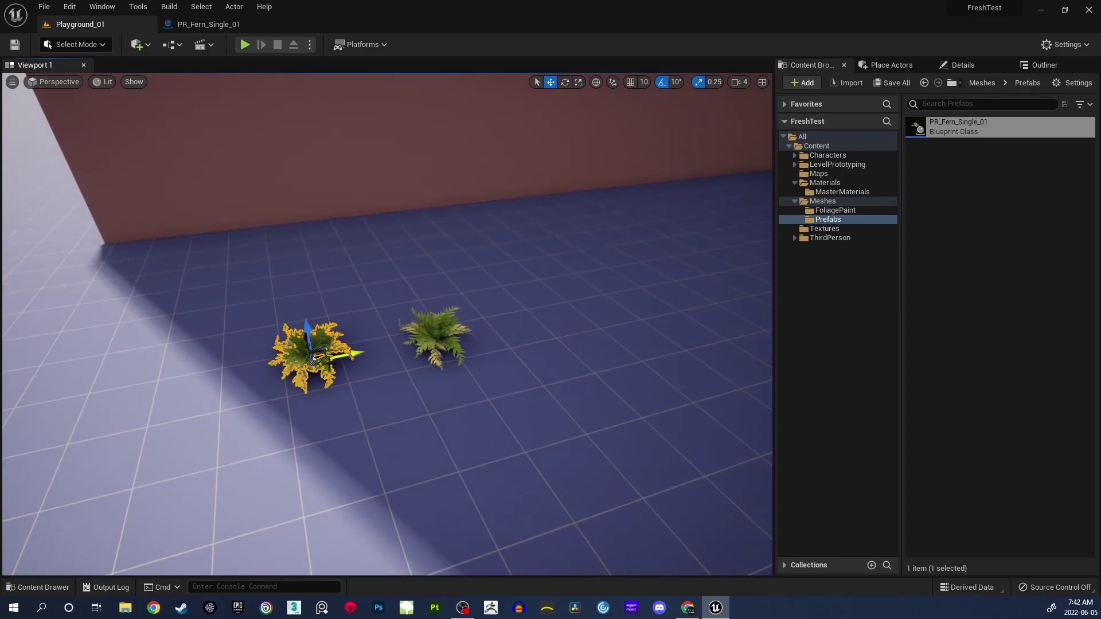
key(s)
right_drag(450, 295, 497, 281)
key(s)
key(s)
key(w)
key(s)
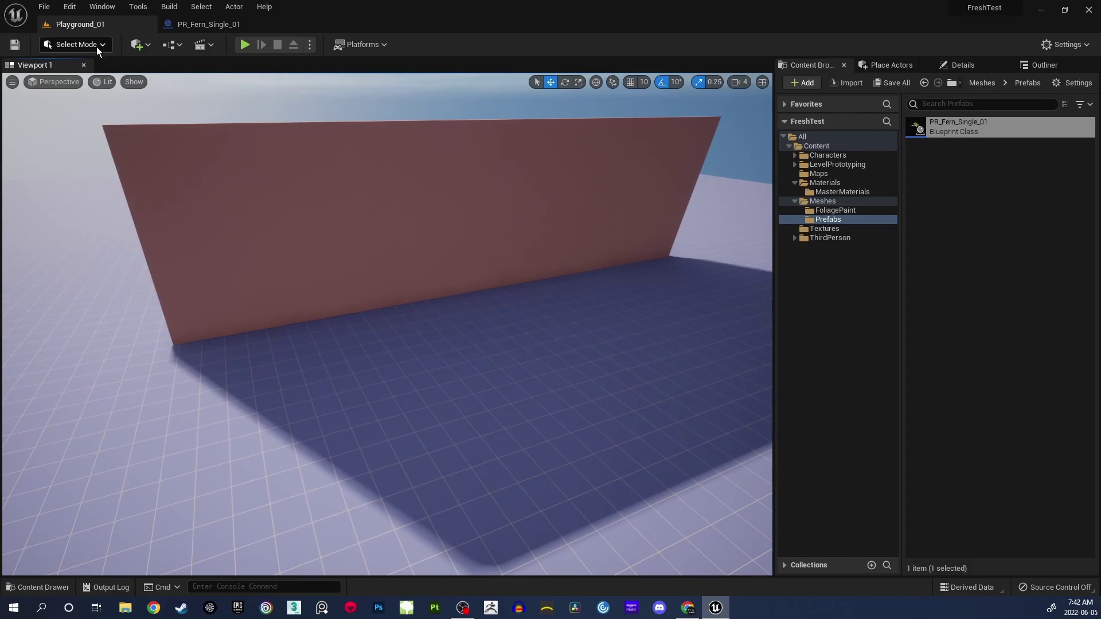
- Switch the editor to Foliage Mode in front of the cleared shaded floor
click(96, 46)
click(91, 88)
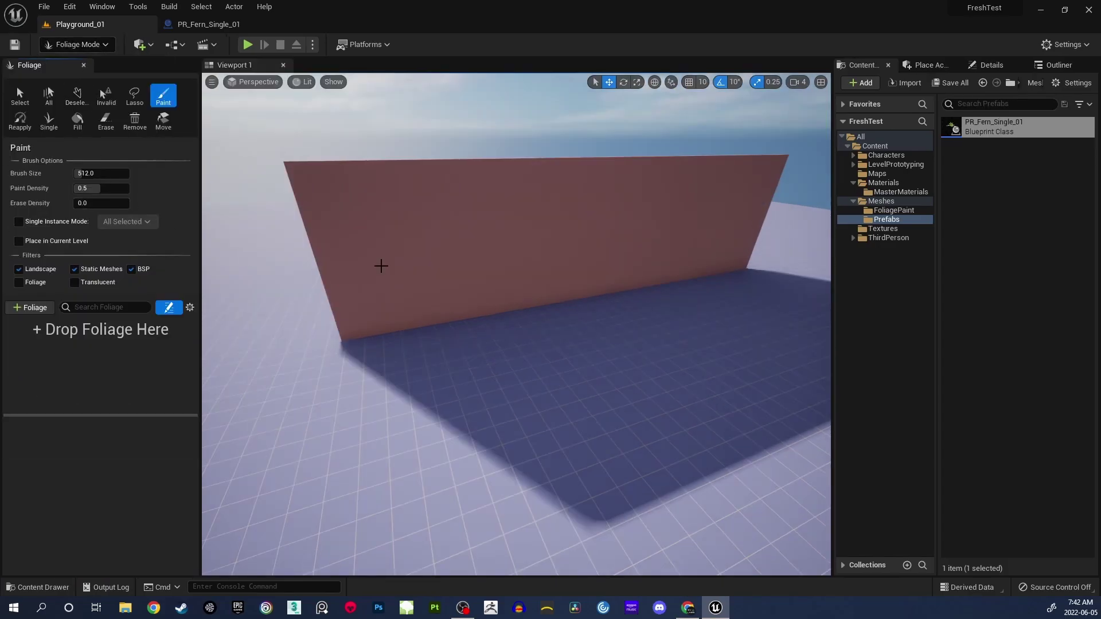
right_drag(402, 298, 402, 339)
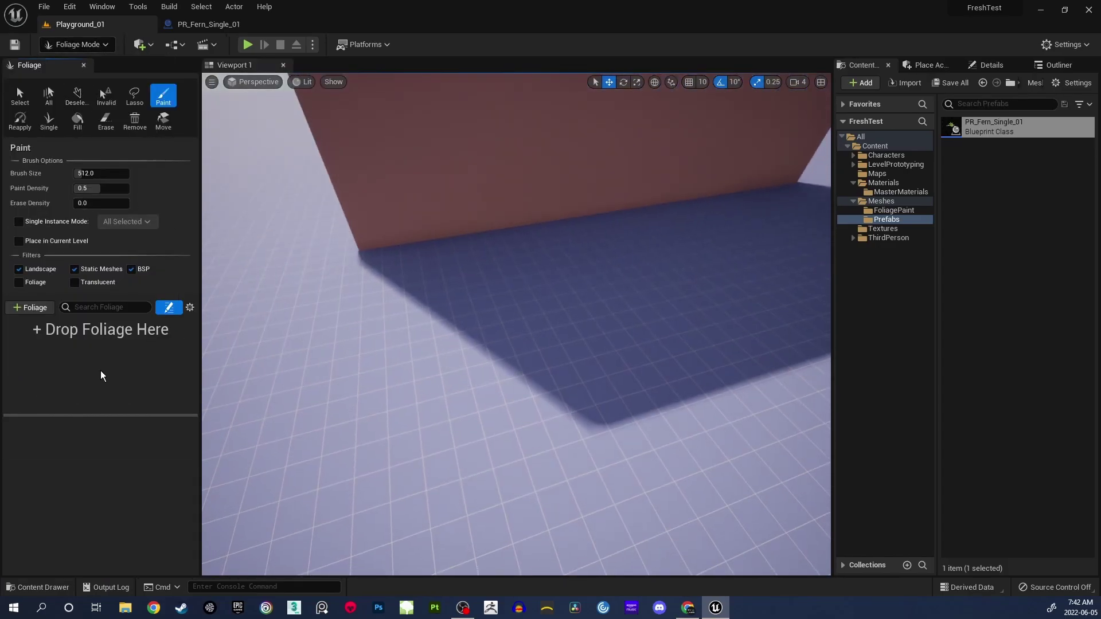
- Add the Fern_01 static mesh from the Meshes folder to the foliage palette
click(883, 201)
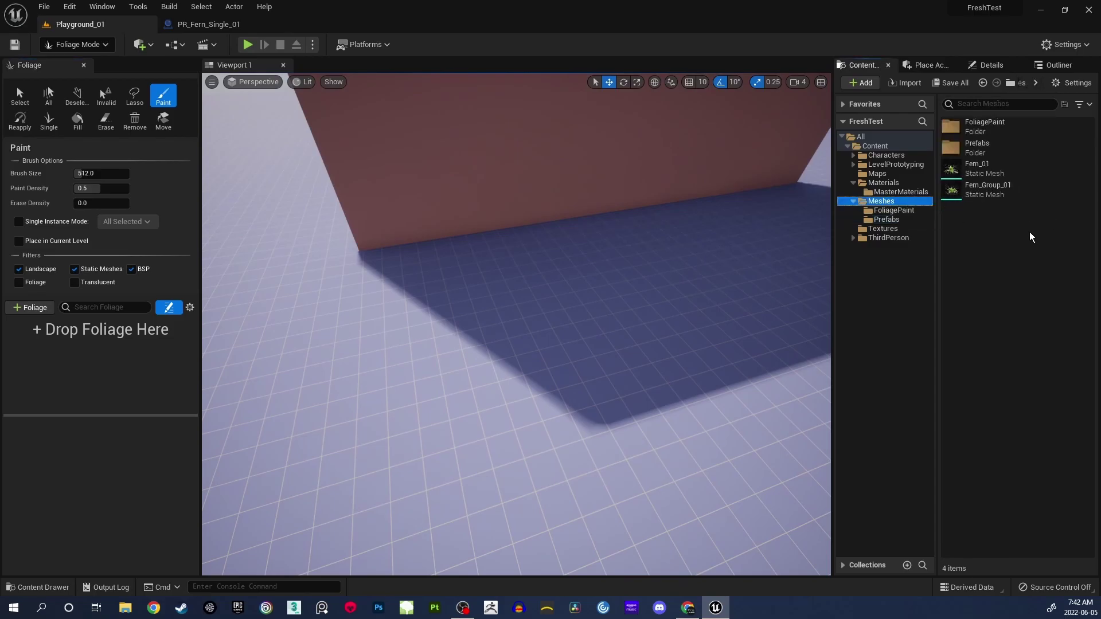
click(988, 173)
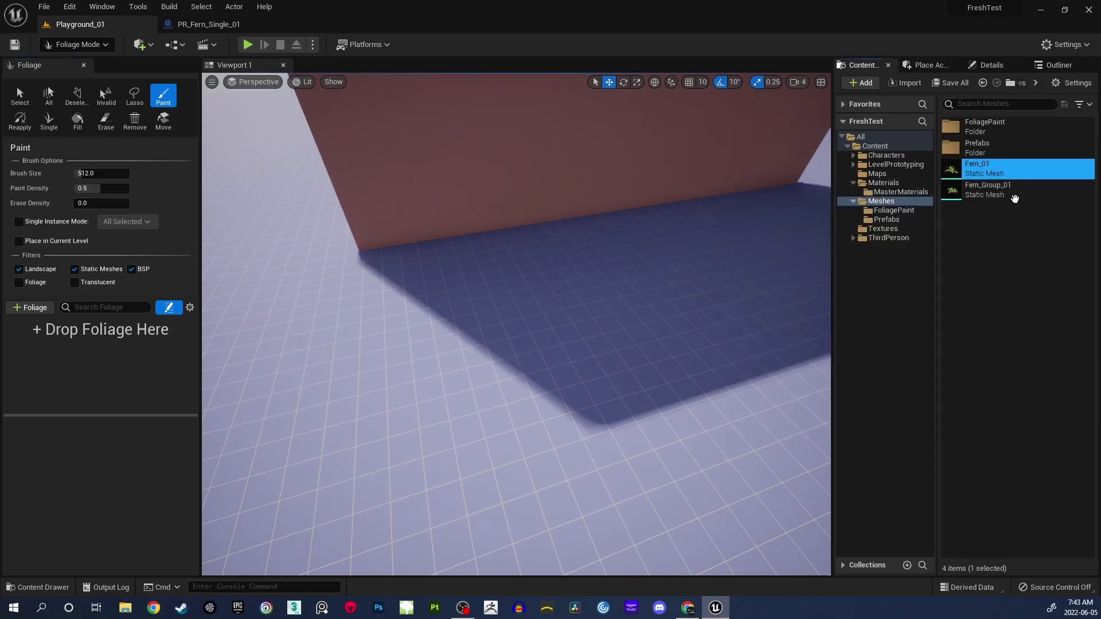
drag(969, 168, 46, 363)
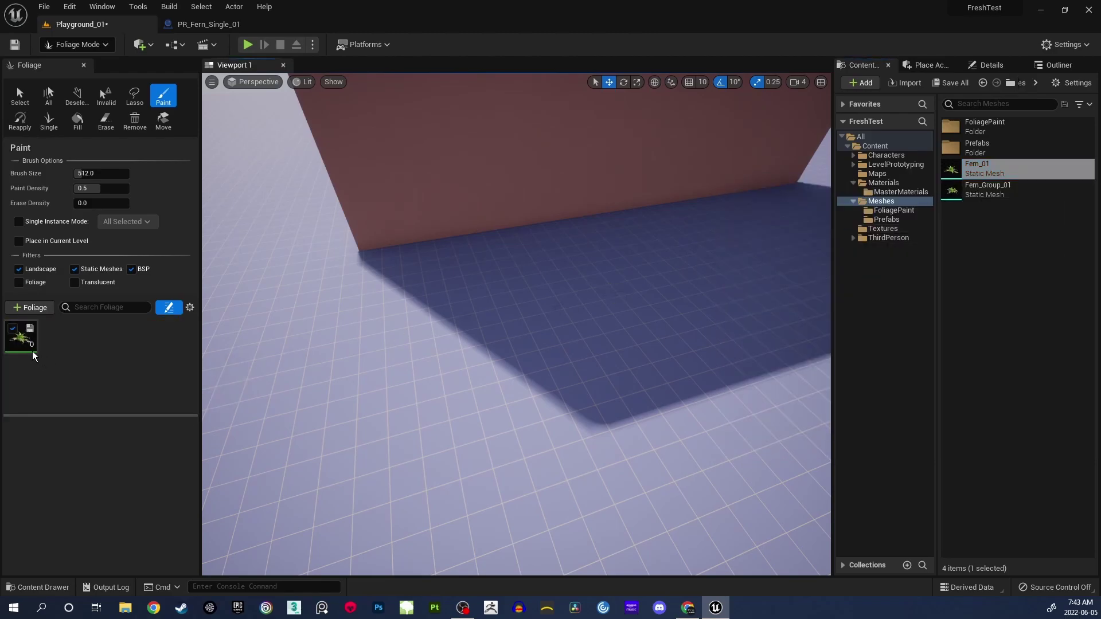
- Set Fern_01's painting density to 20 and radius to 5, and paint ferns across the lit and shaded floor
click(22, 338)
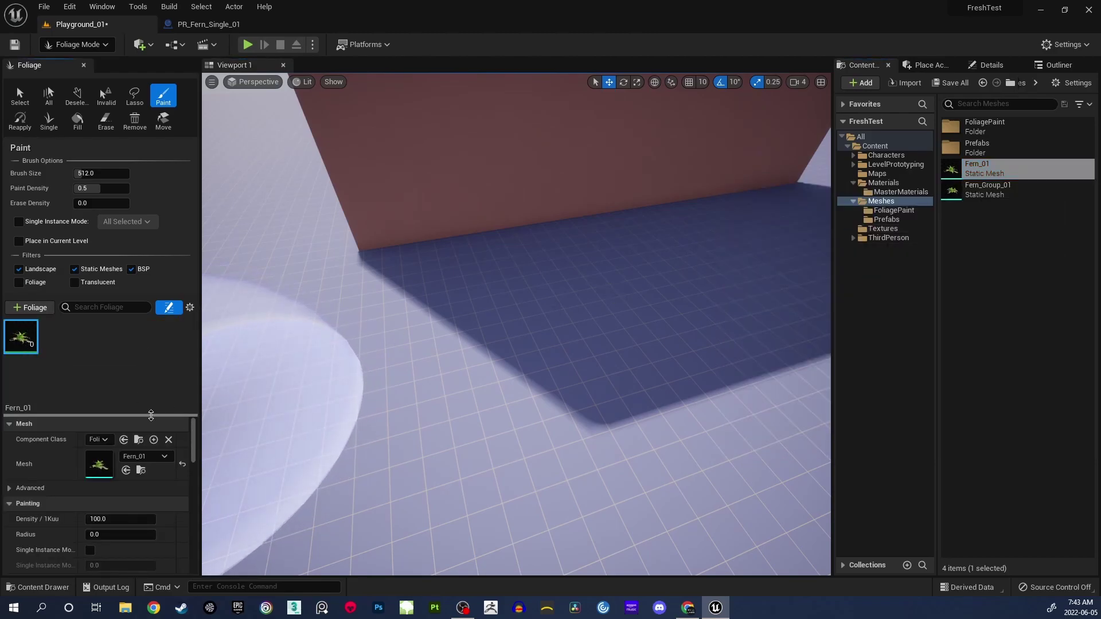
drag(150, 415, 152, 376)
scroll(189, 418, down, 1)
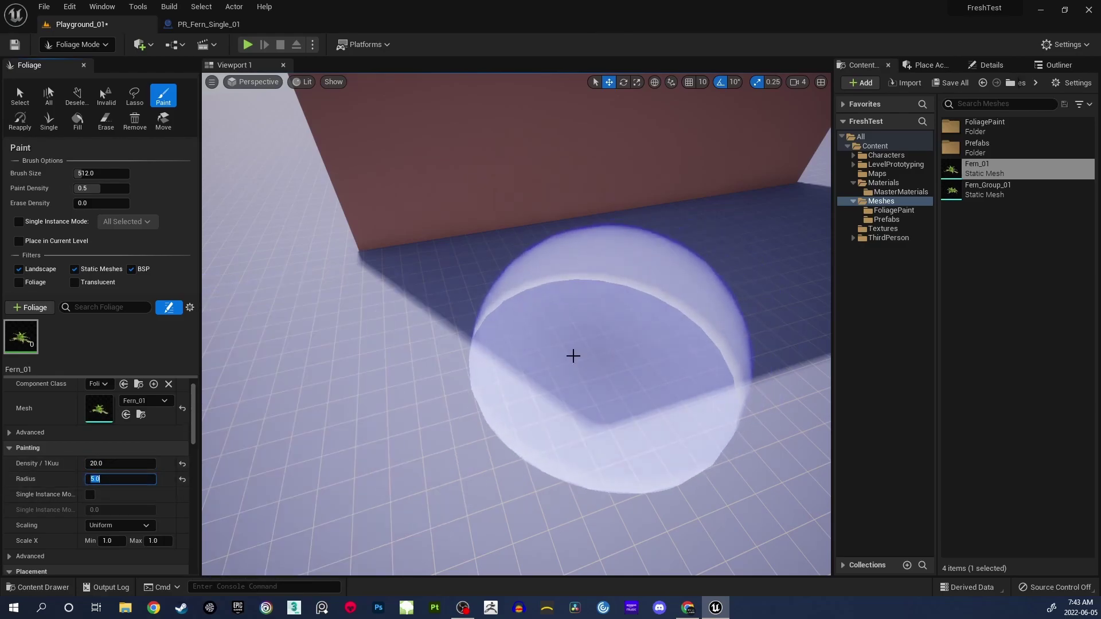
mouse_move(565, 303)
mouse_down()
mouse_move(359, 346)
mouse_move(562, 342)
mouse_move(394, 308)
mouse_move(552, 307)
mouse_move(627, 356)
mouse_move(452, 312)
mouse_up()
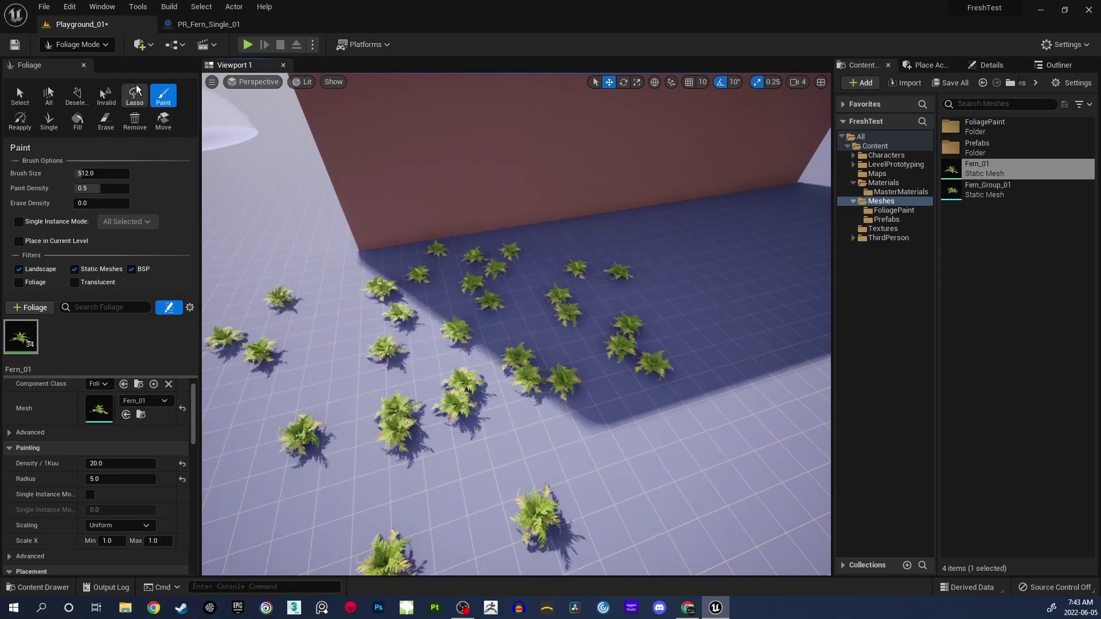
- Switch to Select Mode and examine the shading beneath the painted ferns
click(77, 45)
click(86, 65)
right_drag(518, 289, 349, 267)
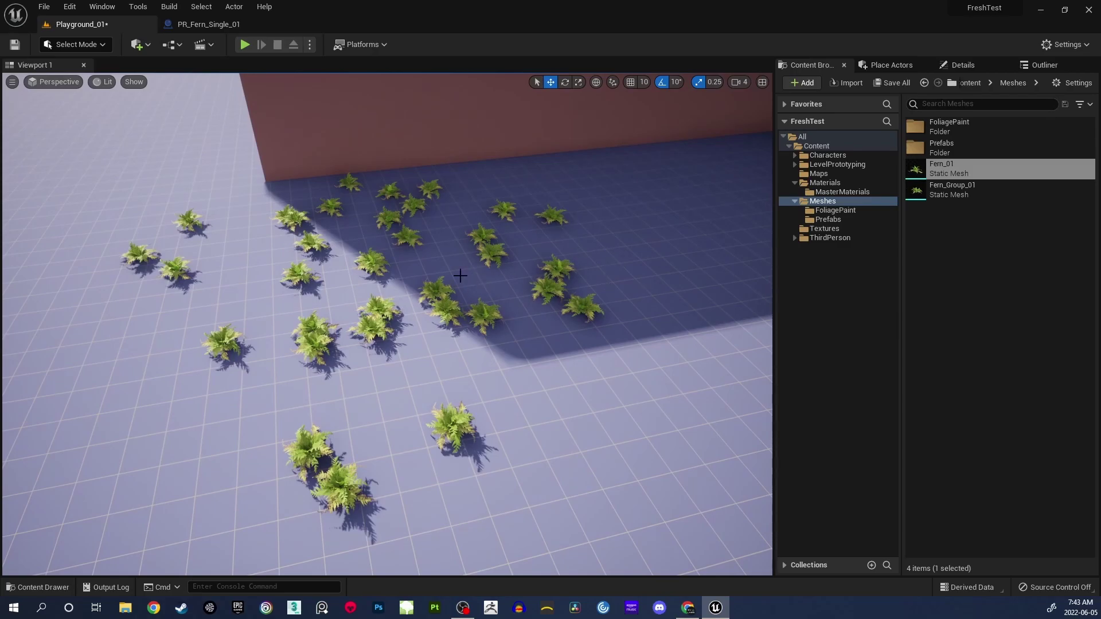
- Return to Foliage Mode and erase all painted Fern_01 instances from the floor
click(93, 46)
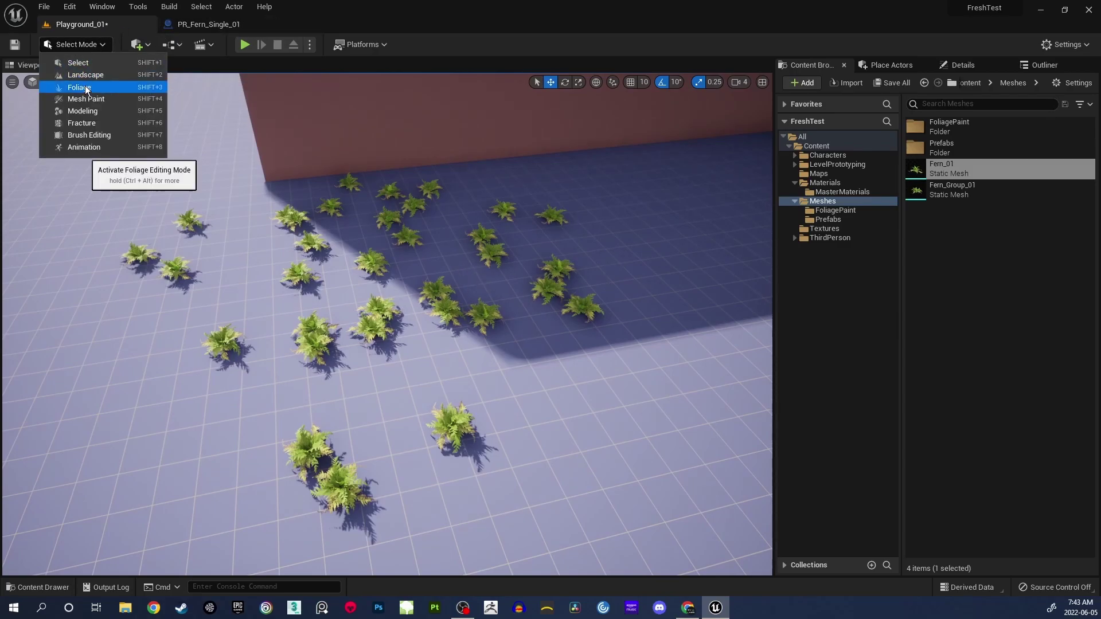
click(85, 85)
click(30, 330)
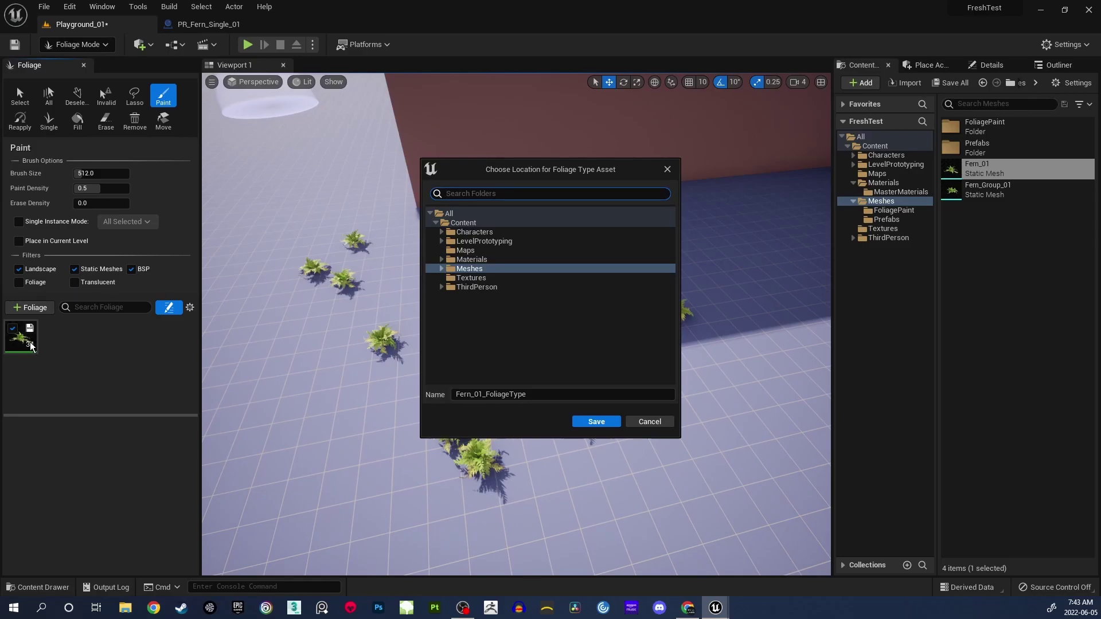
click(593, 422)
click(29, 337)
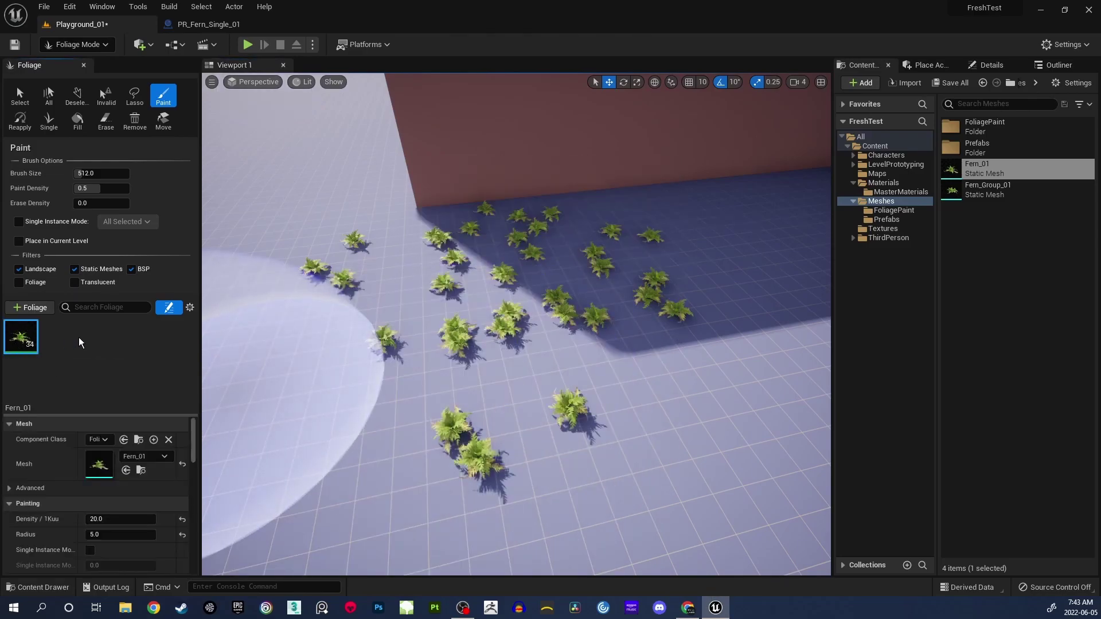
mouse_move(417, 233)
shift+mouse_down()
mouse_move(413, 312)
mouse_move(631, 373)
shift+mouse_up()
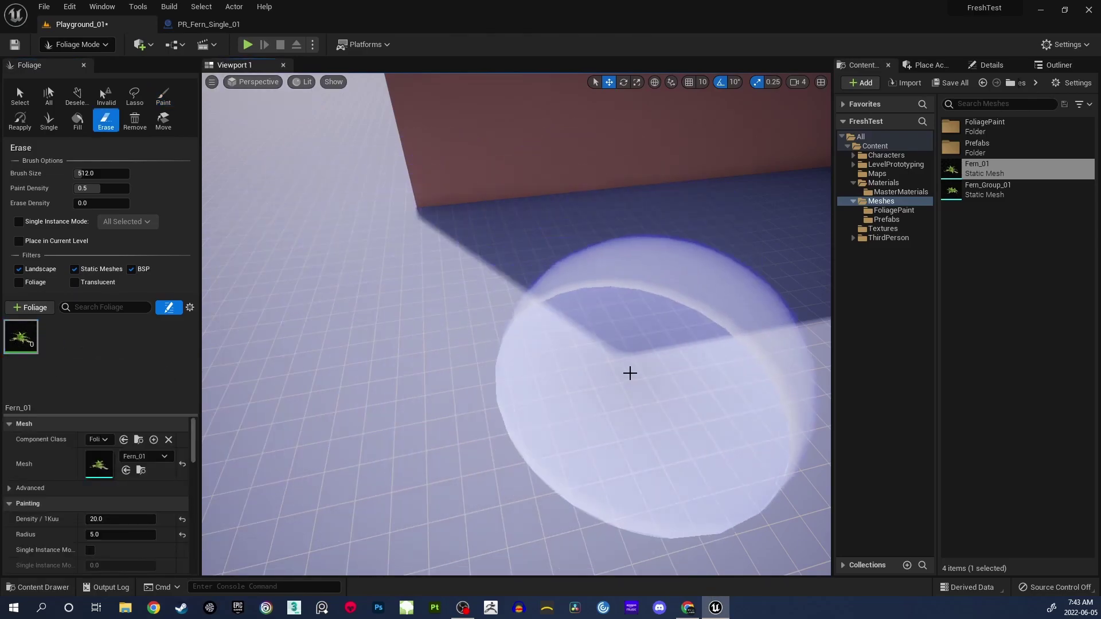
- Enable Affect Distance Field Lighting in the Fern_01 foliage instance settings
drag(173, 414, 191, 485)
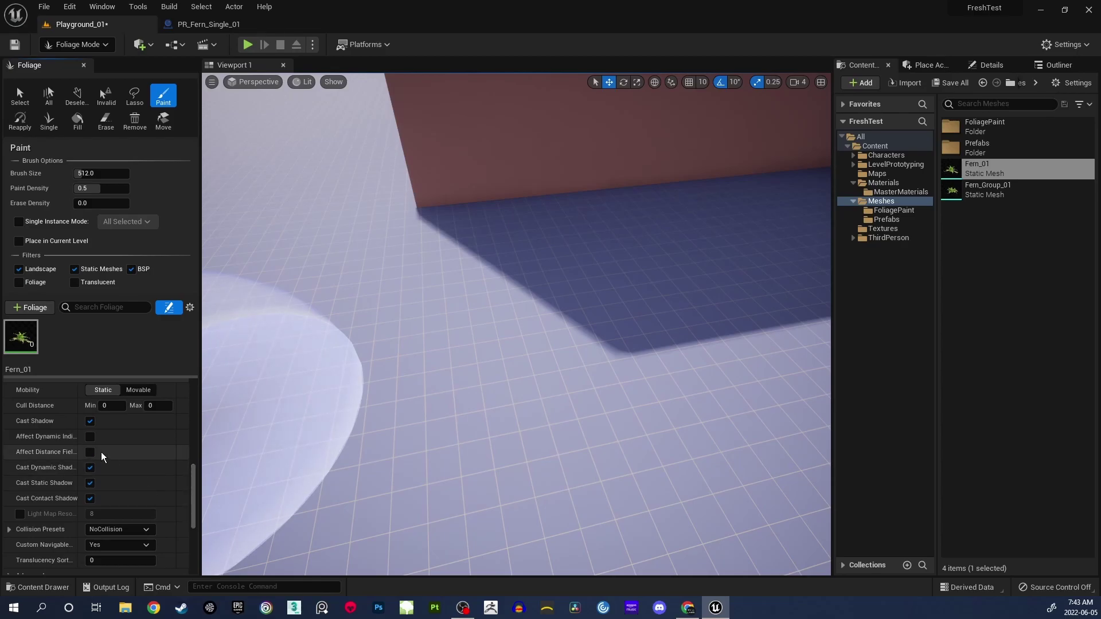
drag(79, 422, 104, 423)
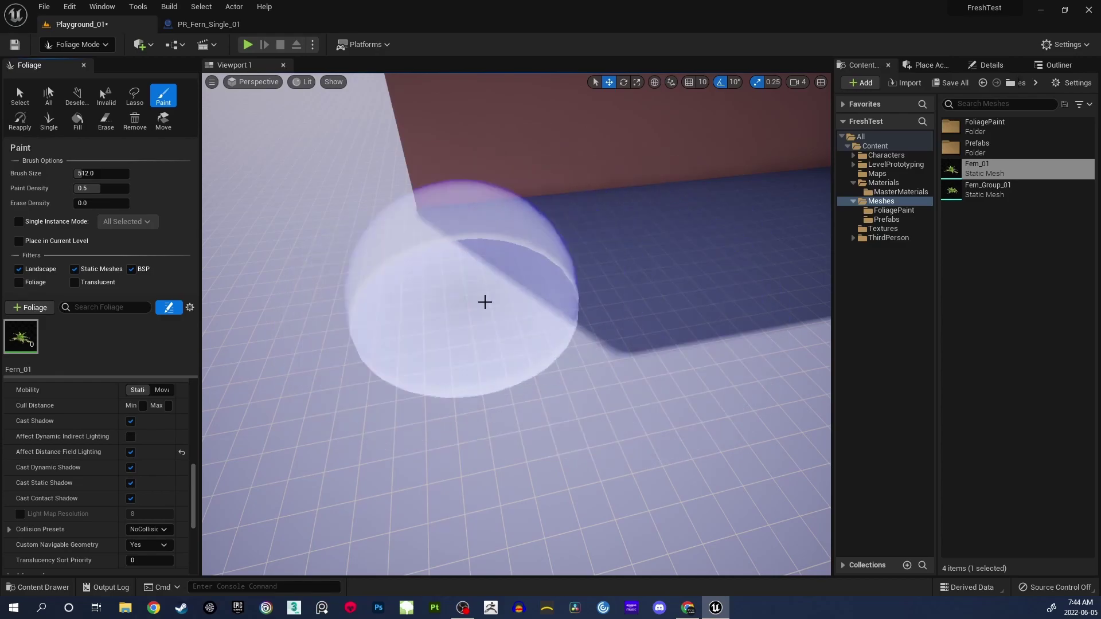
- Set Fern_01's painting density to 30 and paint ferns across the lit and shaded floor again
mouse_move(566, 282)
right_down()
mouse_move(636, 258)
mouse_move(614, 312)
right_up()
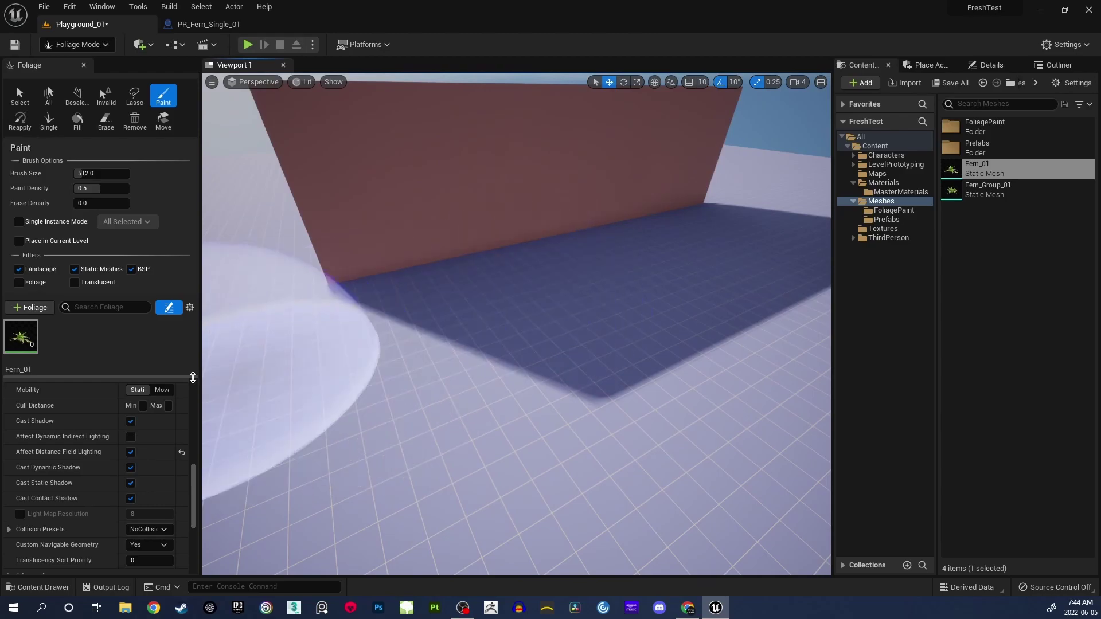
scroll(194, 403, up, 10)
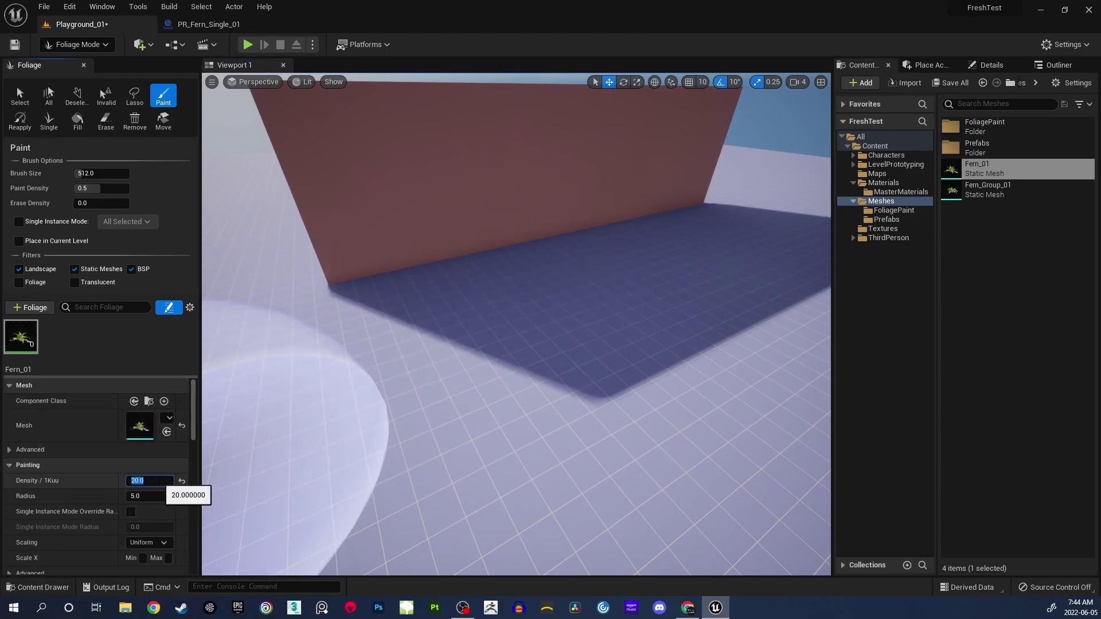
mouse_move(509, 344)
mouse_down()
mouse_move(494, 298)
mouse_move(429, 404)
mouse_move(536, 297)
mouse_move(518, 386)
mouse_move(582, 386)
mouse_move(386, 276)
mouse_up()
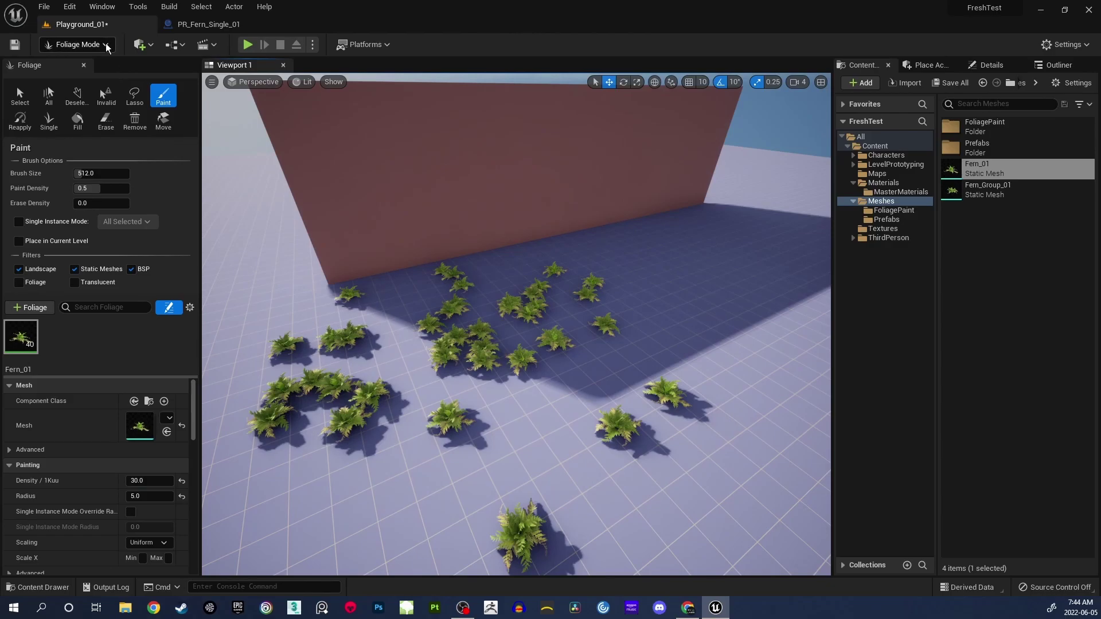
- Switch to Select Mode, examine the repainted ferns' ambient occlusion and save the level
click(77, 45)
click(66, 66)
mouse_move(531, 332)
right_down()
mouse_move(531, 366)
mouse_move(631, 333)
mouse_move(562, 356)
mouse_move(505, 338)
mouse_move(516, 356)
mouse_move(545, 347)
right_up()
key(w)
key(s)
key(ctrl+s)
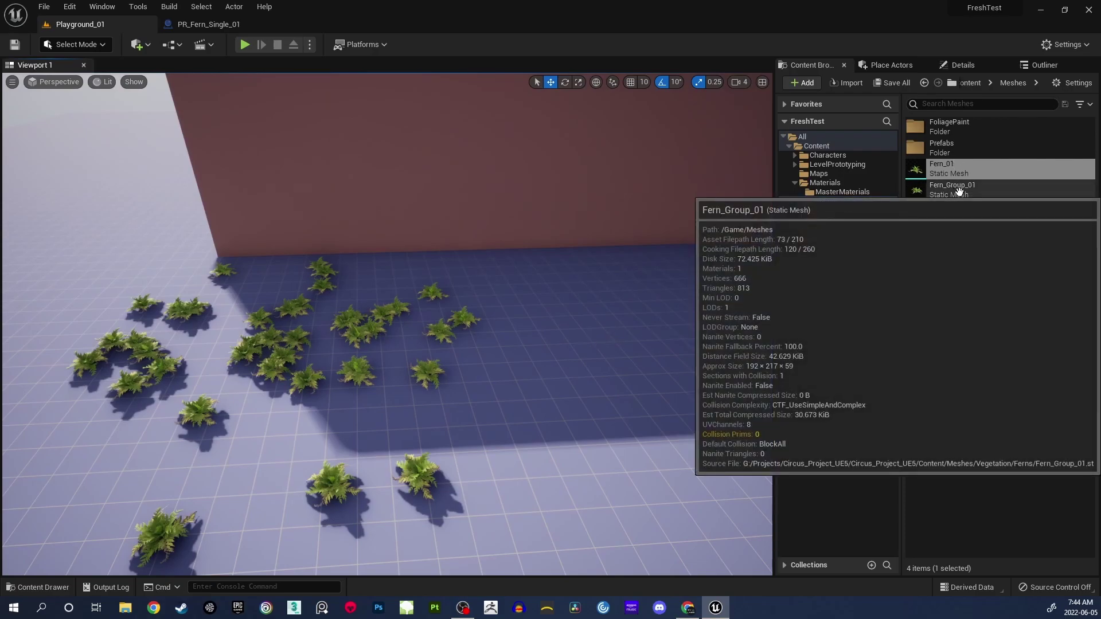
- Try to add the PR_Fern_Single_01 blueprint to the foliage palette in Foliage Mode, and return to Select Mode
click(831, 220)
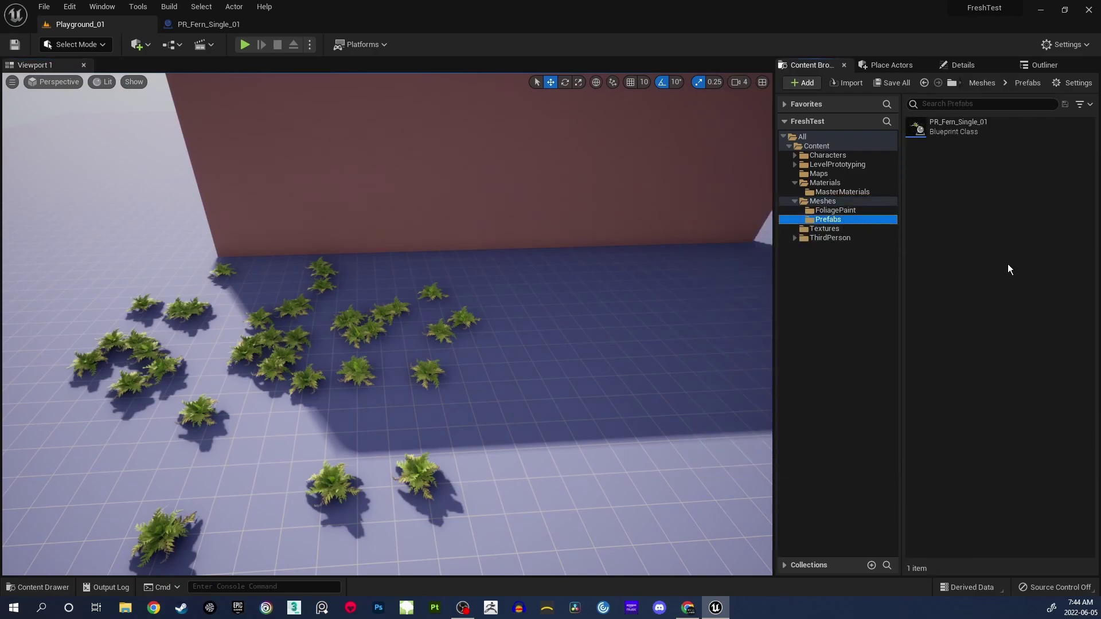
click(87, 44)
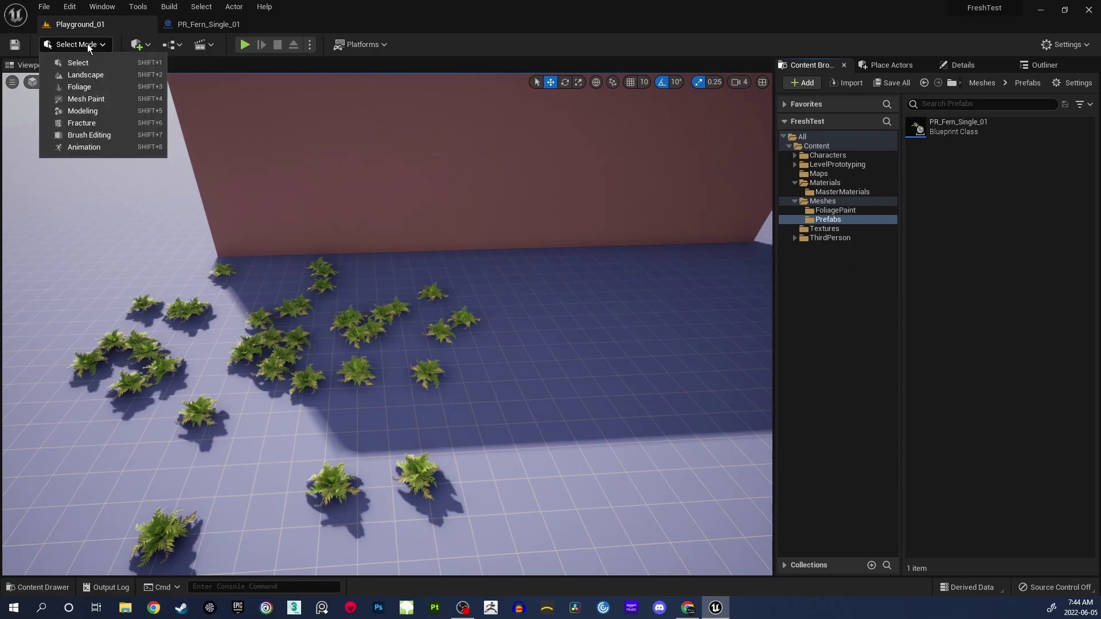
click(90, 83)
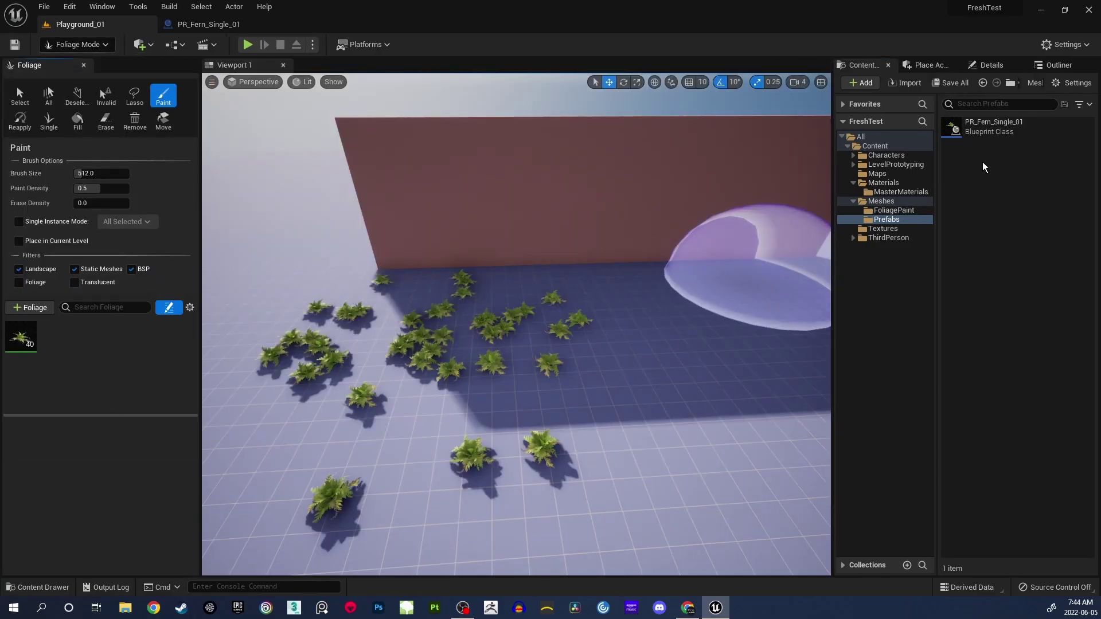
click(982, 134)
drag(988, 131, 981, 280)
click(988, 249)
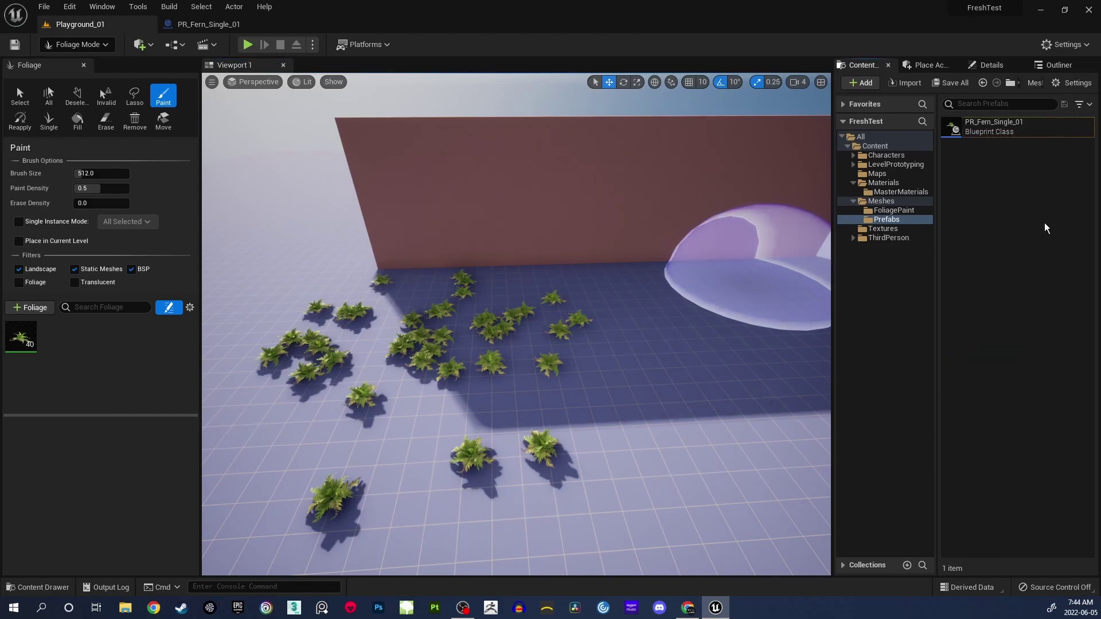
mouse_move(603, 357)
right_down()
mouse_move(642, 338)
mouse_move(604, 357)
right_up()
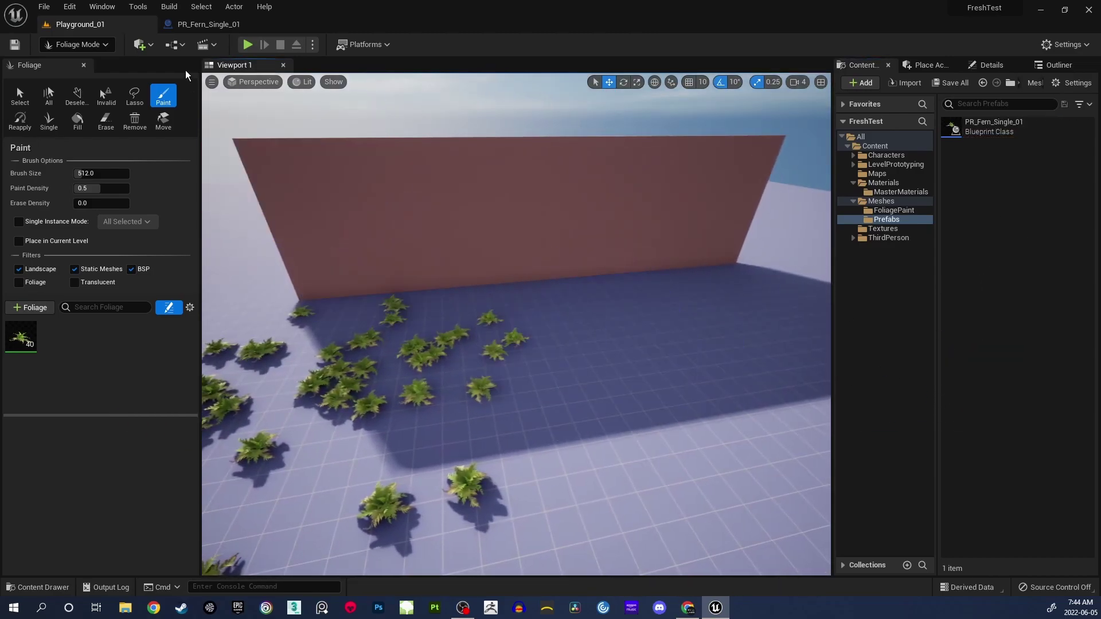
click(78, 44)
click(63, 59)
mouse_move(505, 308)
right_down()
mouse_move(499, 330)
mouse_move(567, 335)
mouse_move(504, 307)
right_up()
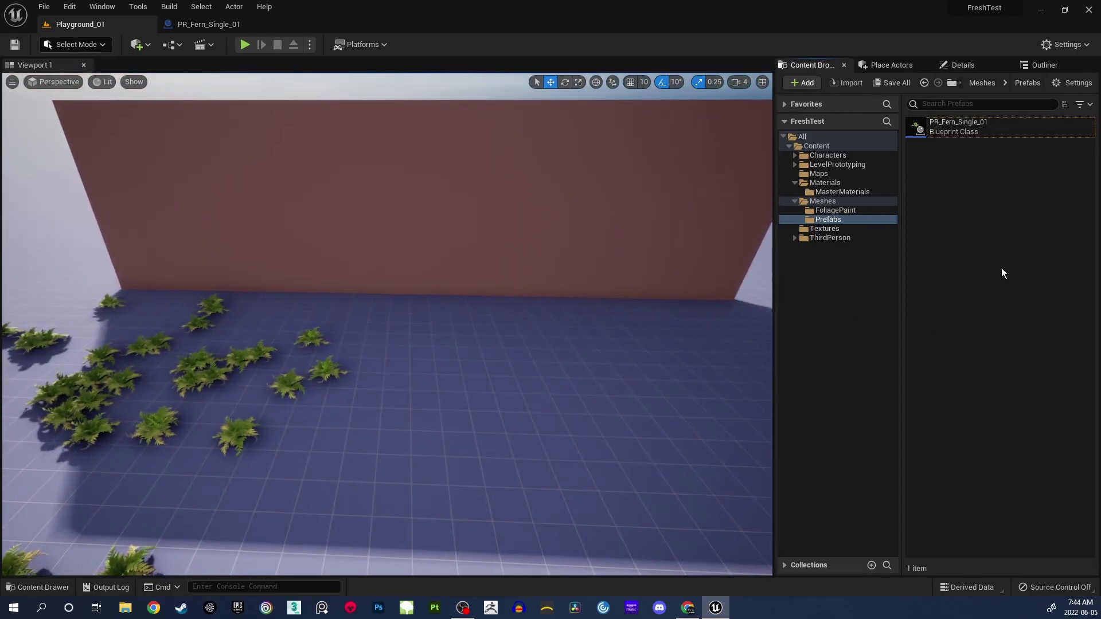
- Create an Actor Foliage asset named AF_Fern_Single_01 in the FoliagePaint folder
click(849, 211)
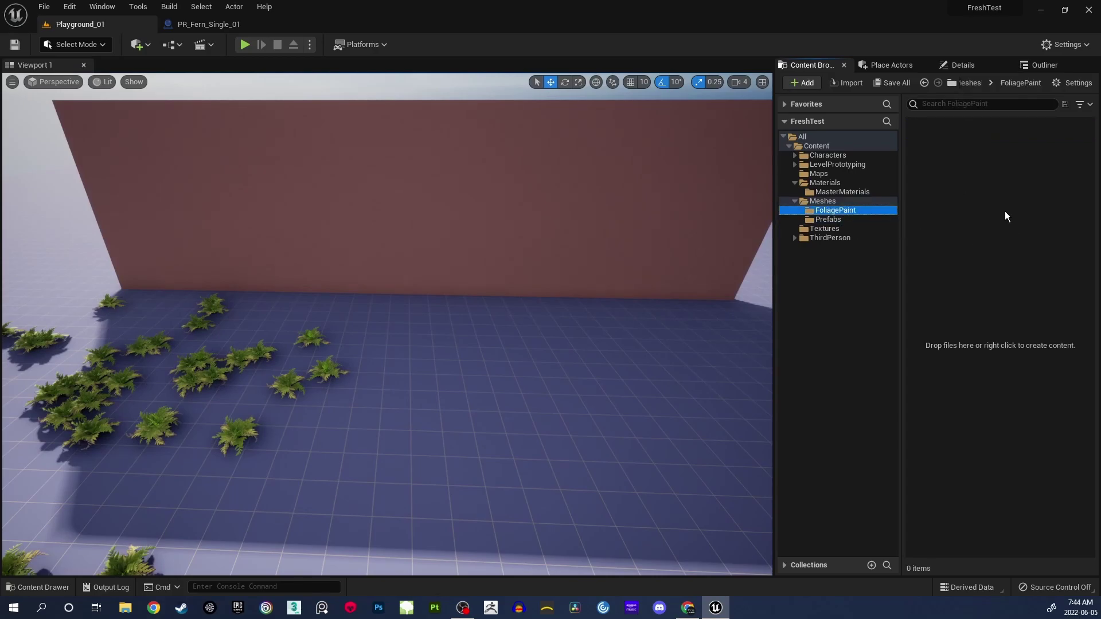
right_click(973, 215)
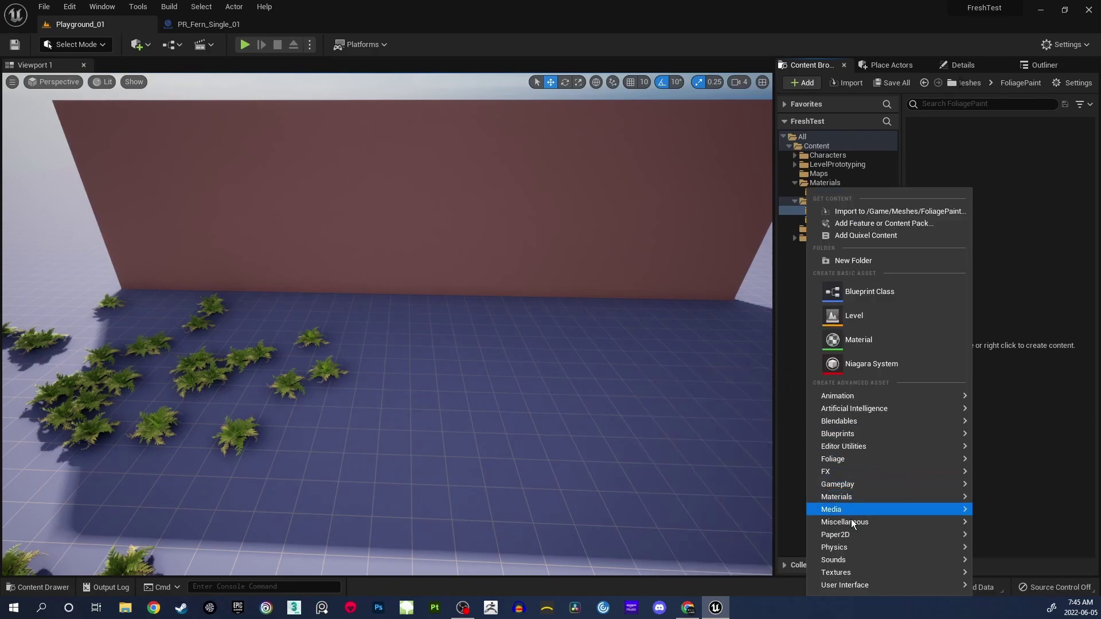
mouse_move(845, 459)
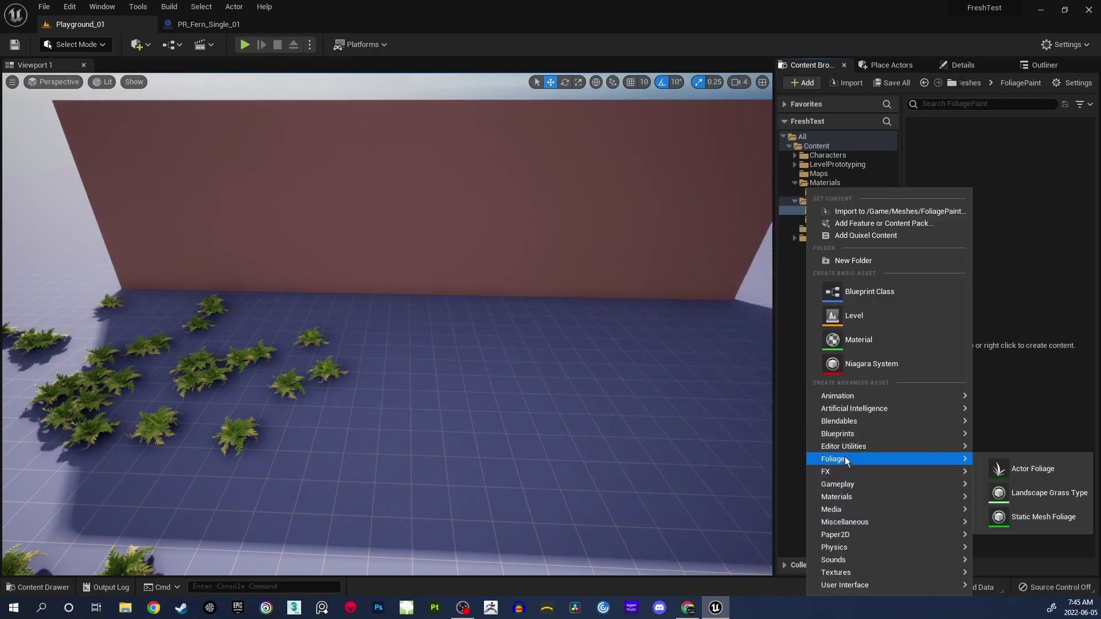
click(1027, 469)
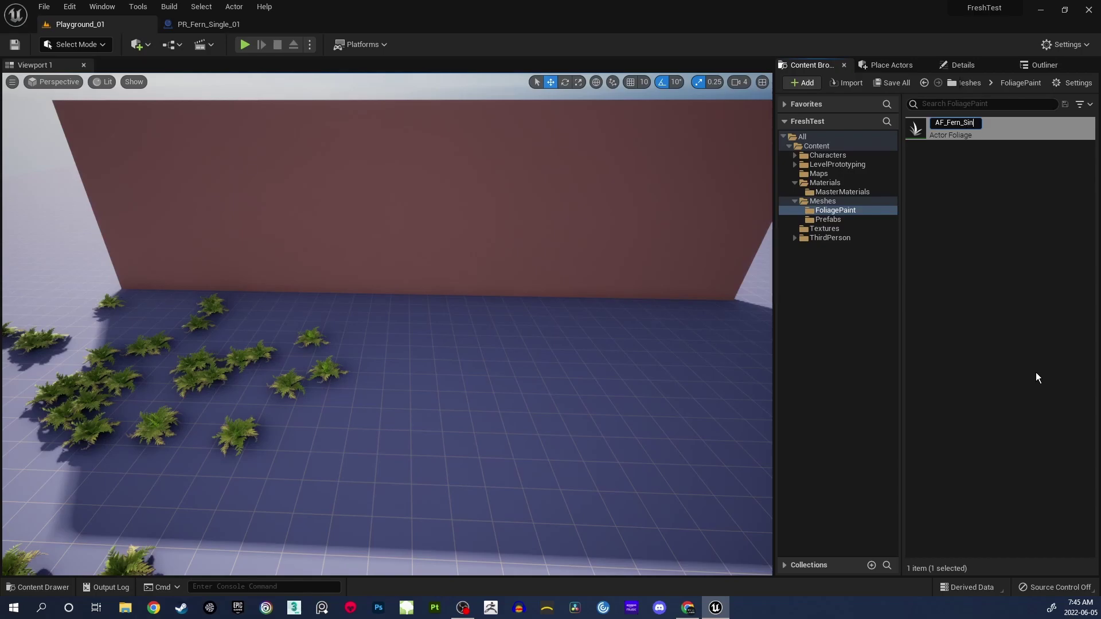
text(1)
key(Return)
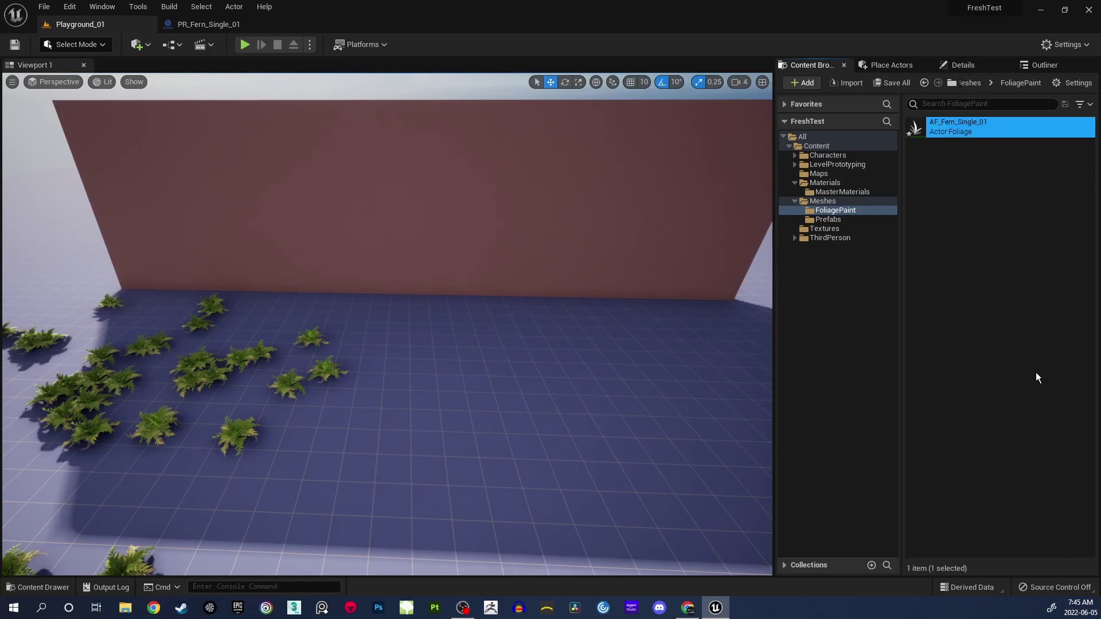
- Save the unsaved AF_Fern_Single_01 asset to the project
click(1026, 346)
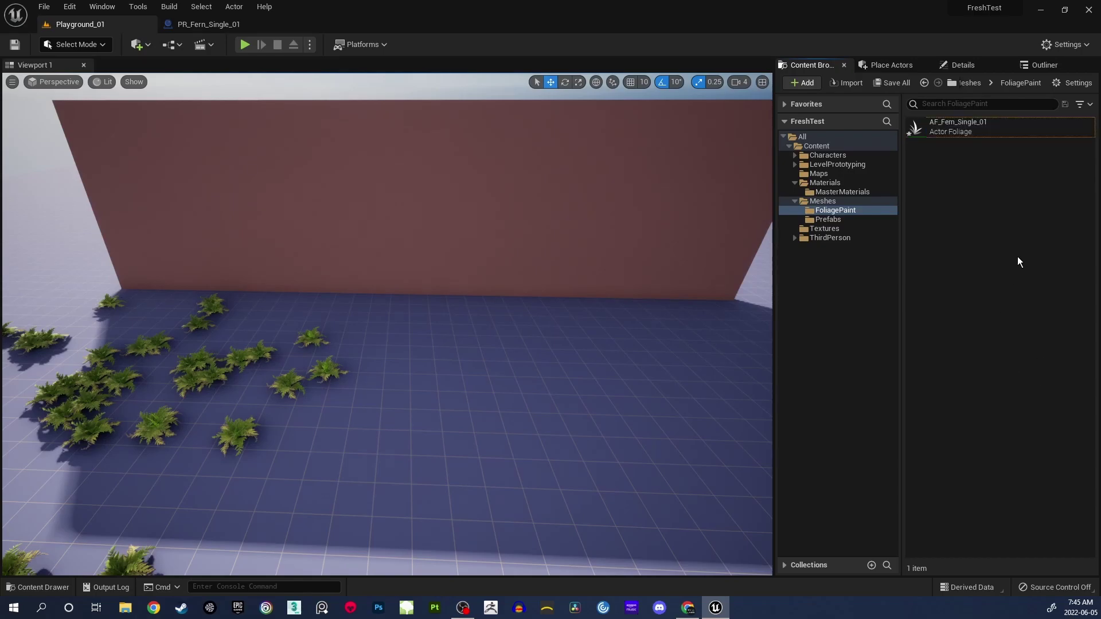
click(896, 83)
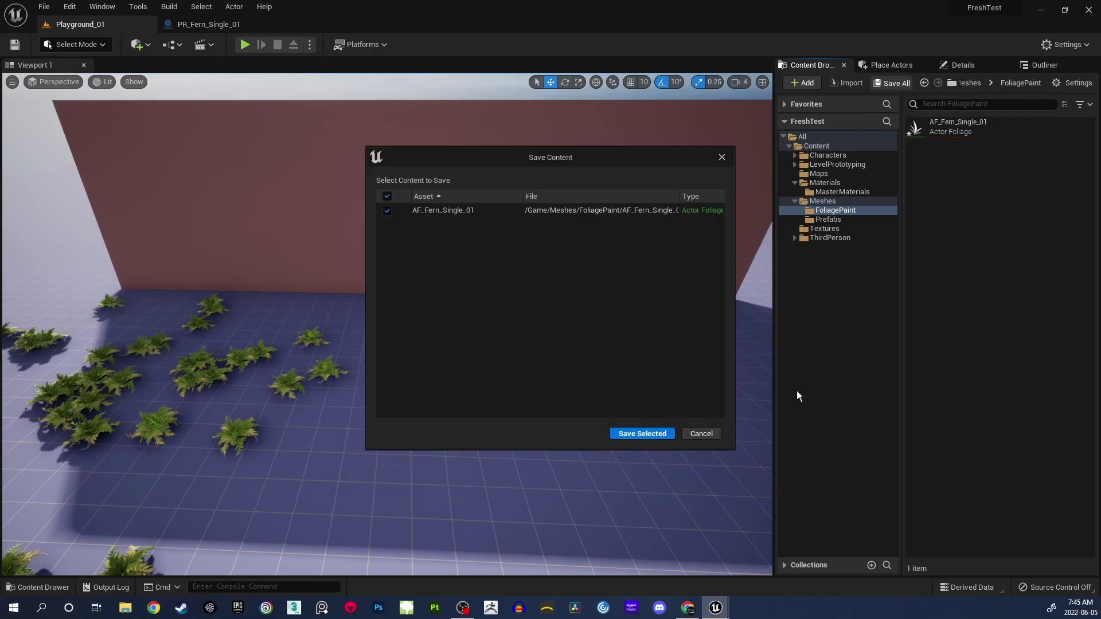
click(670, 434)
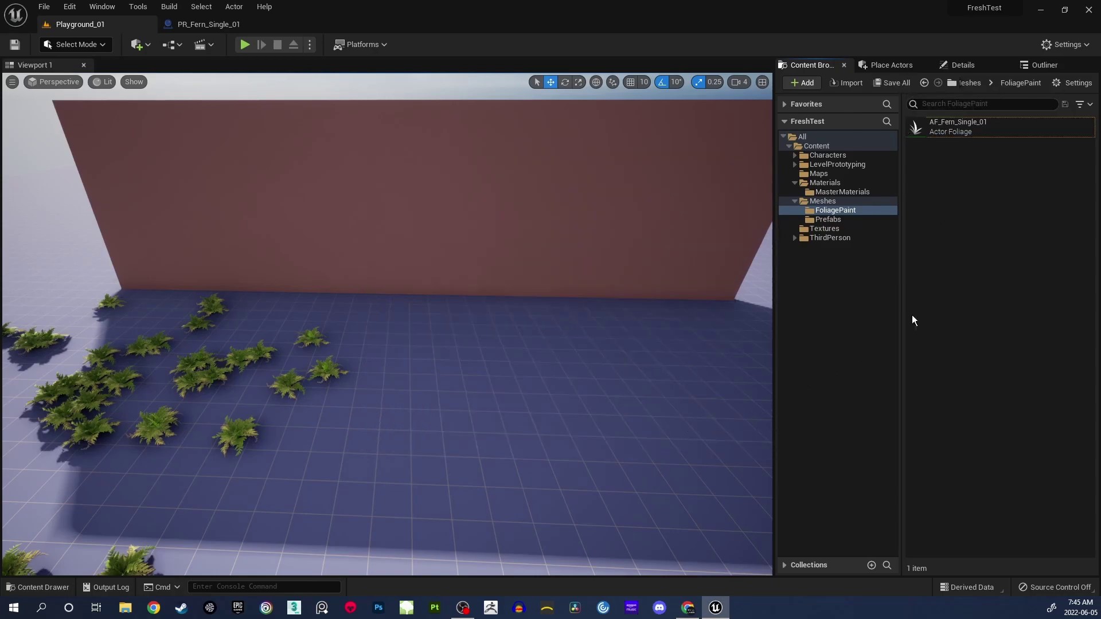
- Set the Actor Class of the AF_Fern_Single_01 foliage asset to the PR_Fern_Single_01 blueprint, save it and return to the Playground_01 level
double_click(915, 125)
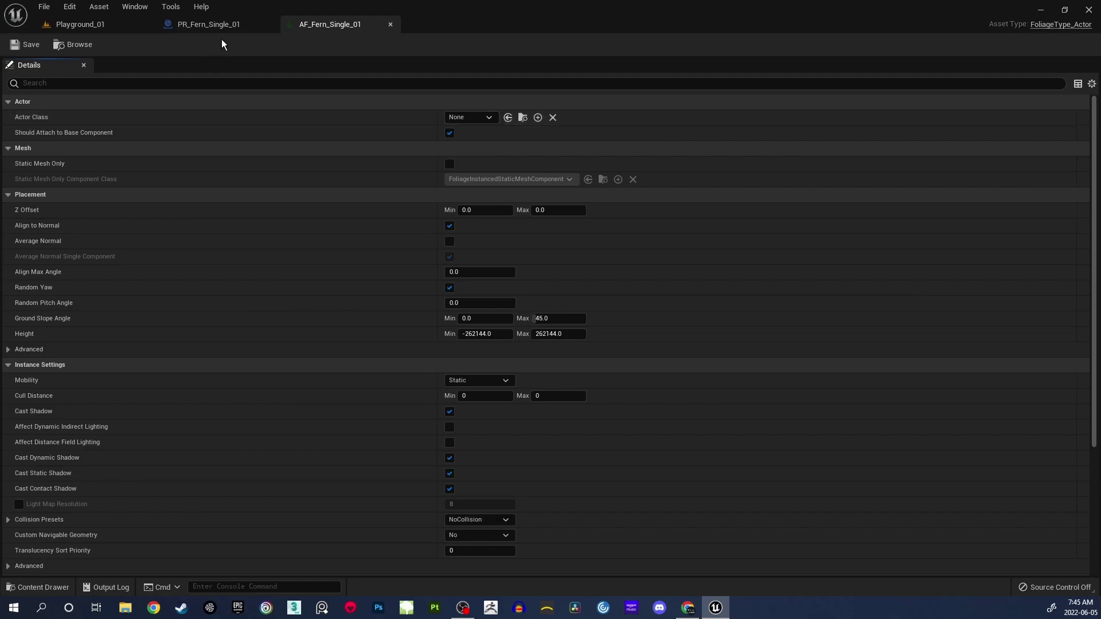
click(80, 24)
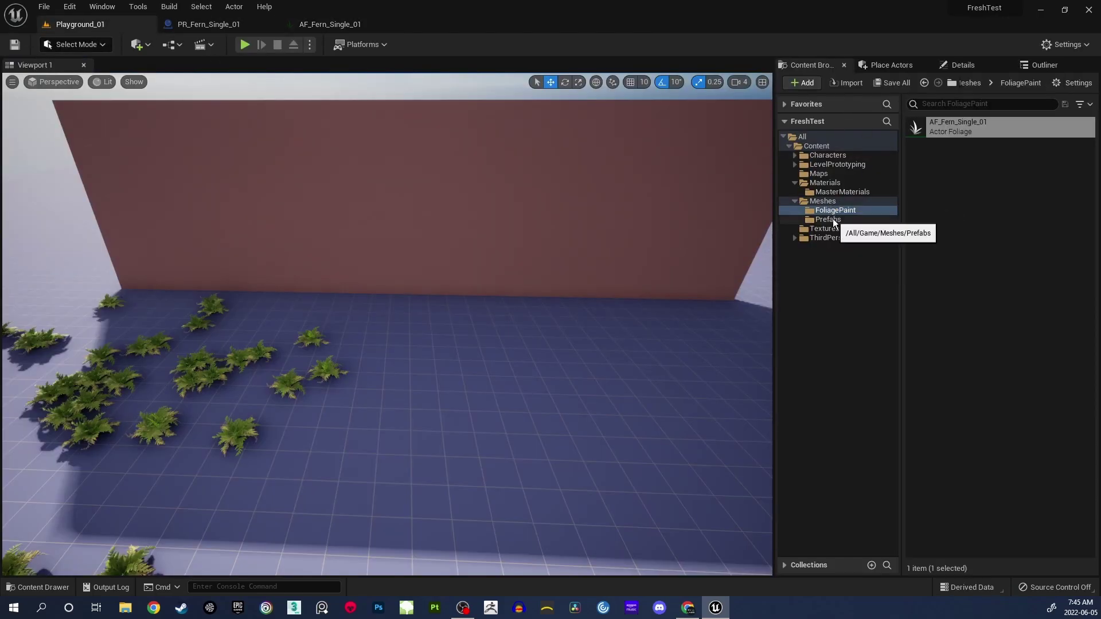
click(828, 220)
click(943, 130)
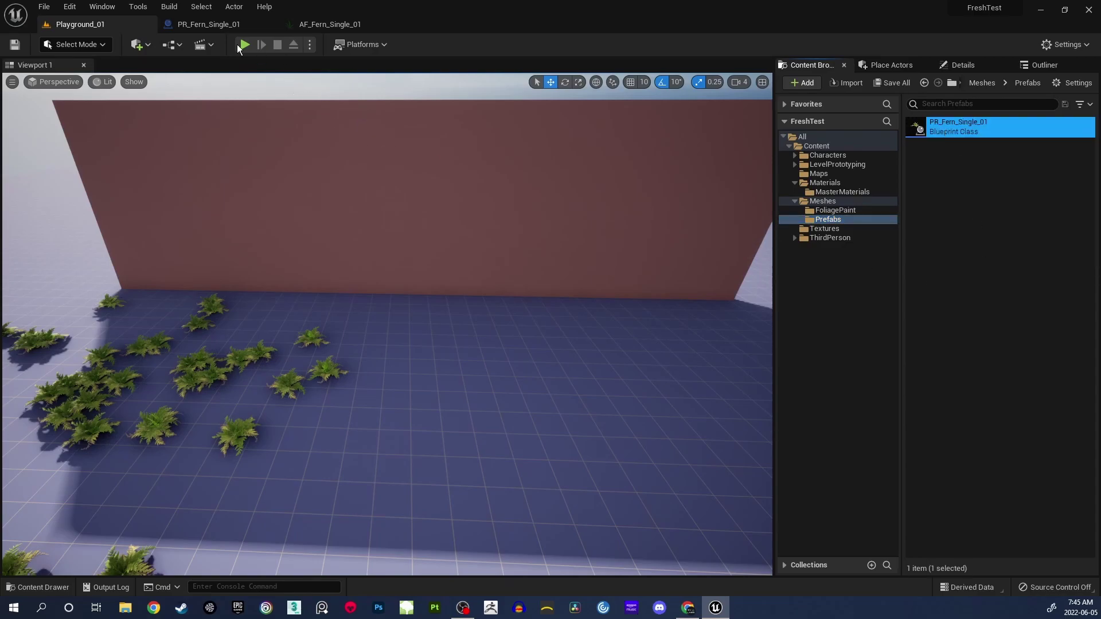
click(338, 25)
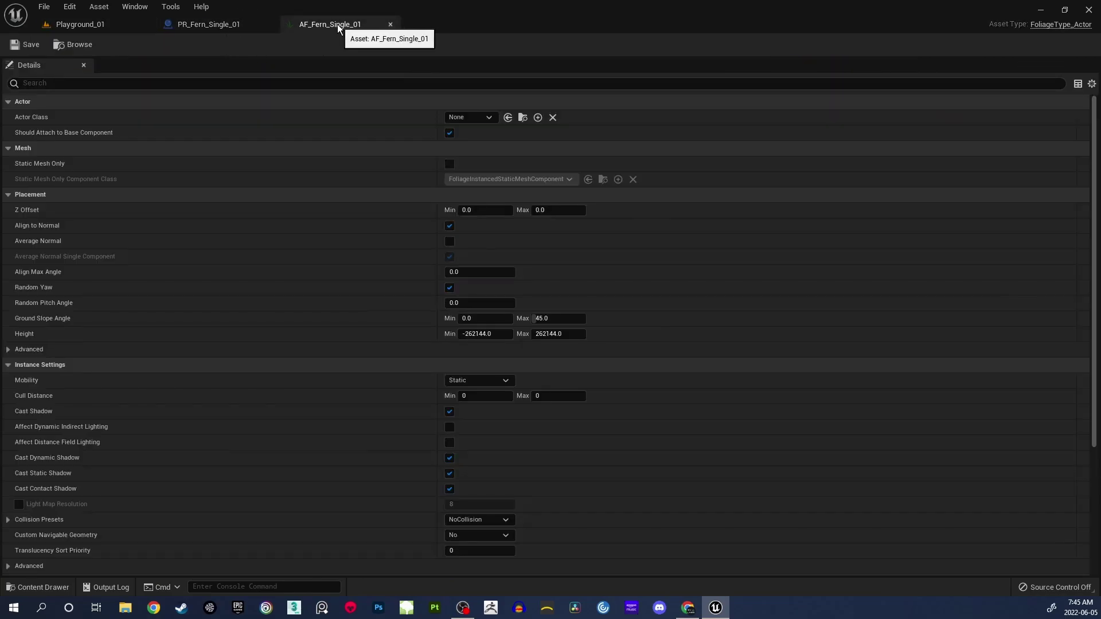
click(507, 118)
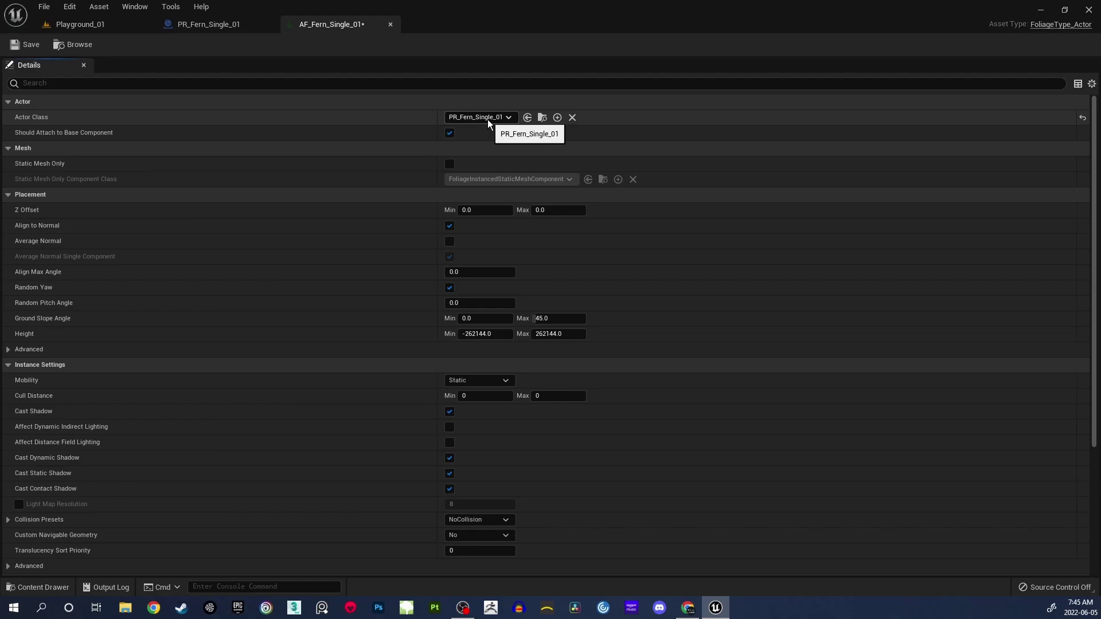
click(25, 46)
click(101, 24)
- Switch to Foliage Mode and add the AF_Fern_Single_01 asset from the FoliagePaint folder to the foliage palette
right_drag(445, 295, 487, 304)
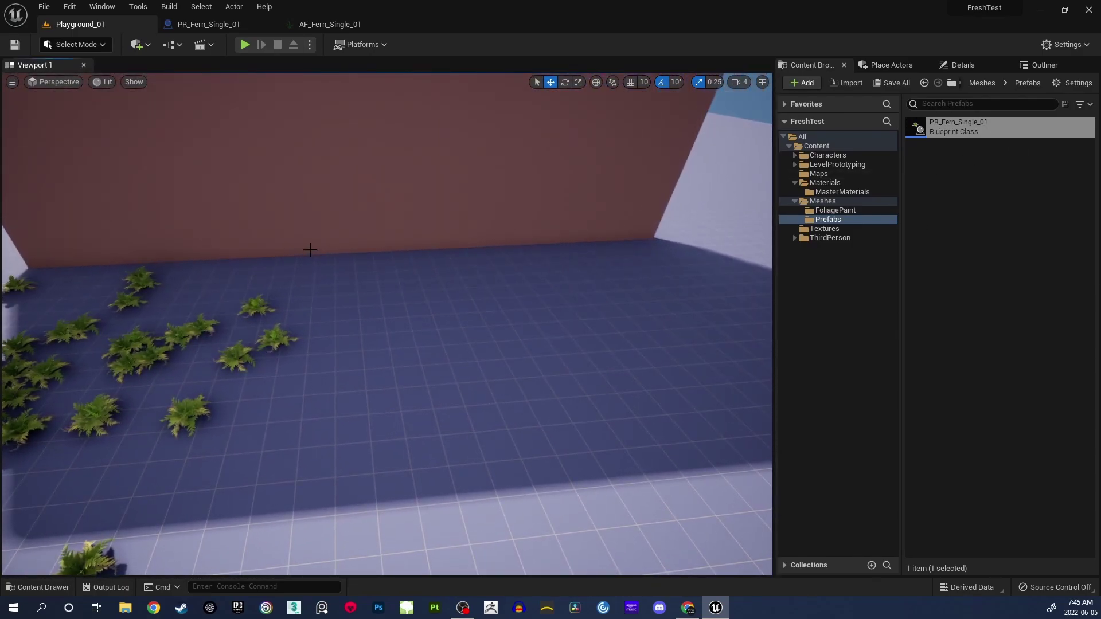
click(100, 46)
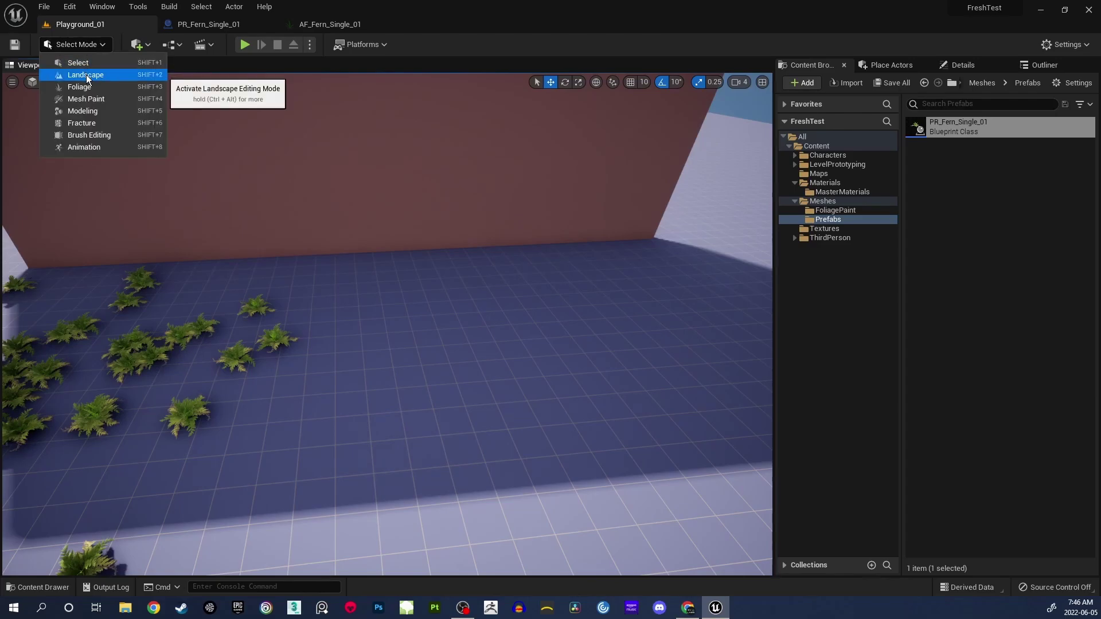
click(86, 86)
click(999, 136)
drag(999, 137, 84, 374)
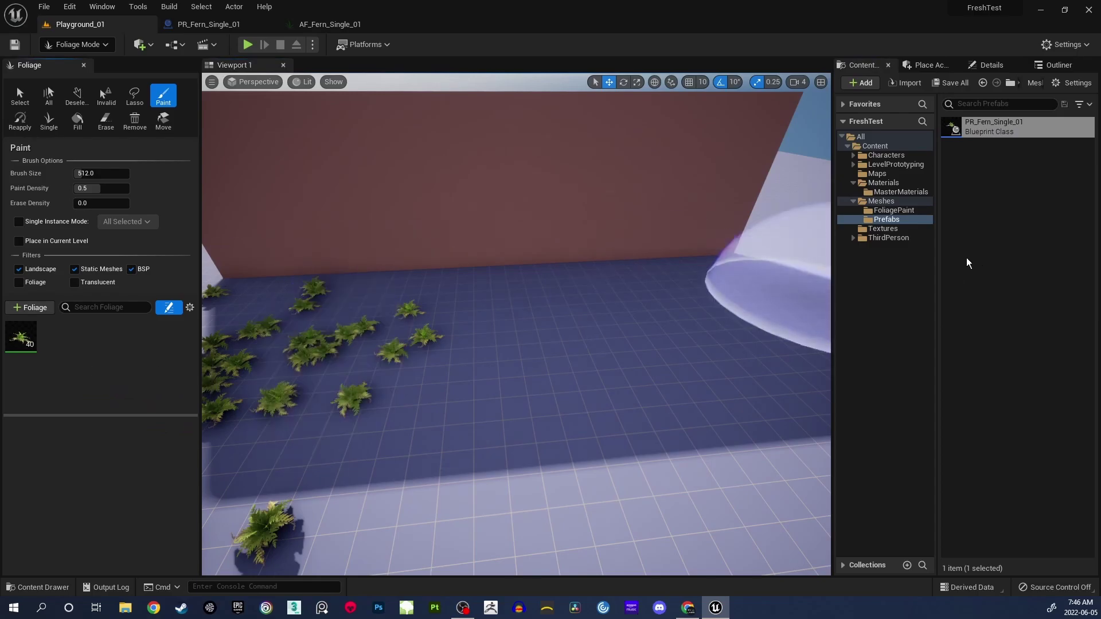
click(893, 211)
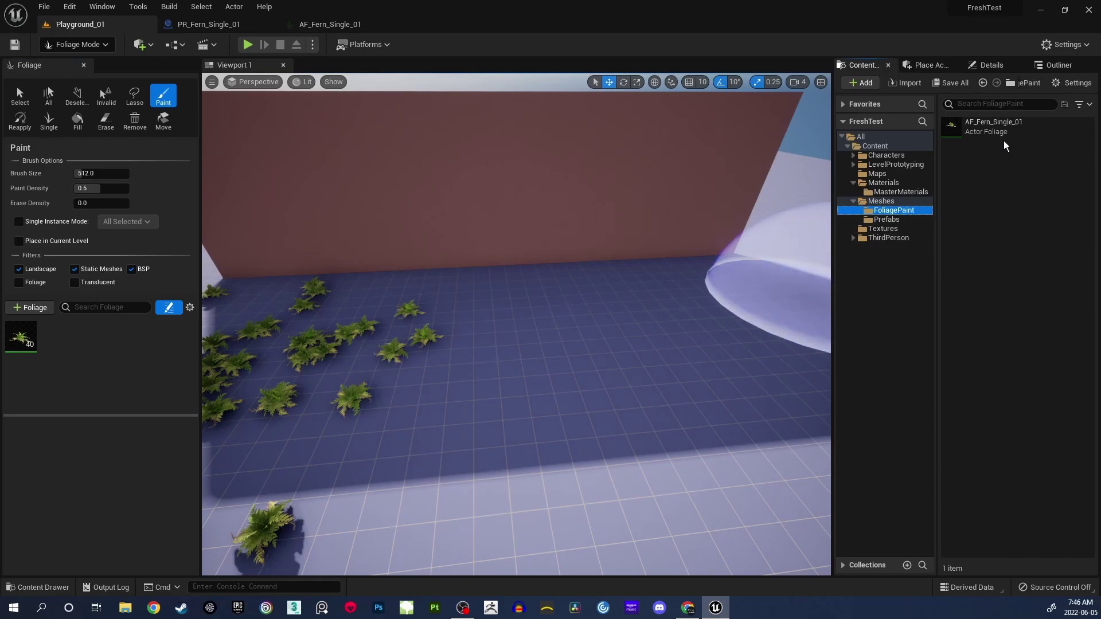
click(995, 127)
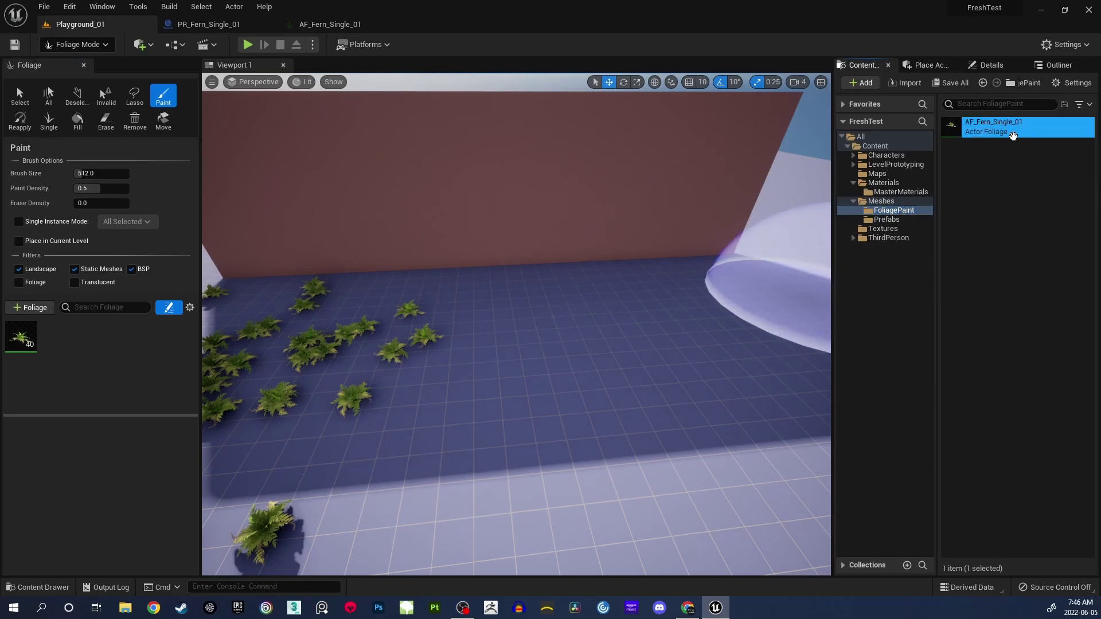
drag(985, 125, 113, 381)
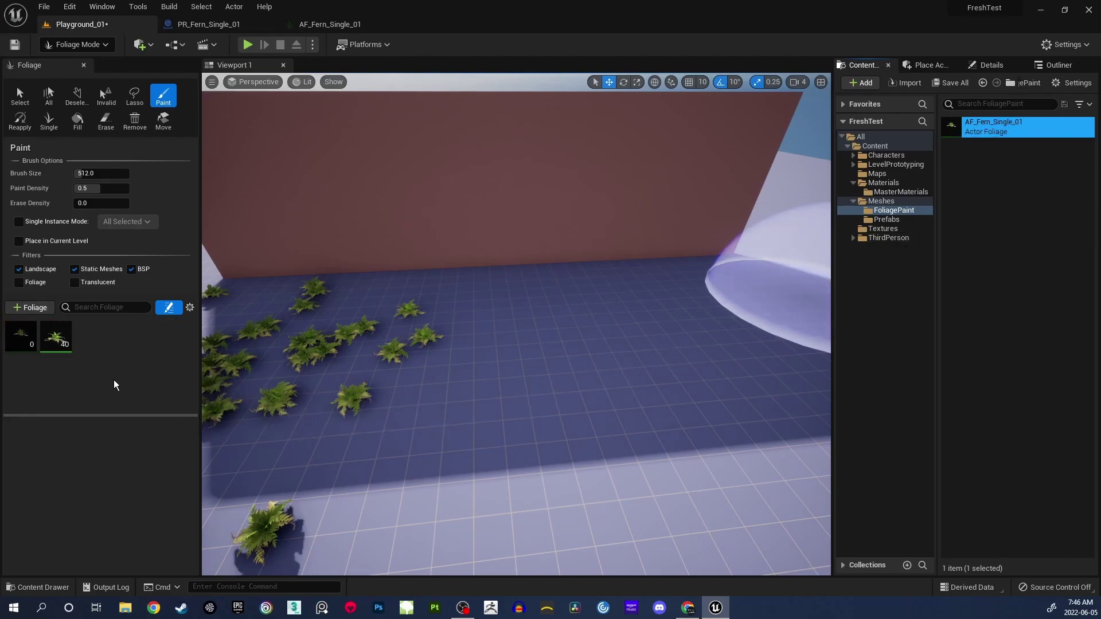
- Make AF_Fern_Single_01 the only active foliage type and set its Density / 1Kuu to 30 and its Radius to 5
click(18, 343)
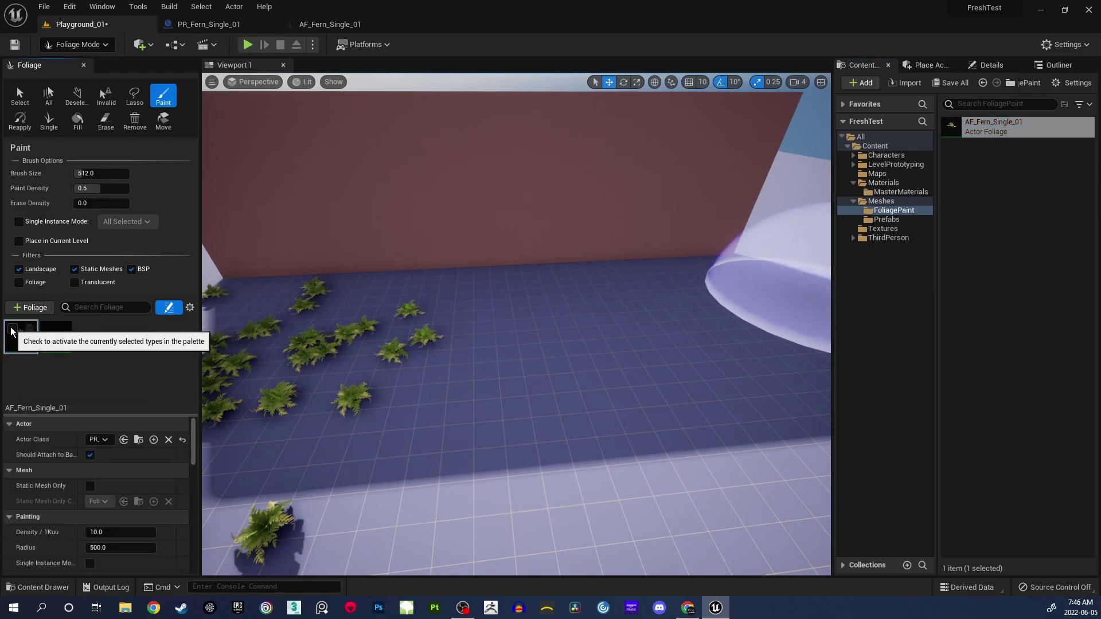
scroll(184, 443, down, 3)
click(62, 339)
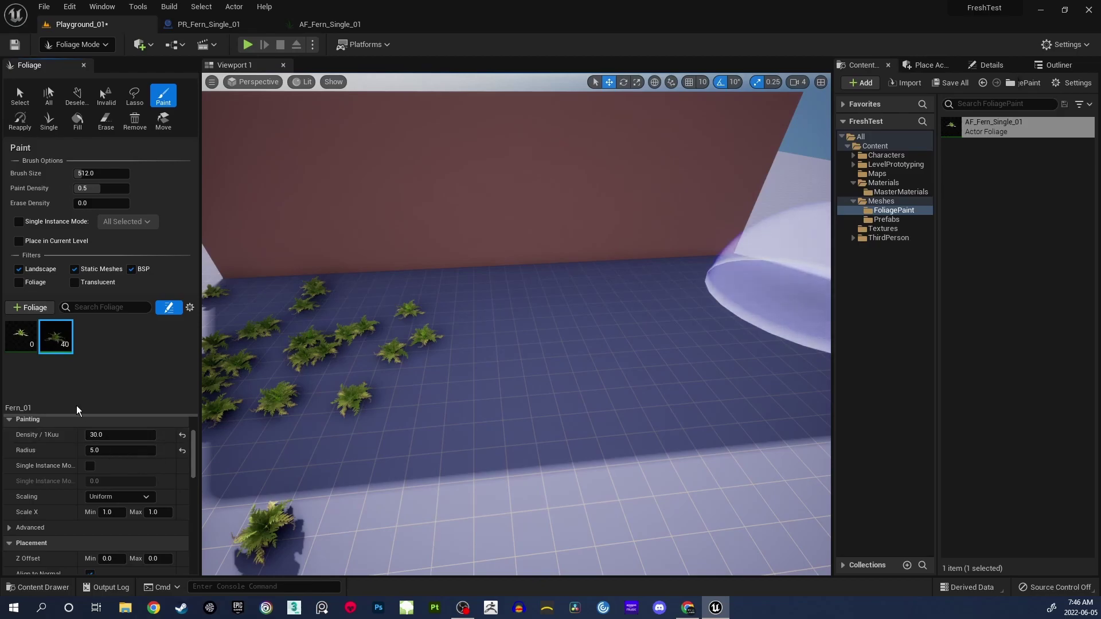
click(17, 338)
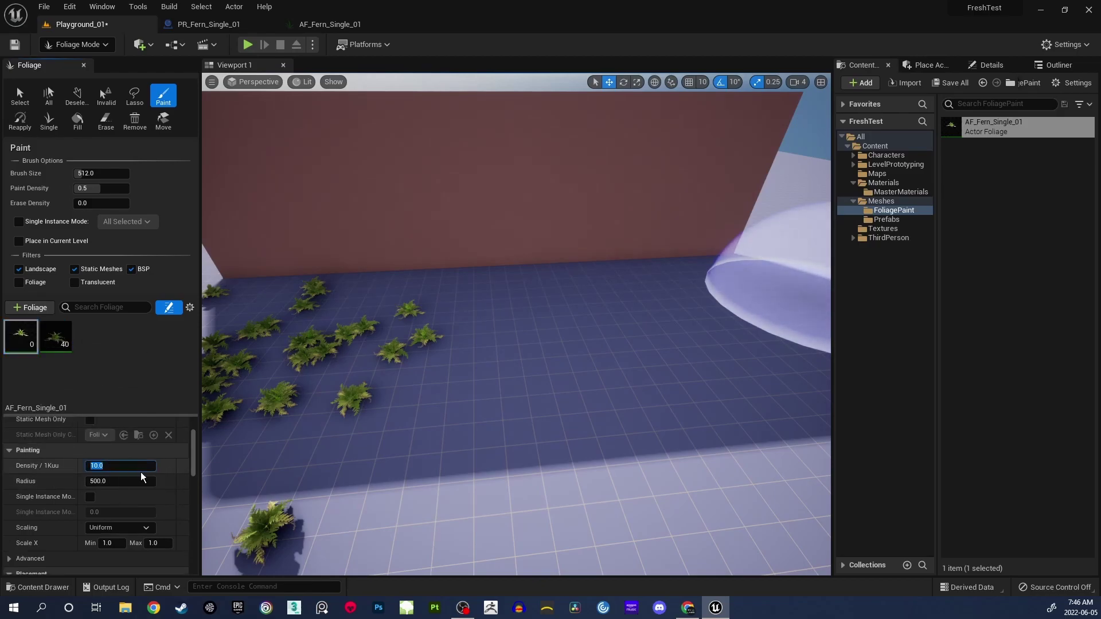
text(30)
key(Return)
click(128, 481)
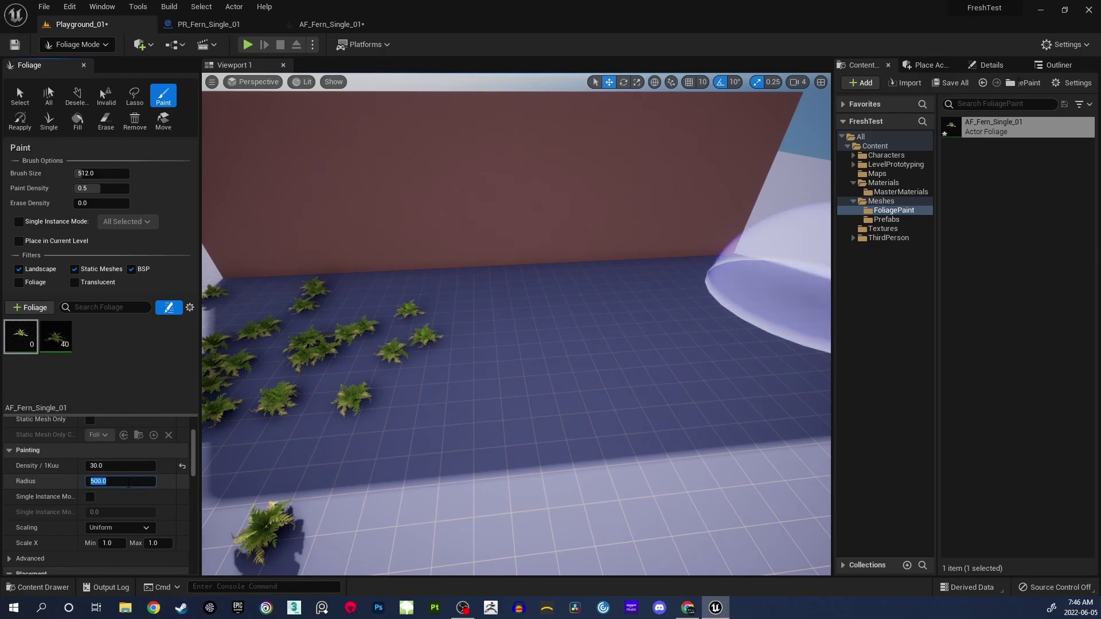
text(5)
key(Return)
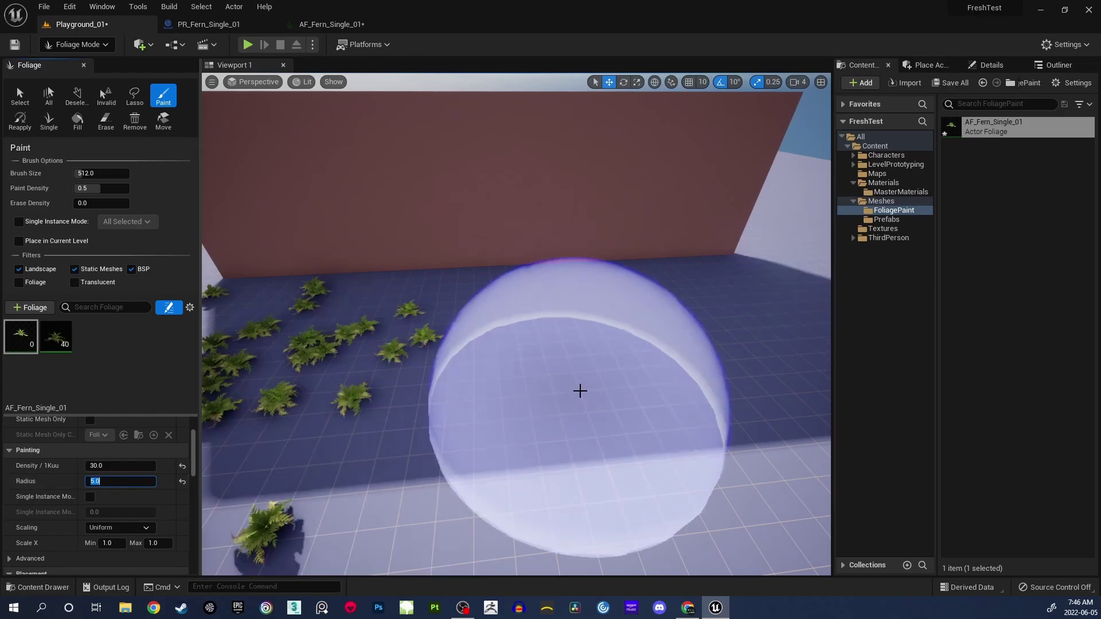
- Paint AF_Fern_Single_01 ferns over the empty floor in front of the wall, in shadow and sunlight, and return to Select Mode
mouse_move(654, 352)
right_down()
mouse_move(711, 373)
mouse_move(671, 332)
mouse_move(705, 330)
mouse_move(553, 291)
right_up()
mouse_move(553, 290)
mouse_down()
mouse_move(602, 270)
mouse_move(546, 315)
mouse_move(691, 361)
mouse_move(710, 298)
mouse_move(679, 336)
mouse_up()
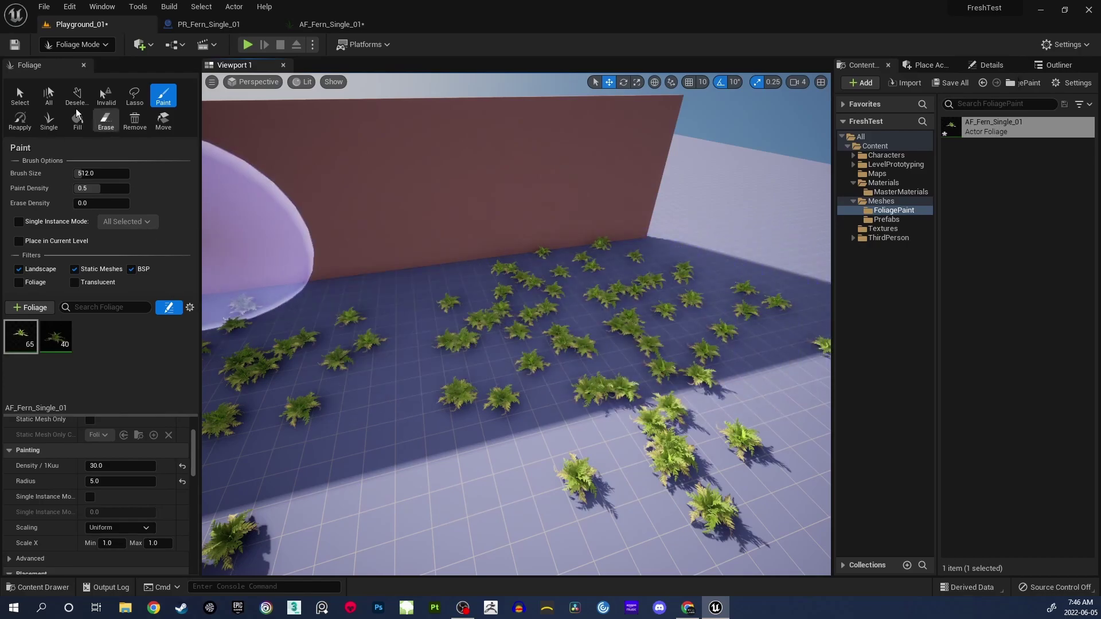
click(20, 96)
click(76, 44)
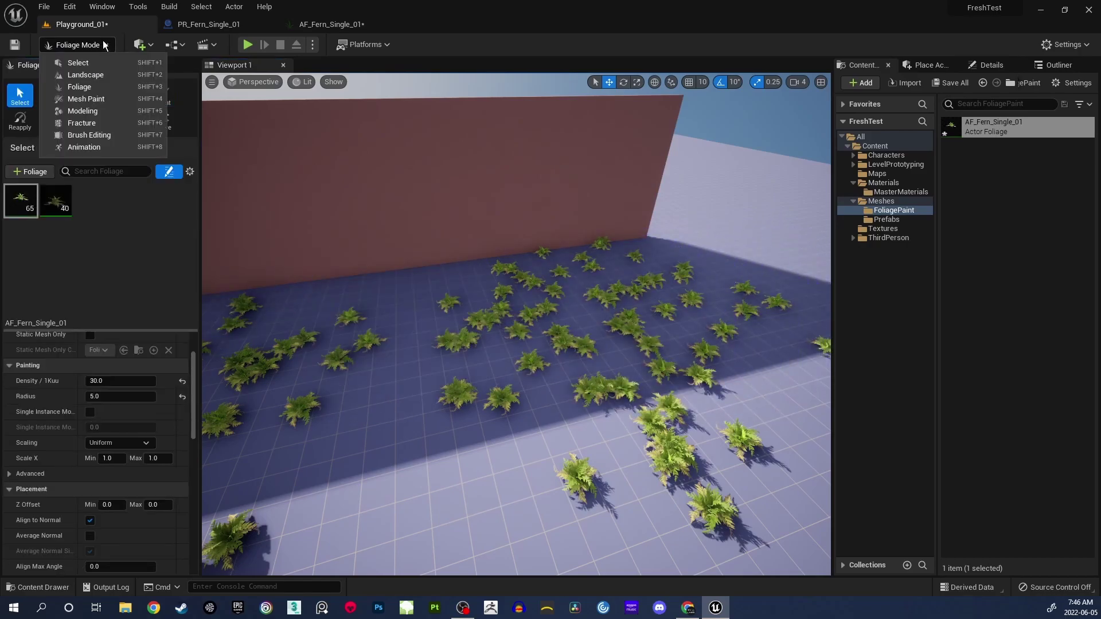
click(81, 64)
right_drag(494, 297, 537, 317)
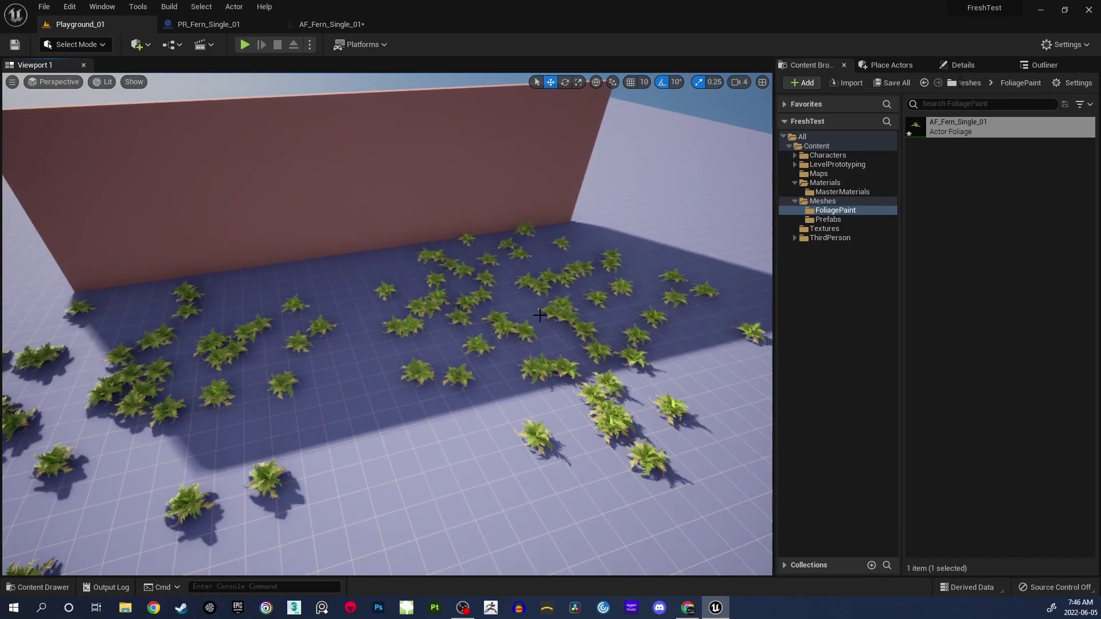
- Play the level and walk the character among the painted ferns to compare their ambient occlusion in shadow and sunlight
click(245, 44)
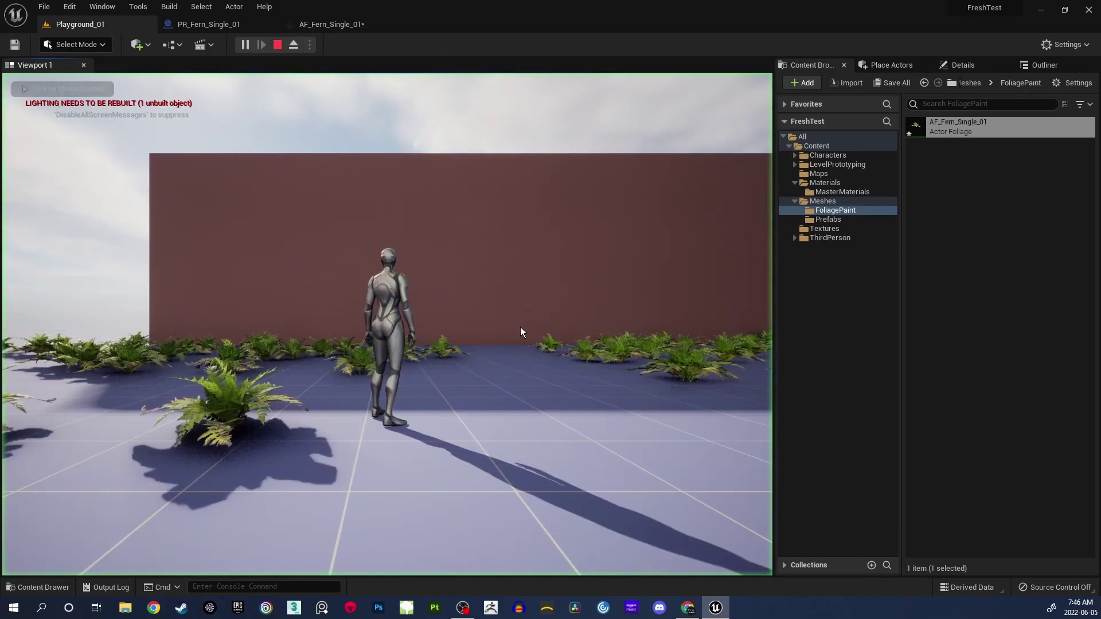
key(w)
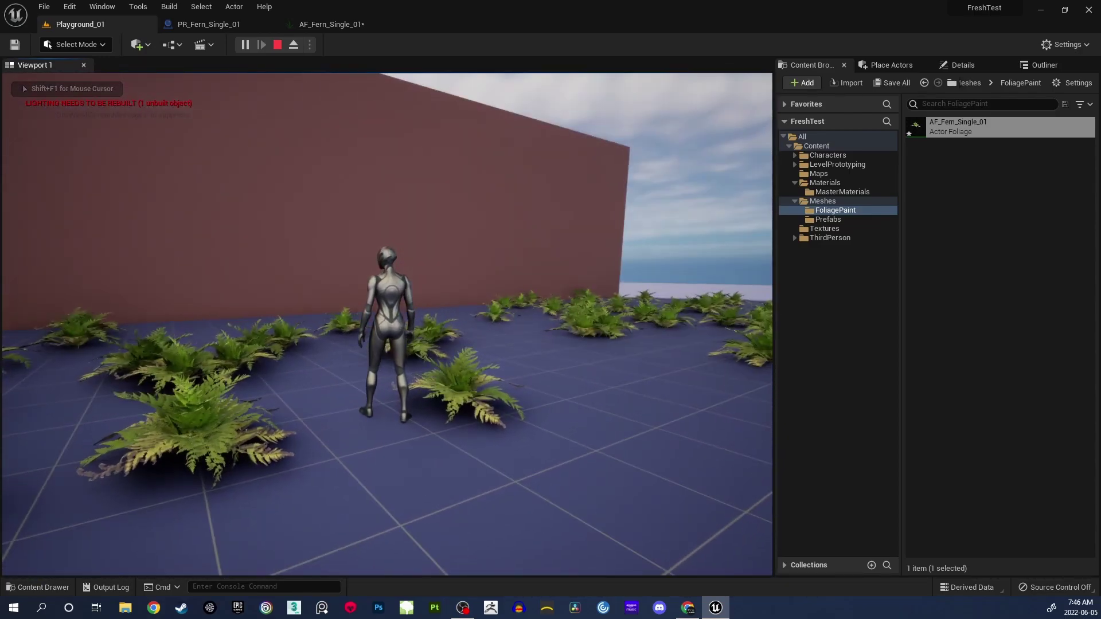
key(w)
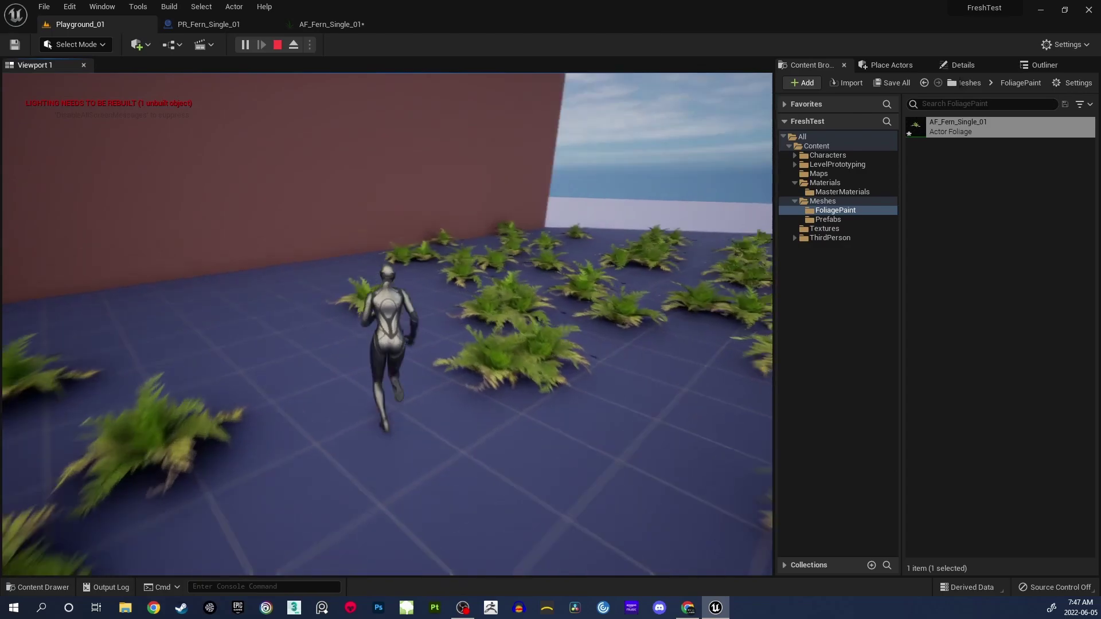
key(w)
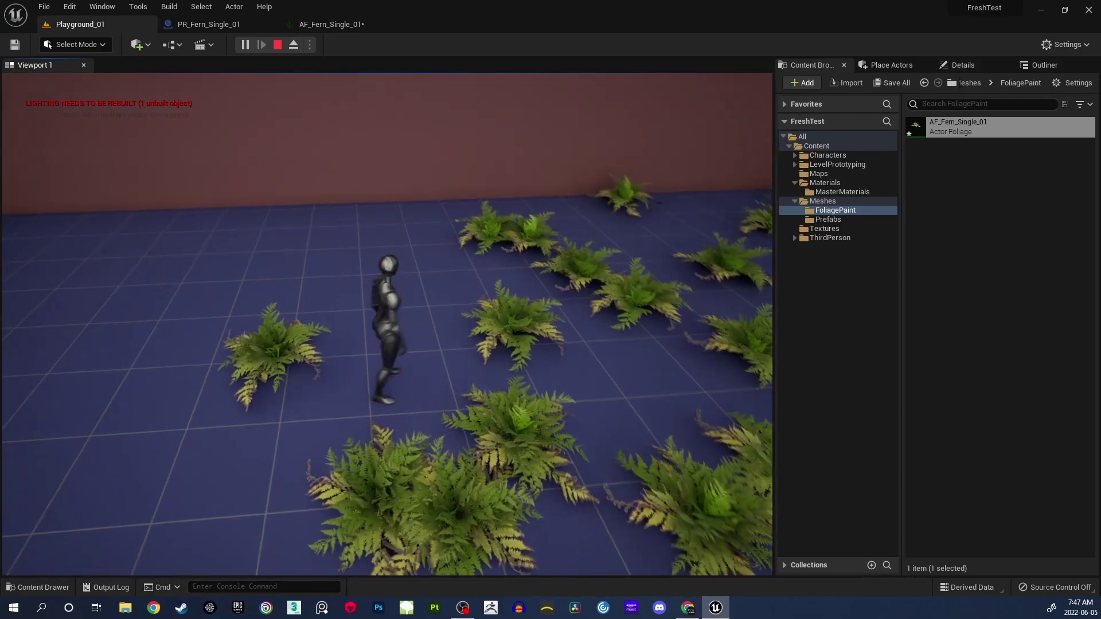
key(w)
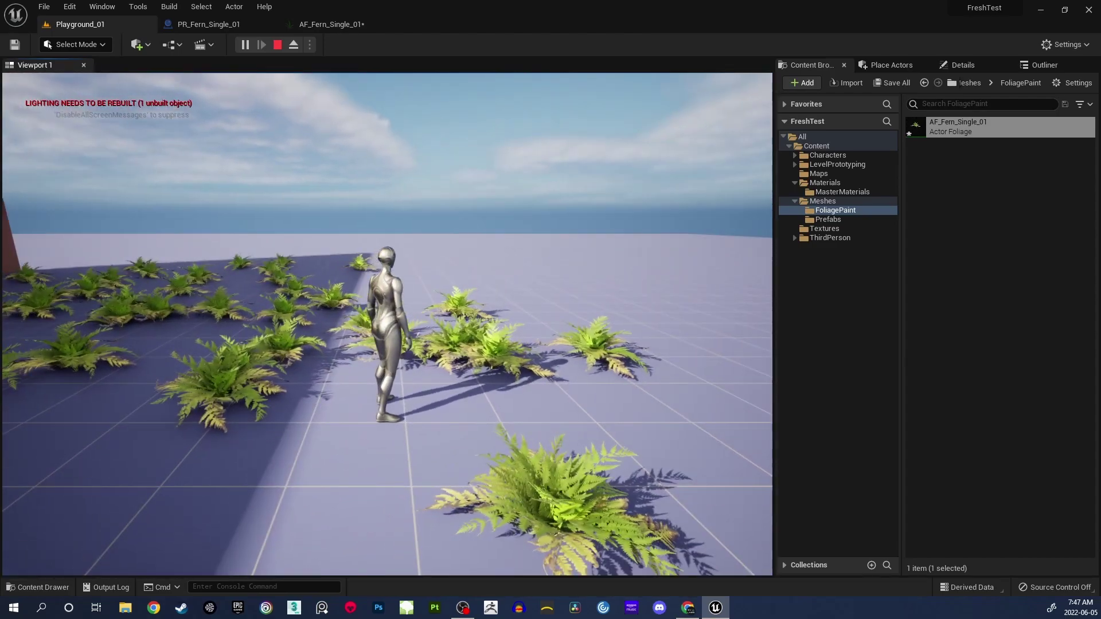
key(a)
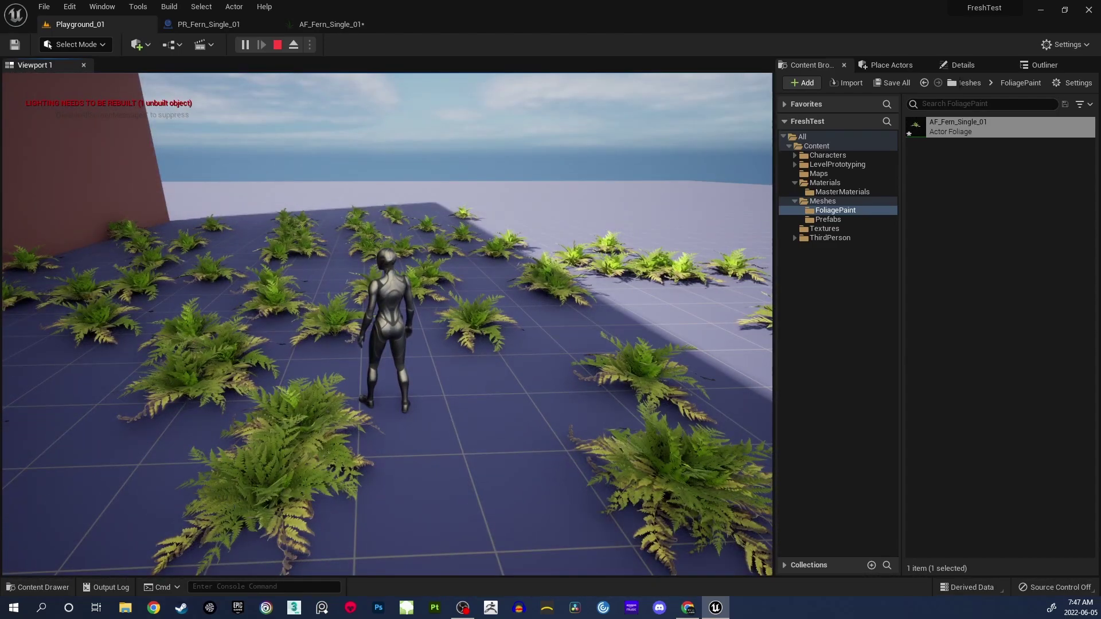
key(w)
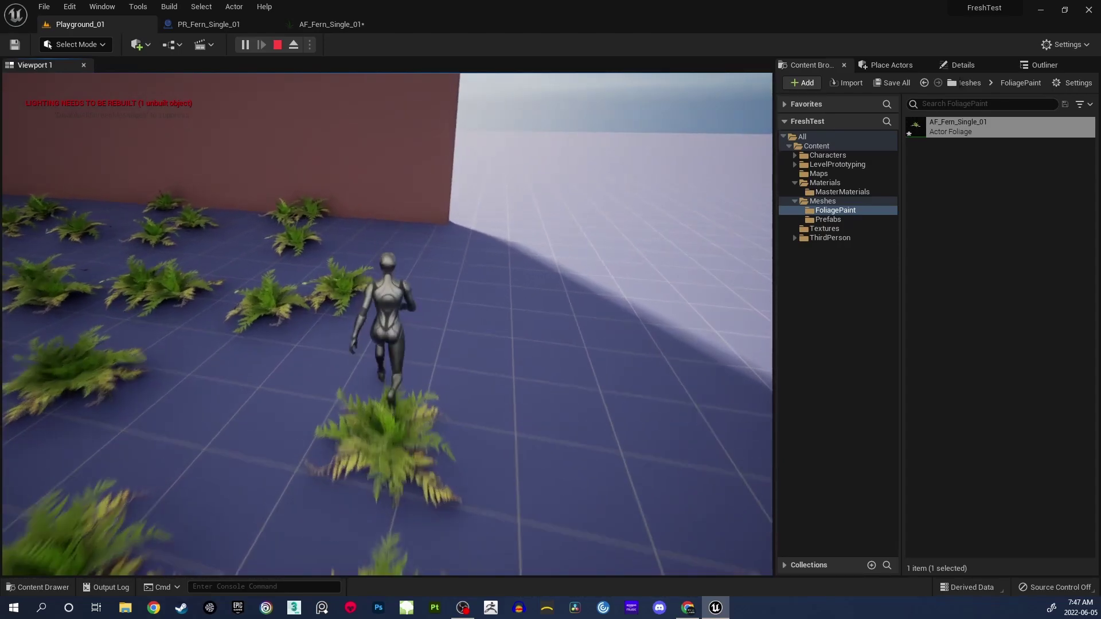
key(s)
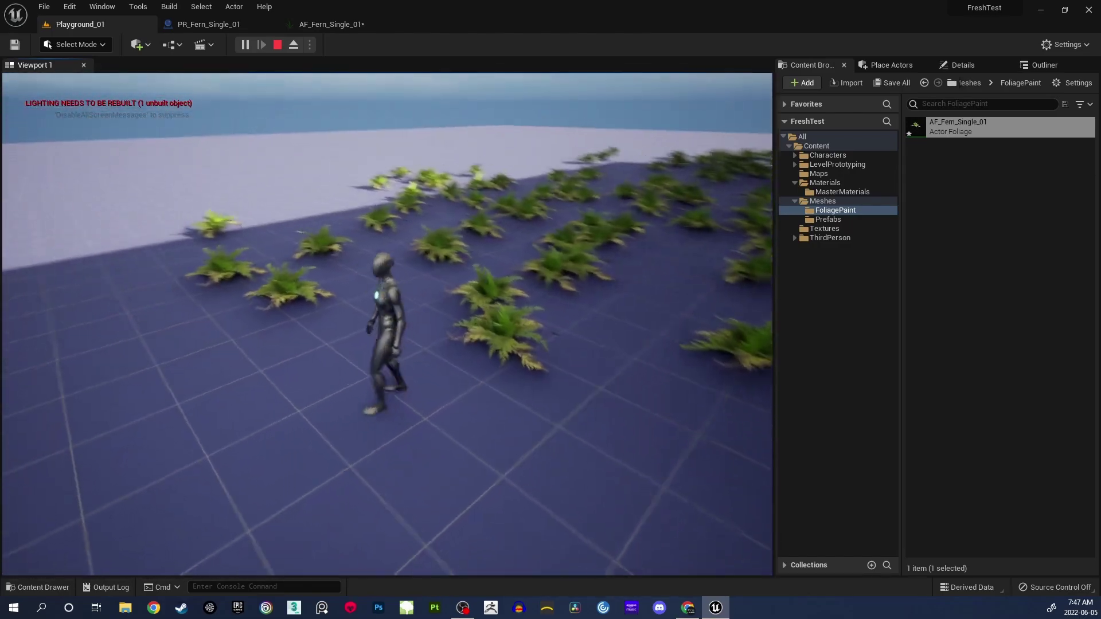
key(w)
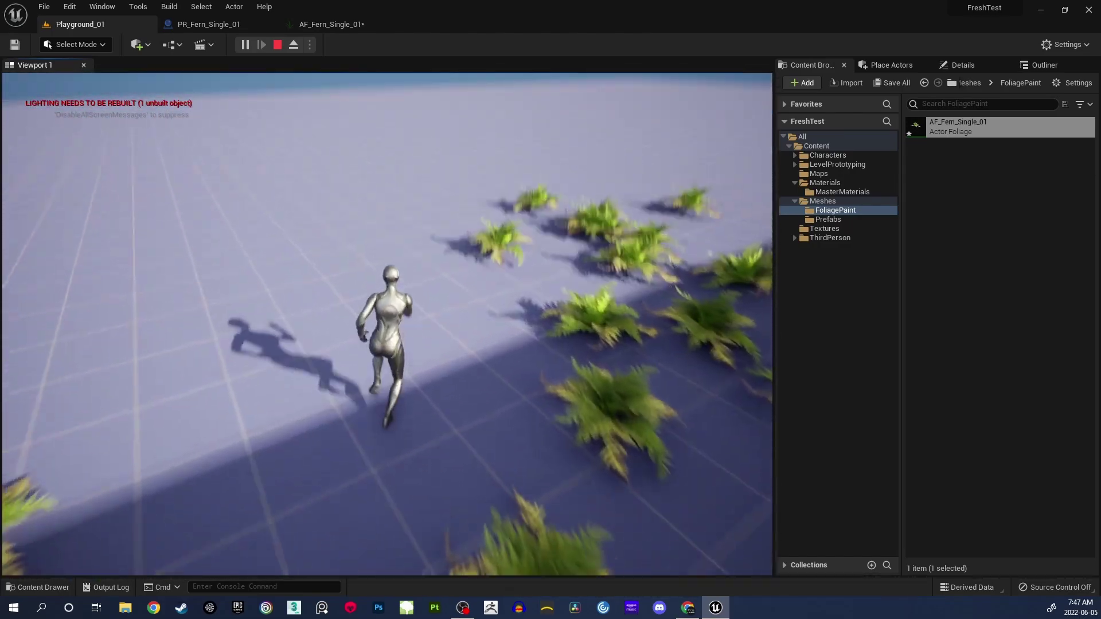
key(w)
key(d)
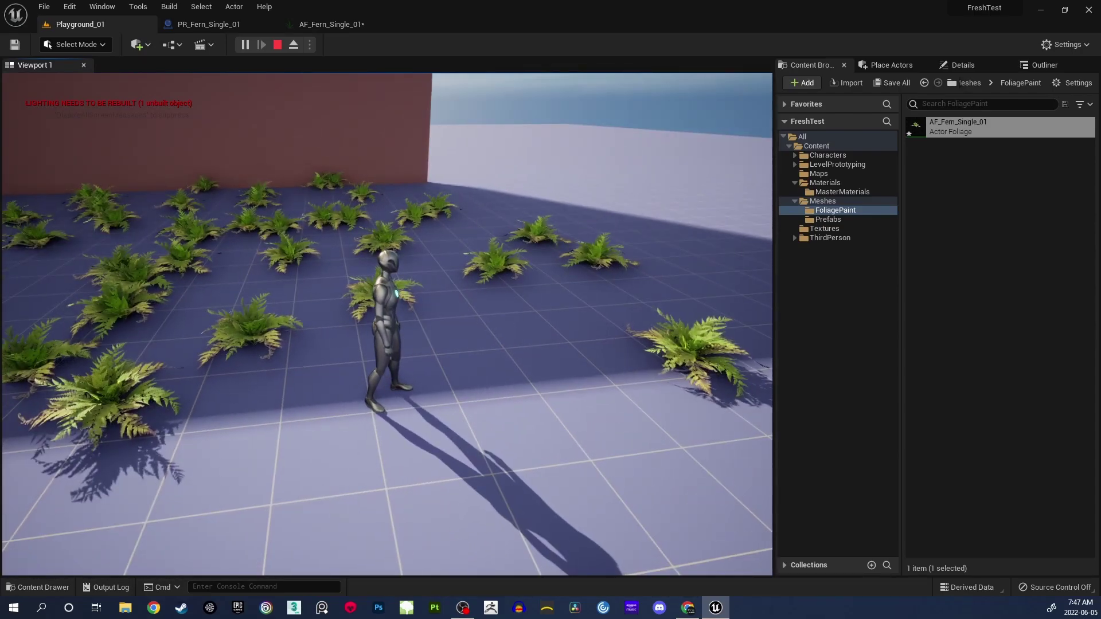
key(w)
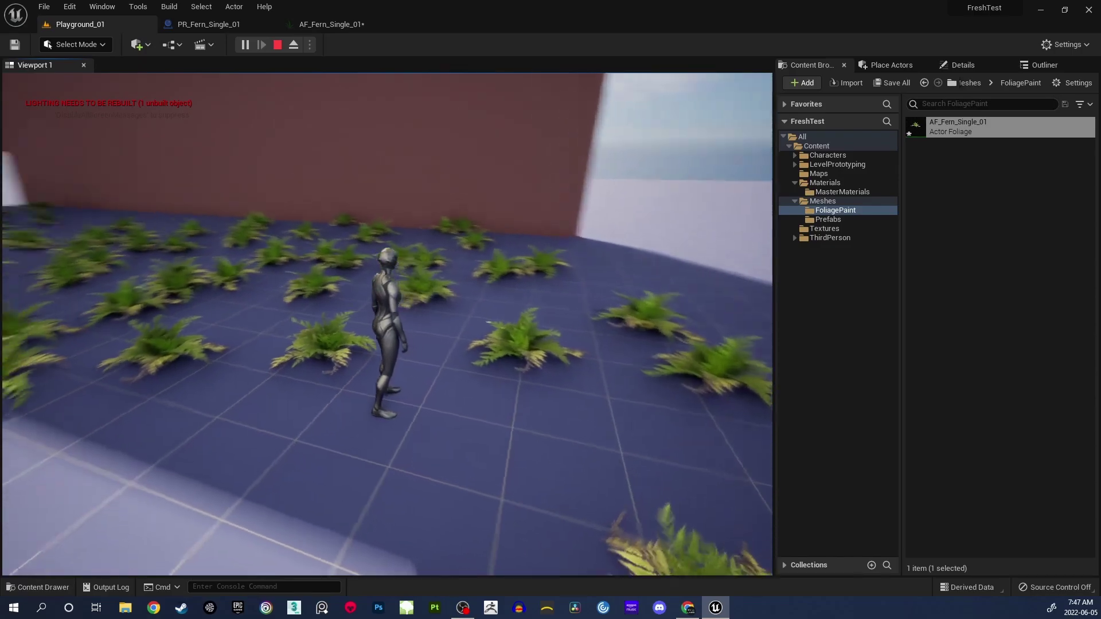
key(w)
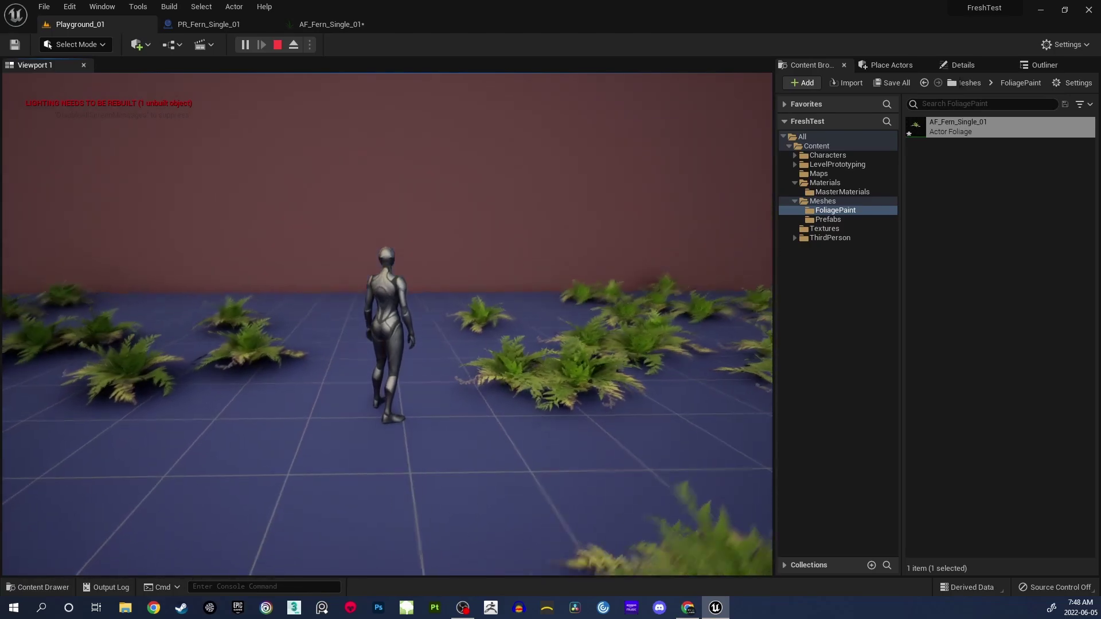
key(w)
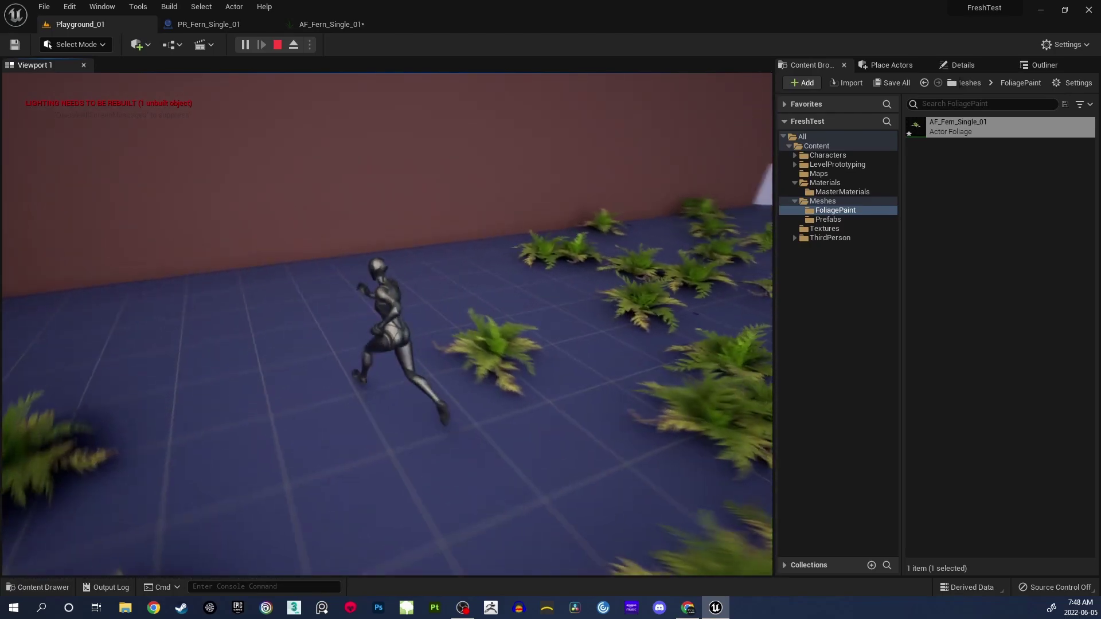
key(w)
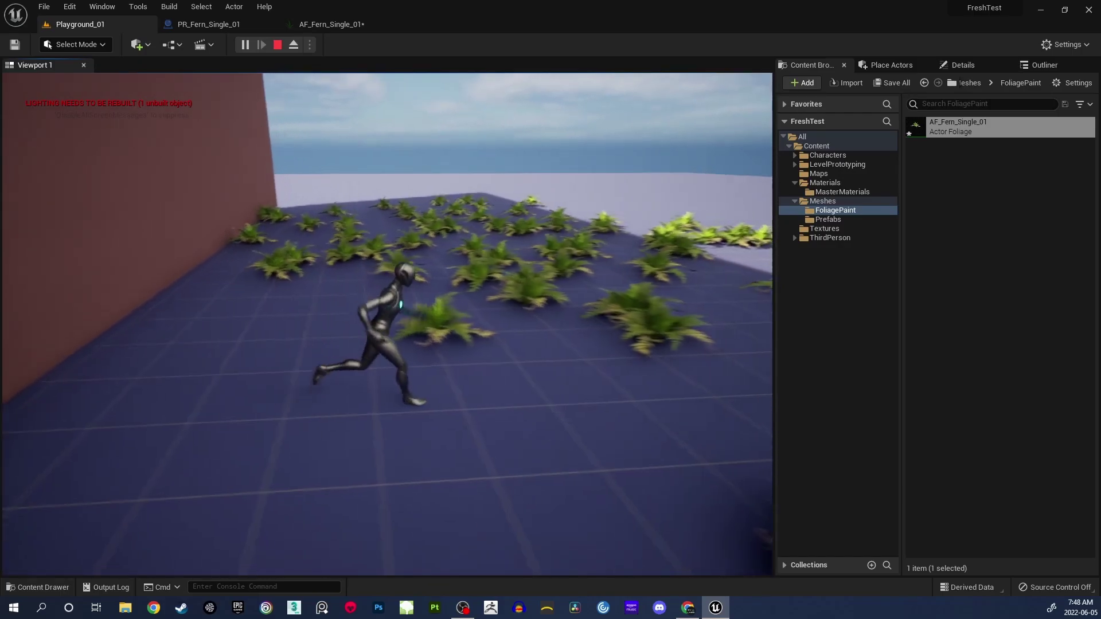
key(s)
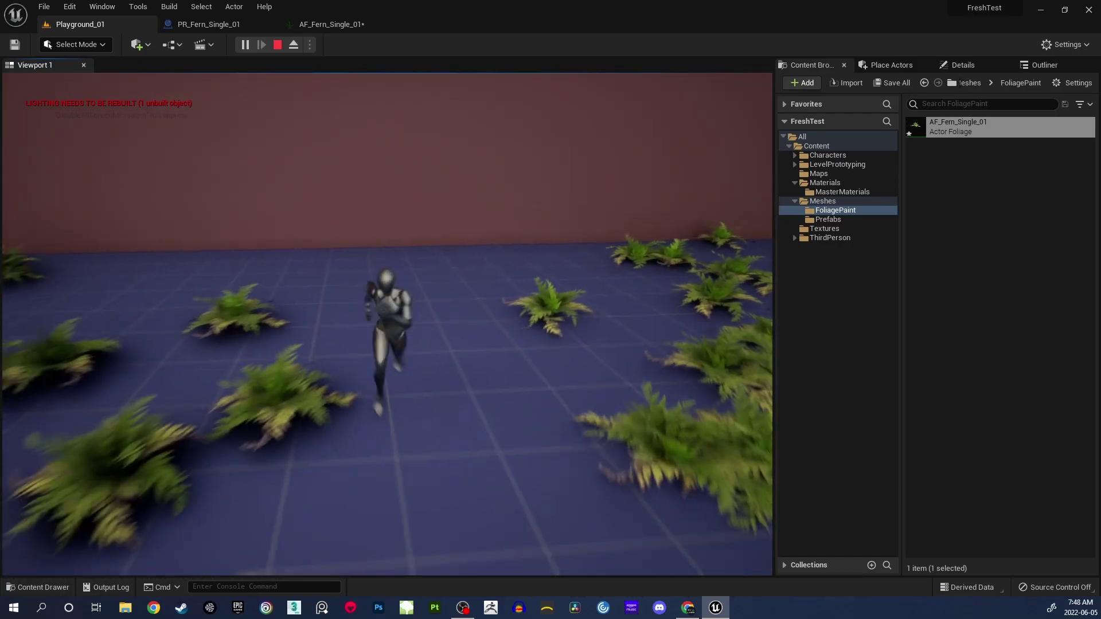
key(d)
key(s)
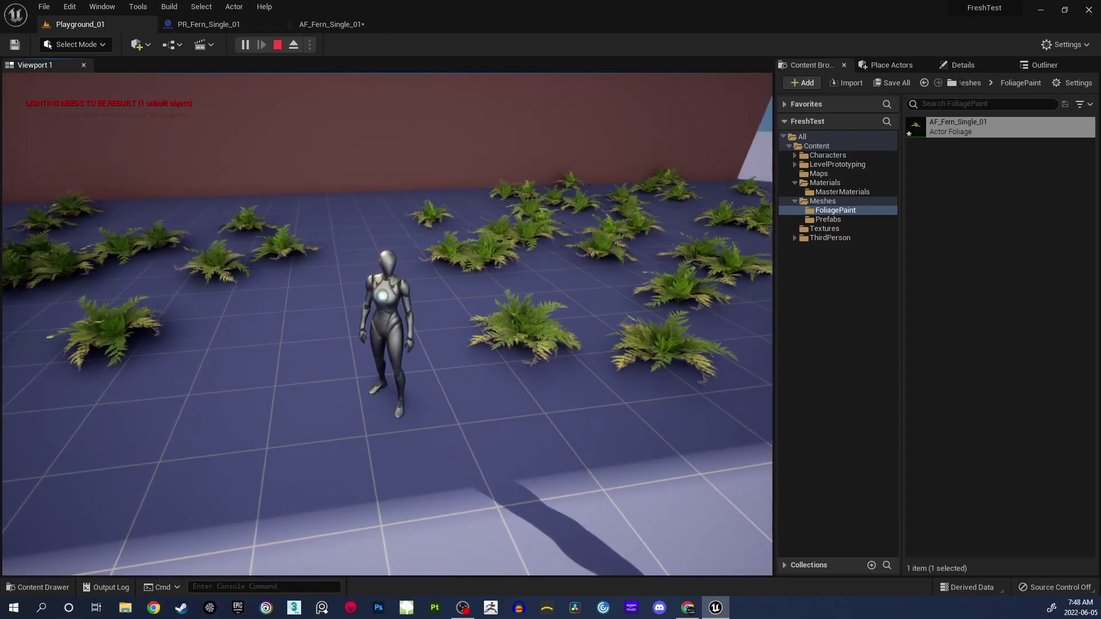
key(d)
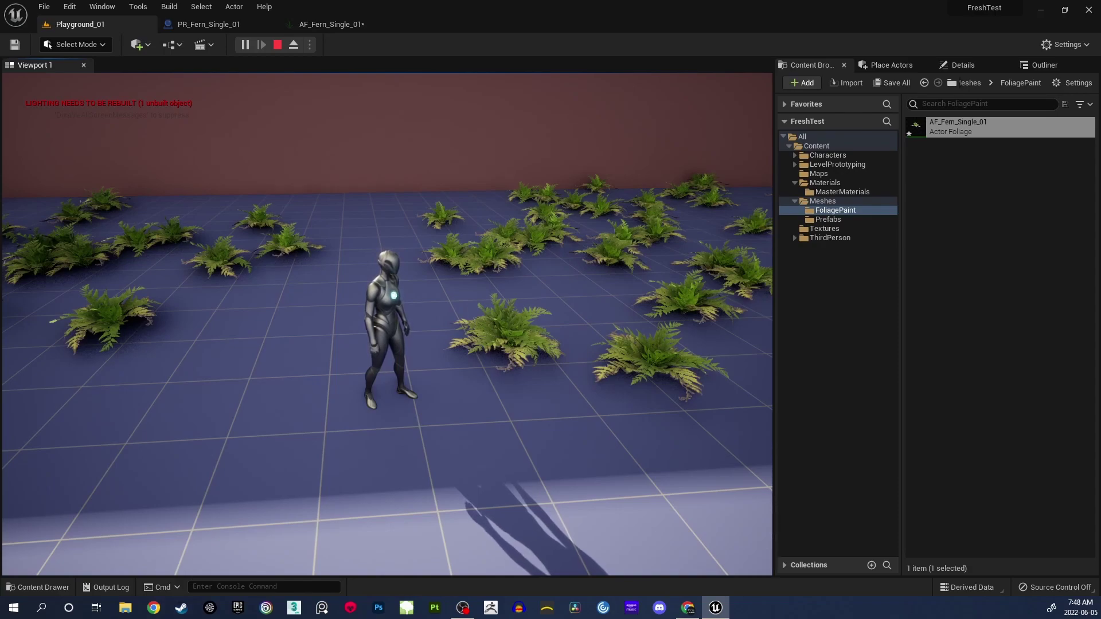
- Switch to Chrome to consult the Distance Field Ambient Occlusion documentation on foliage occlusion results
key(alt+Tab)
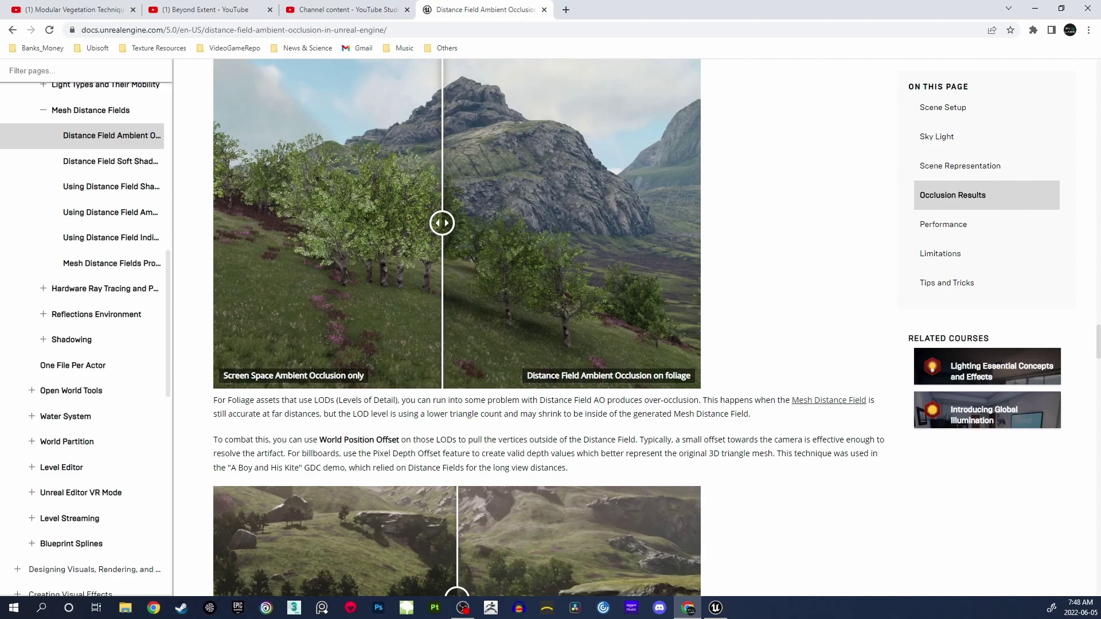